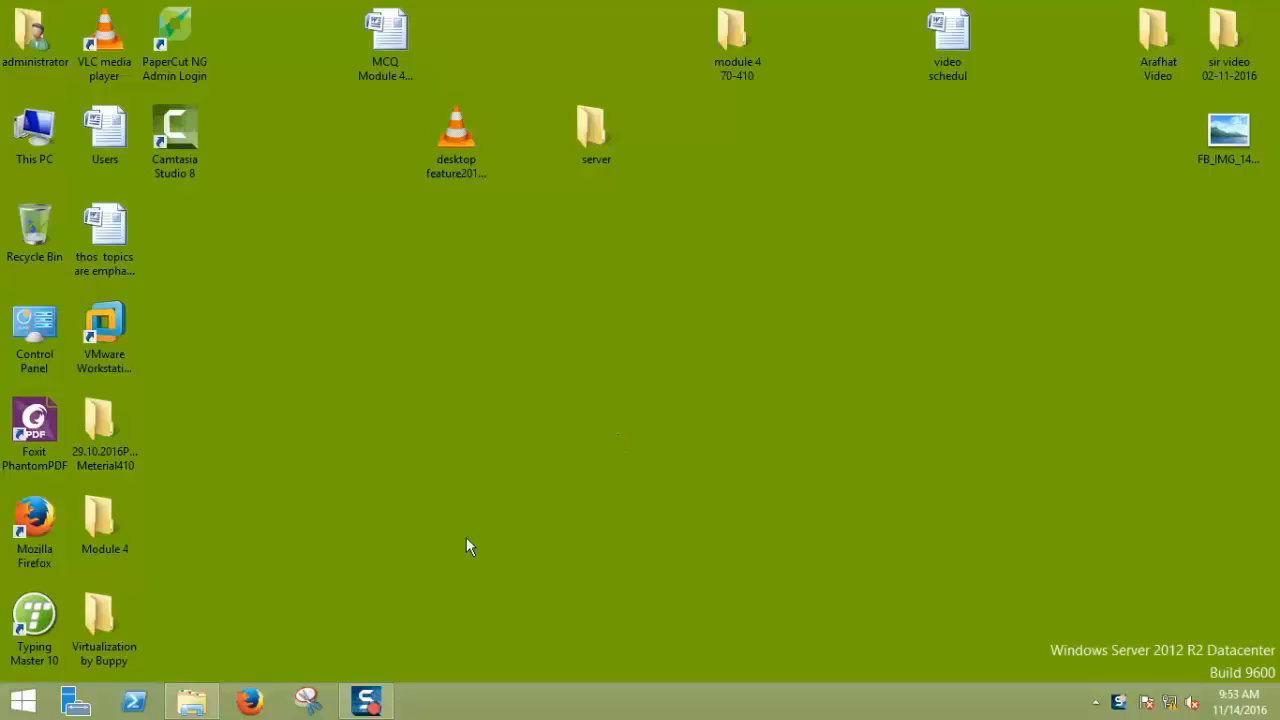
# - Launch Camtasia Studio 8 from the desktop and dismiss its welcome window
pyautogui.click(162, 129)
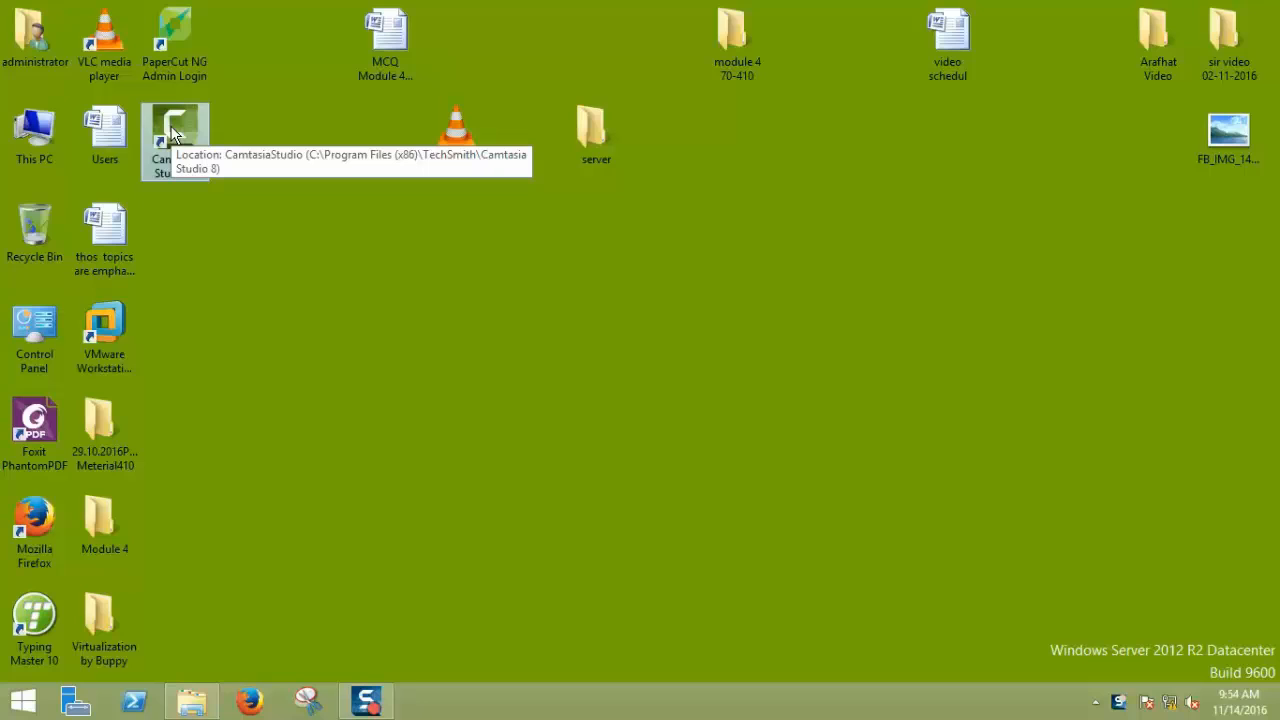
pyautogui.doubleClick(173, 133)
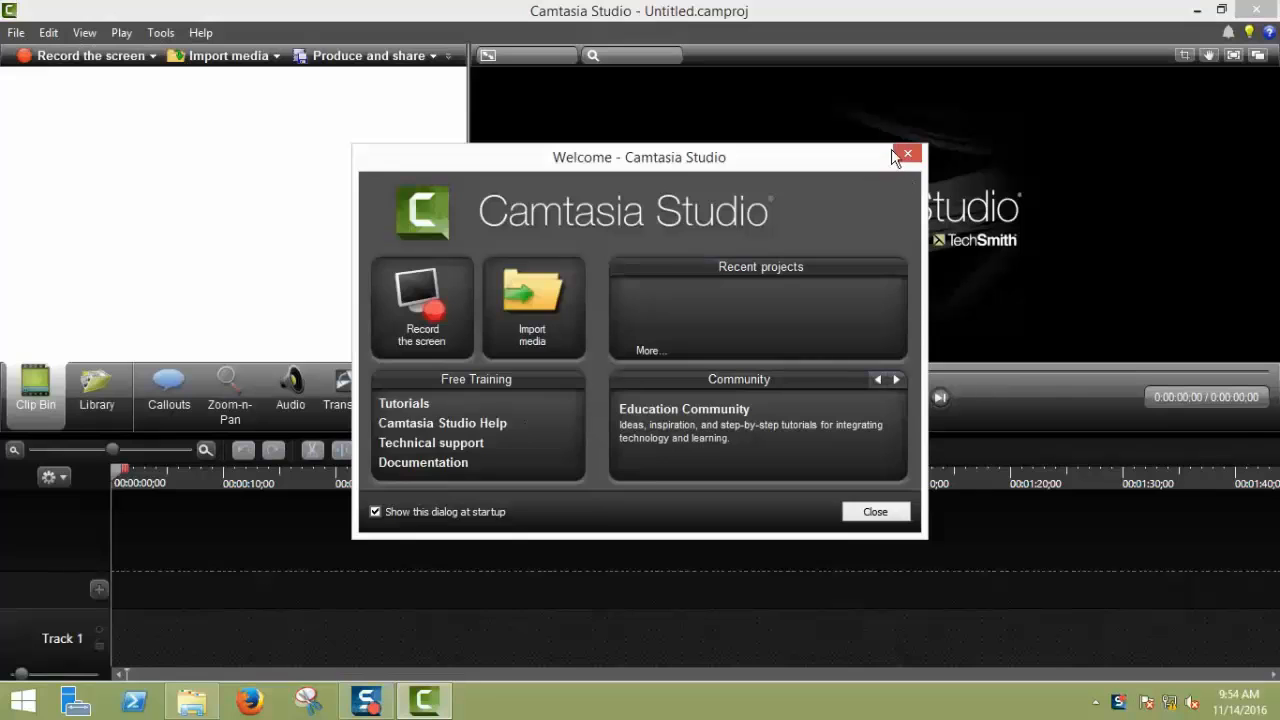
pyautogui.click(906, 155)
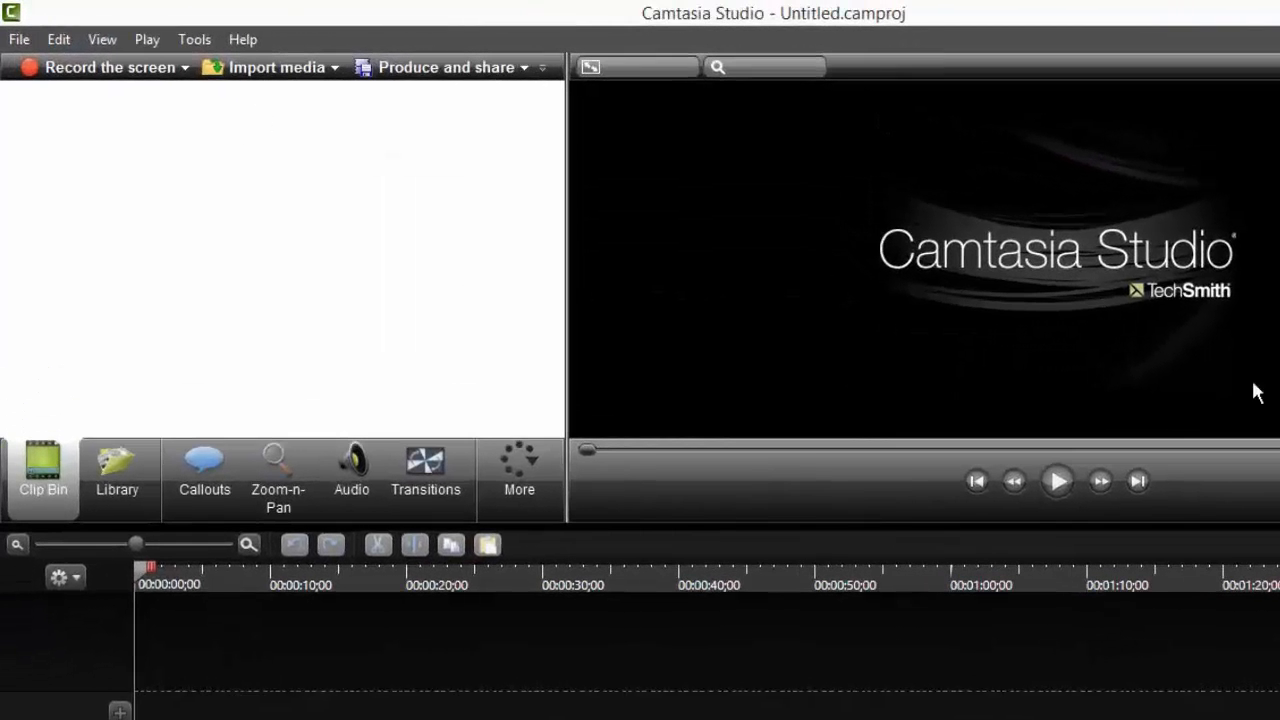
# - Start a new project and save it to the Desktop as a Camtasia Studio Project named after its author
pyautogui.click(18, 40)
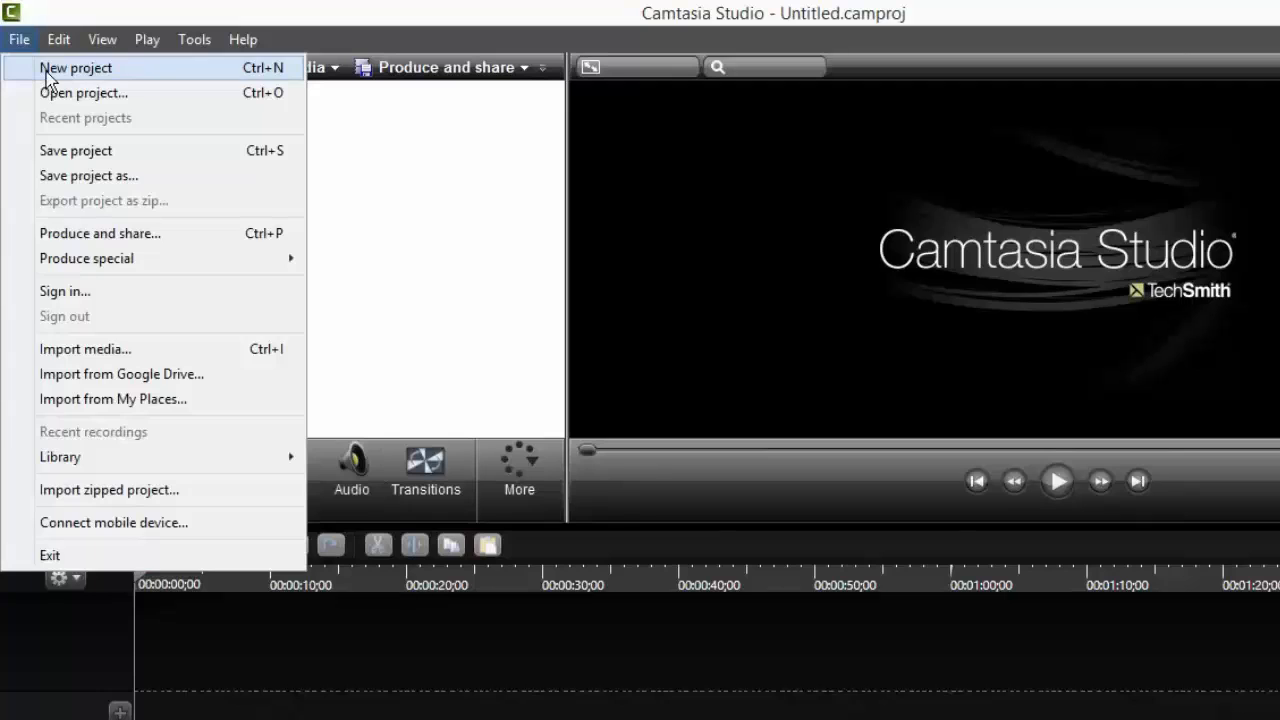
pyautogui.click(46, 70)
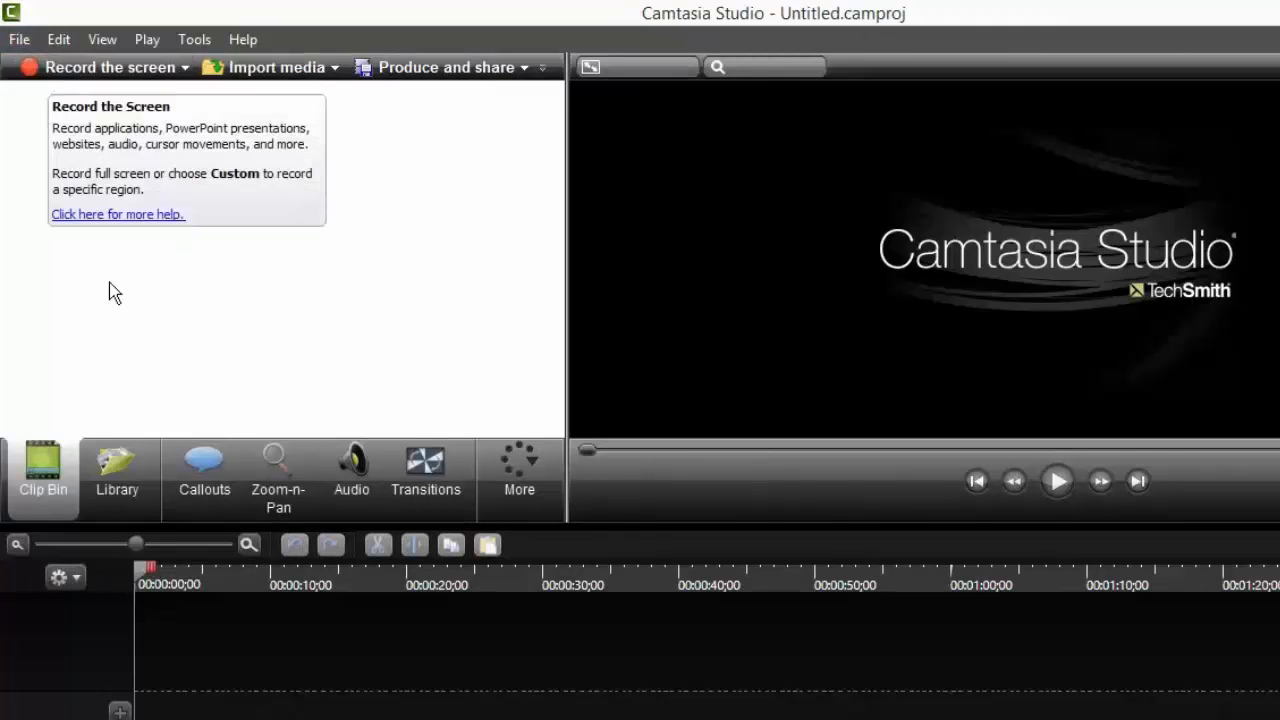
pyautogui.click(18, 40)
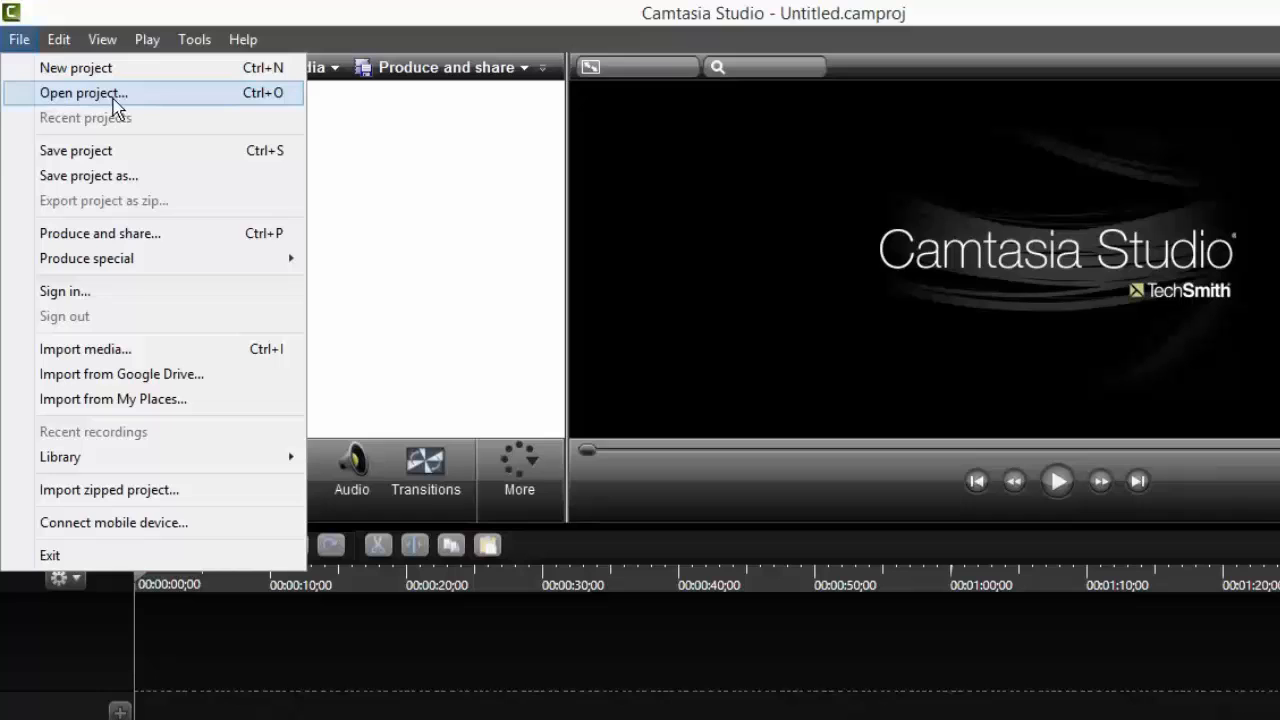
pyautogui.click(68, 152)
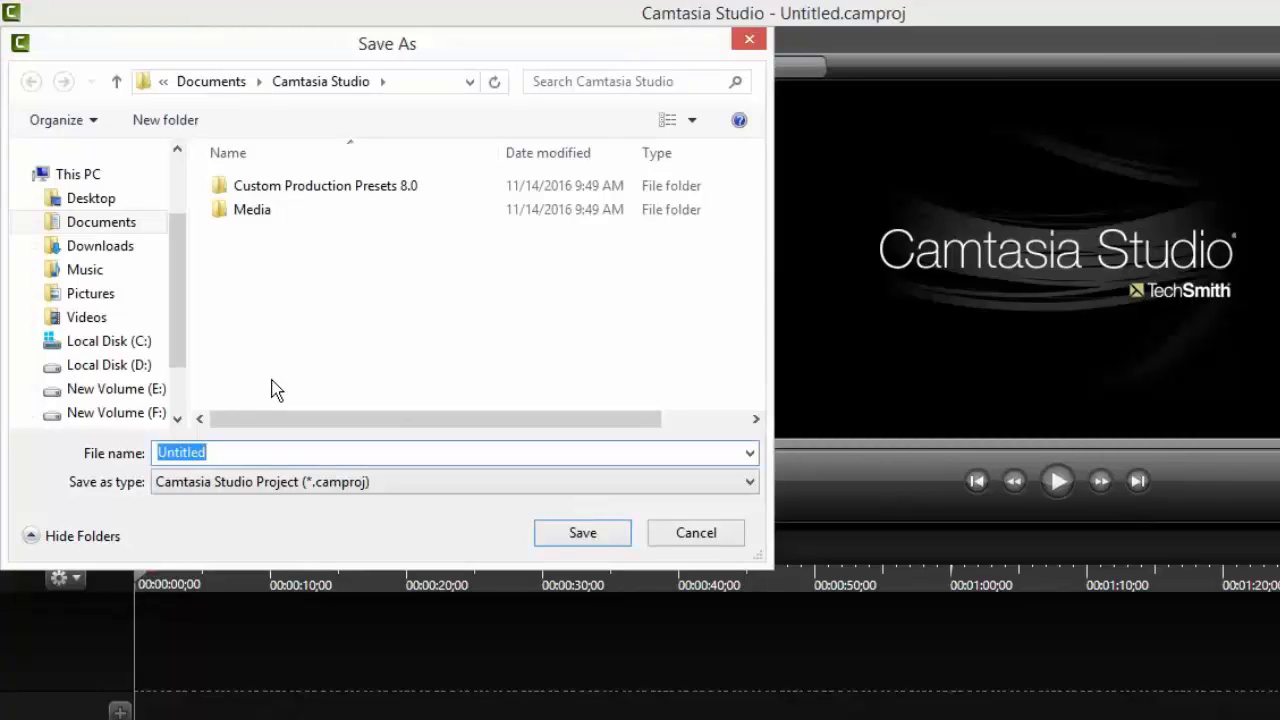
pyautogui.write('ARAFHAT')
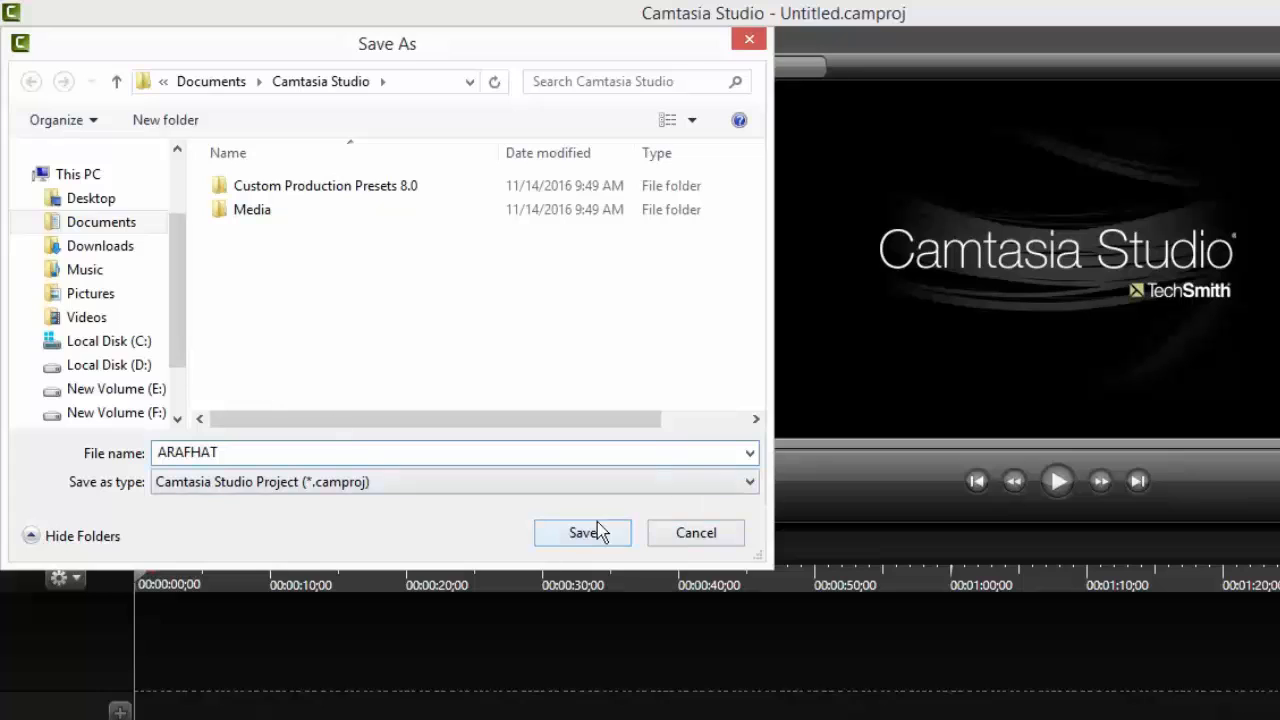
pyautogui.click(95, 198)
pyautogui.click(582, 533)
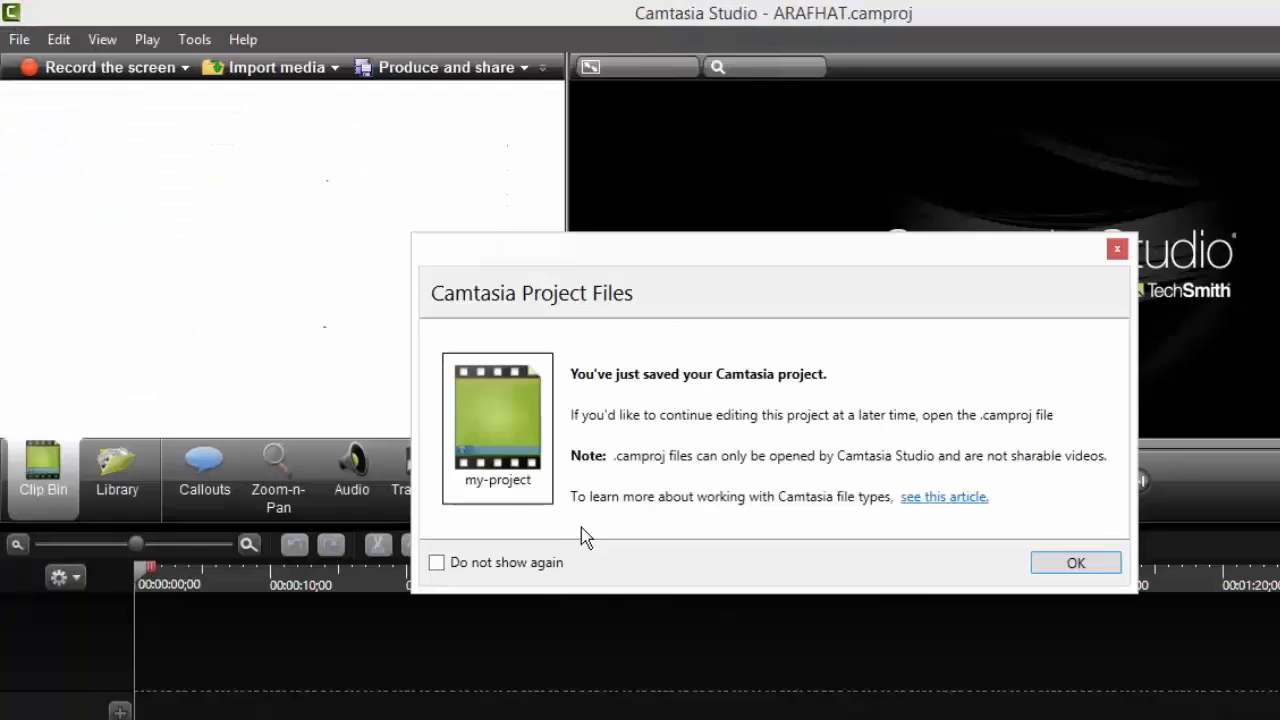
pyautogui.click(1066, 566)
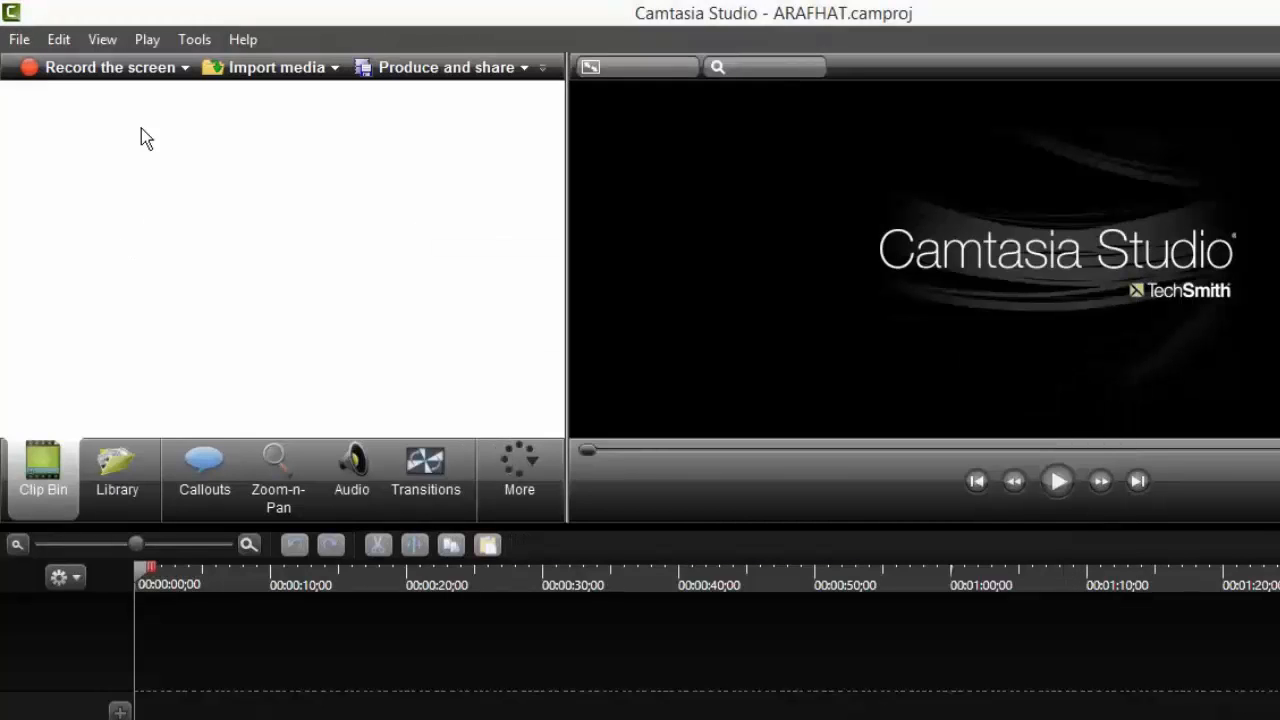
# - View the special production options and the media import dialog's folders, leaving without importing anything
pyautogui.click(21, 42)
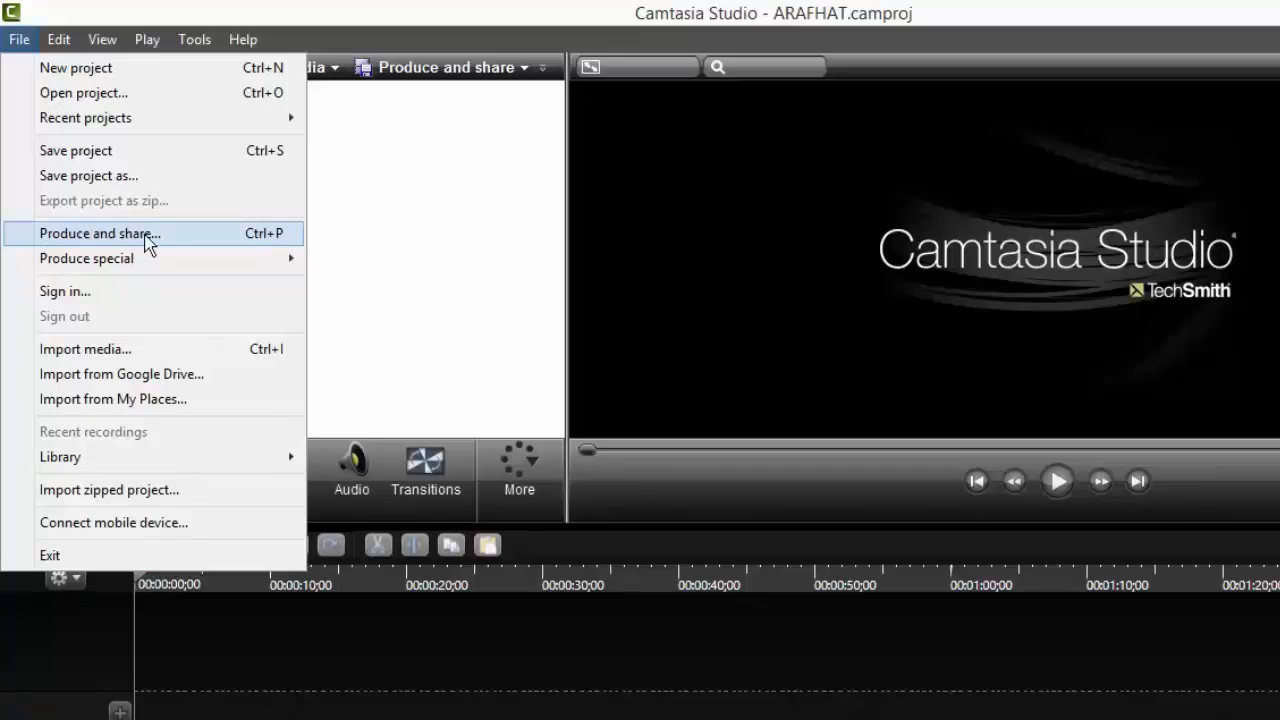
pyautogui.moveTo(108, 266)
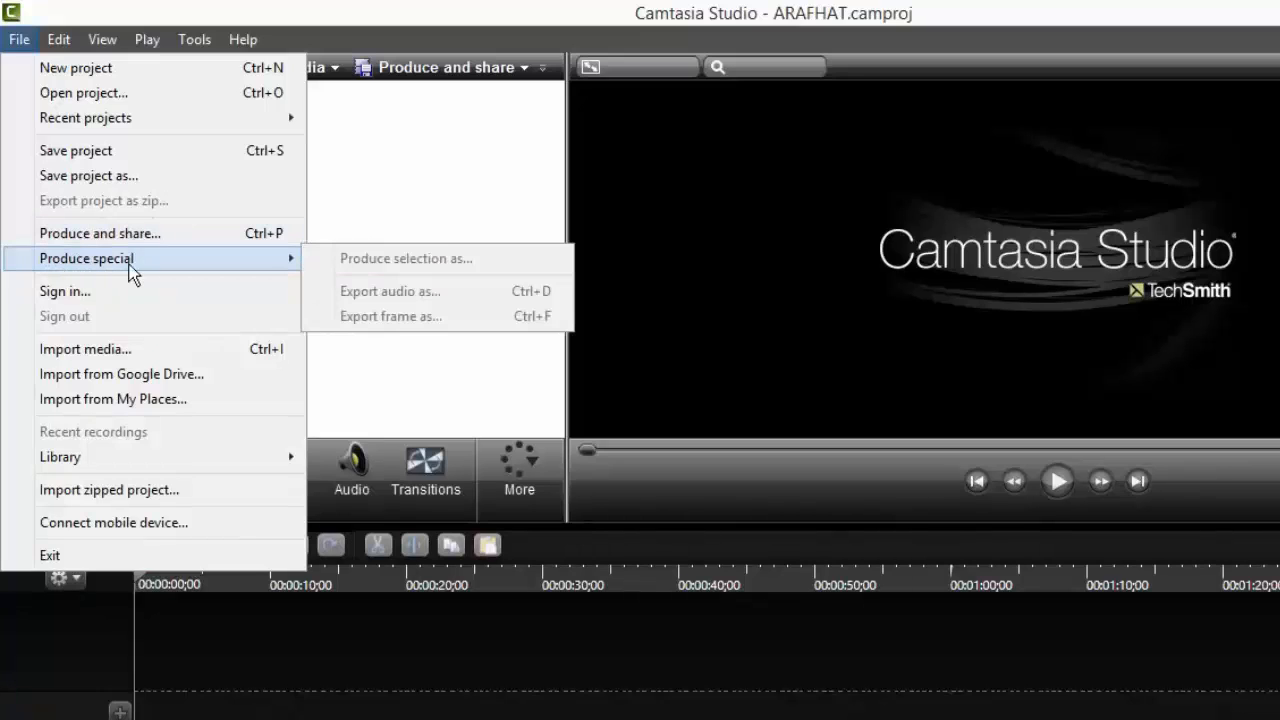
pyautogui.click(98, 350)
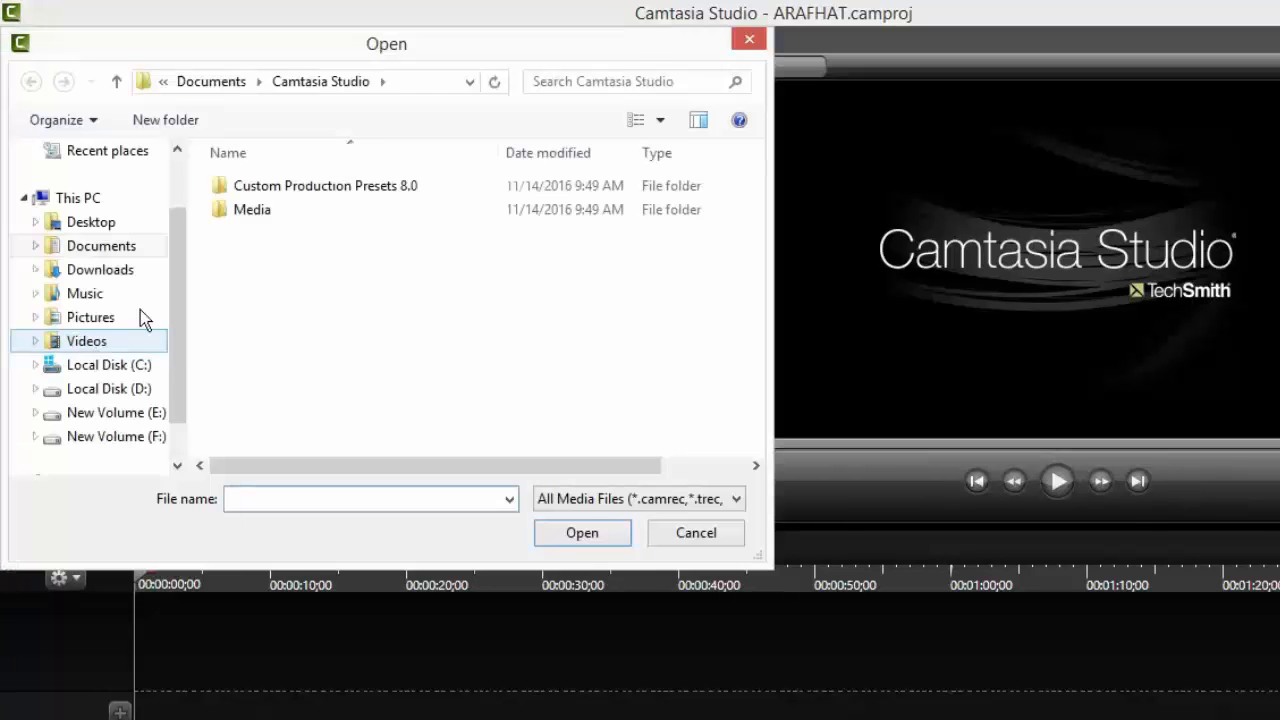
pyautogui.click(750, 40)
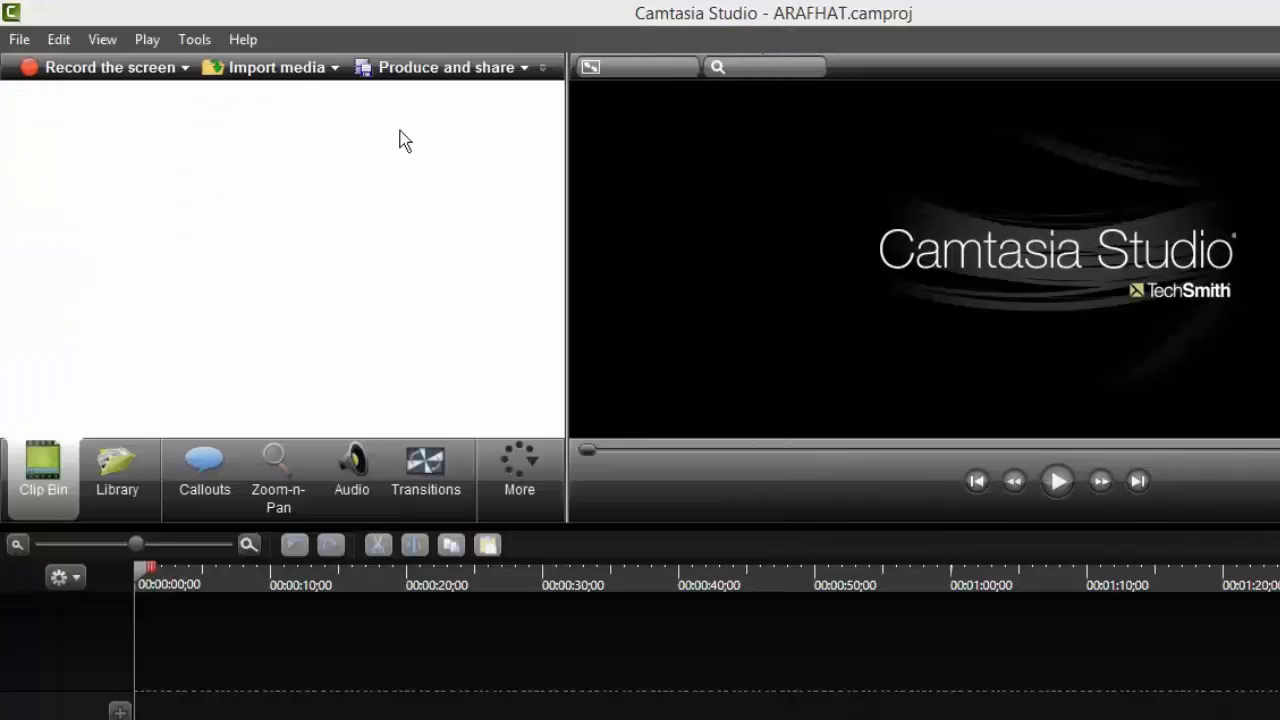
pyautogui.click(289, 72)
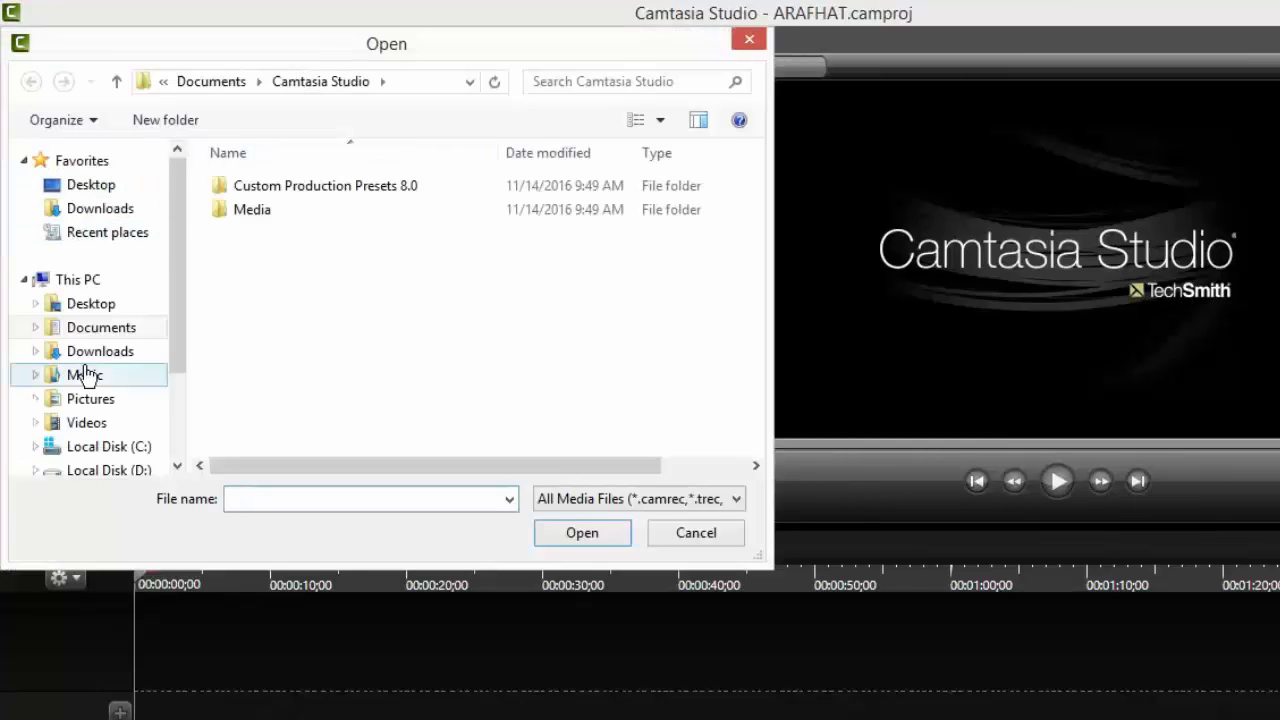
pyautogui.click(750, 41)
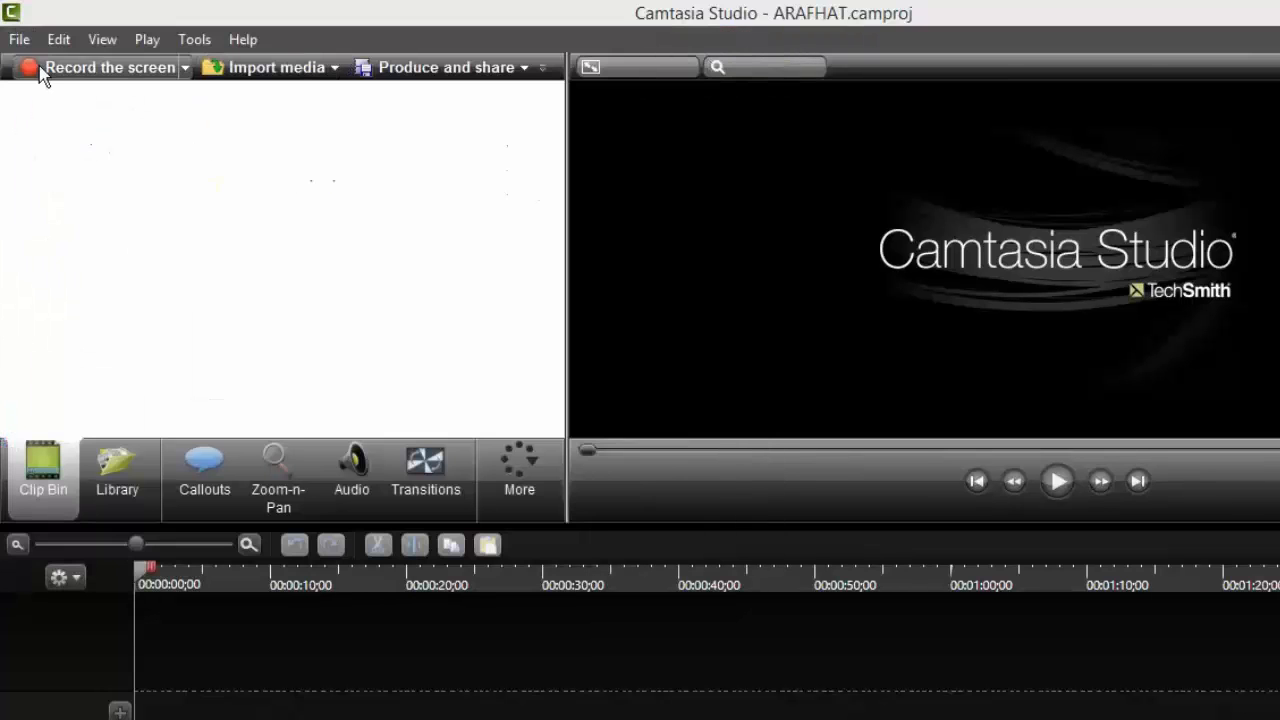
# - View the instructions for connecting a mobile device and close them
pyautogui.click(18, 39)
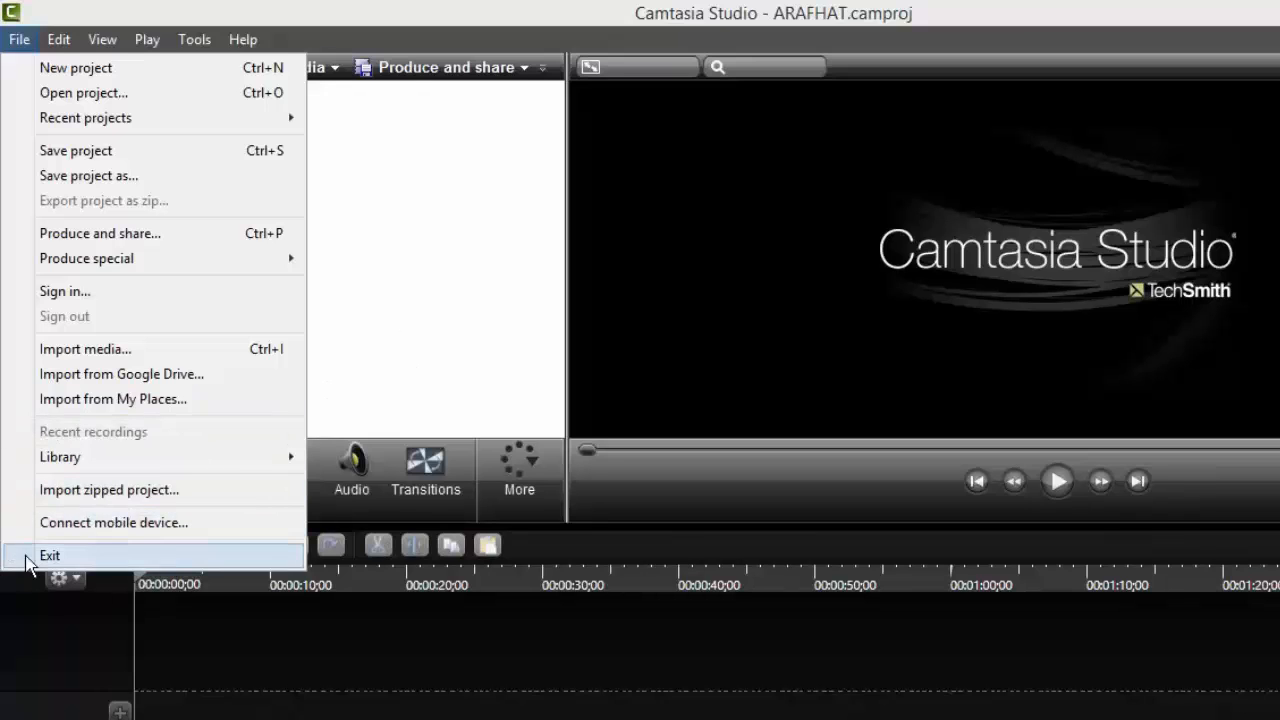
pyautogui.click(165, 525)
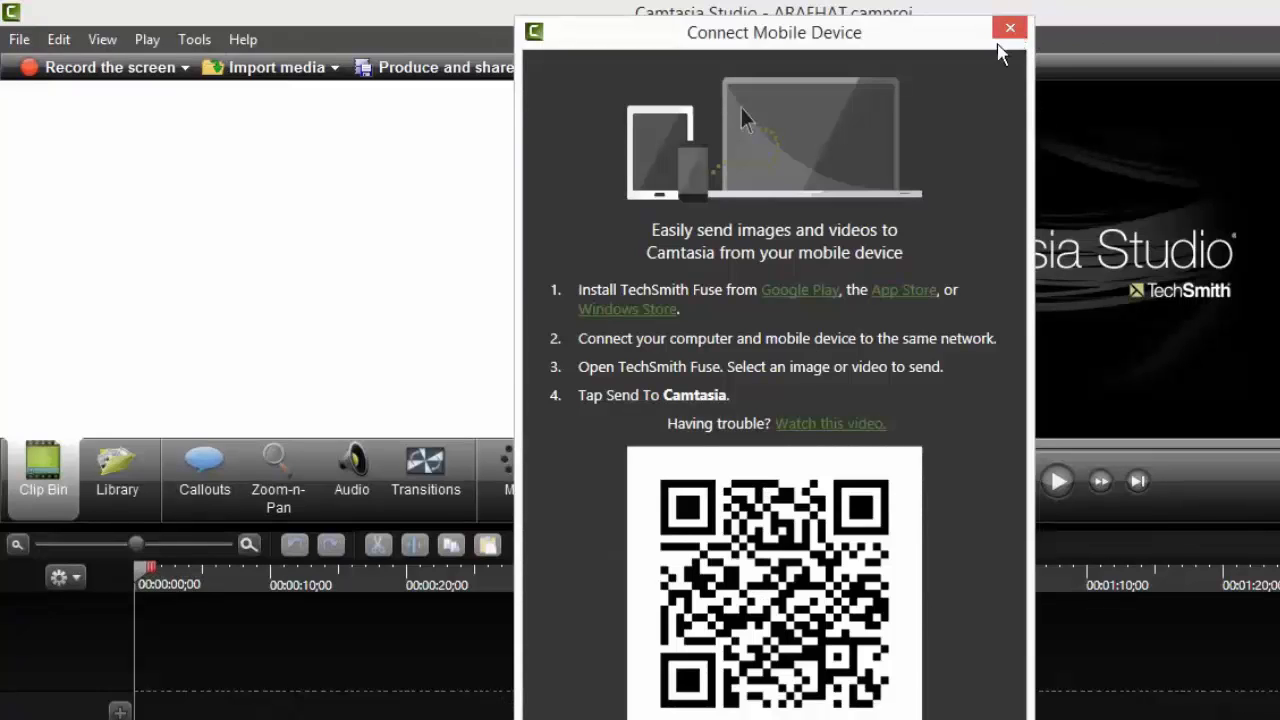
pyautogui.click(1011, 31)
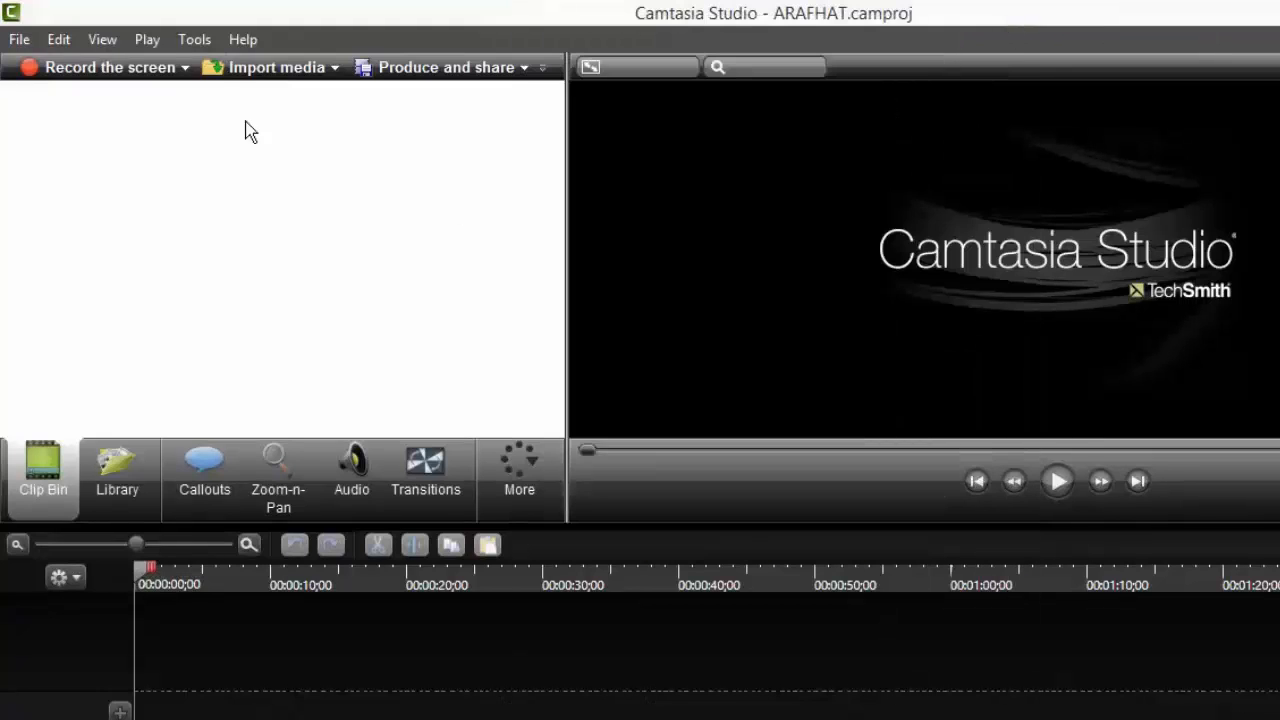
# - Examine the available editing commands, the timeline zoom and snapping options, and the recording and effect tools
pyautogui.click(58, 40)
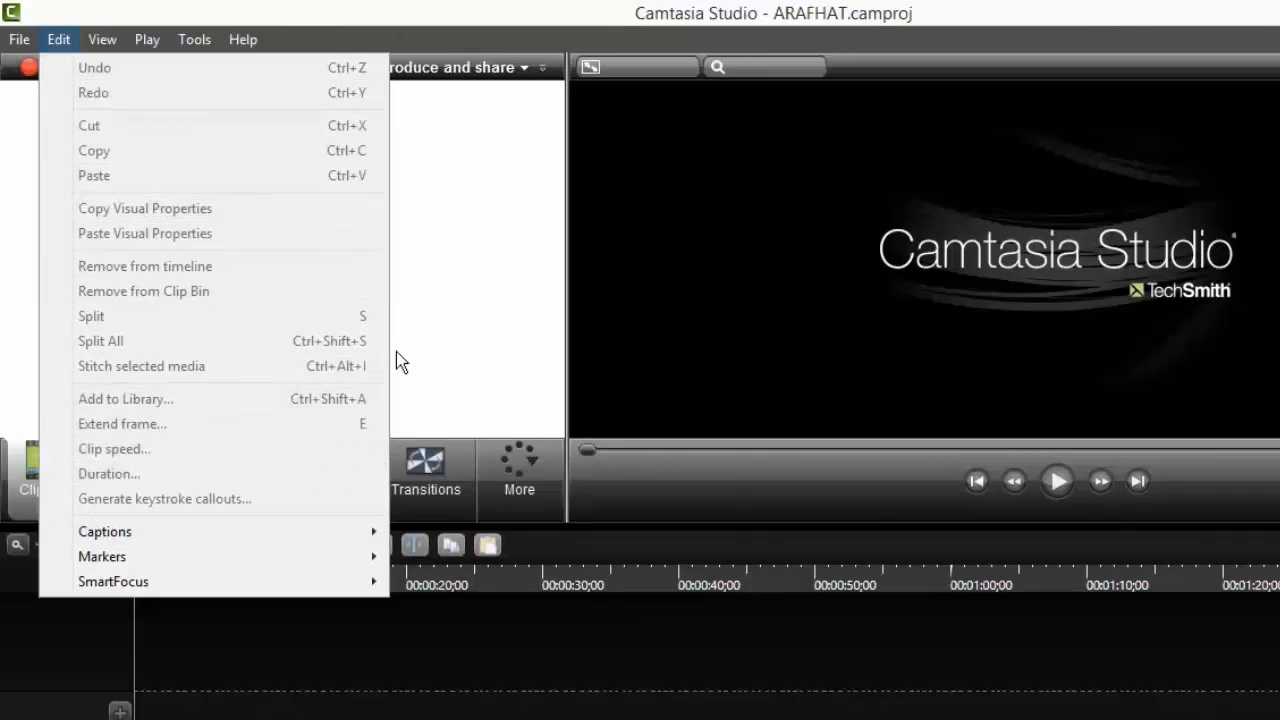
pyautogui.click(462, 316)
pyautogui.click(100, 41)
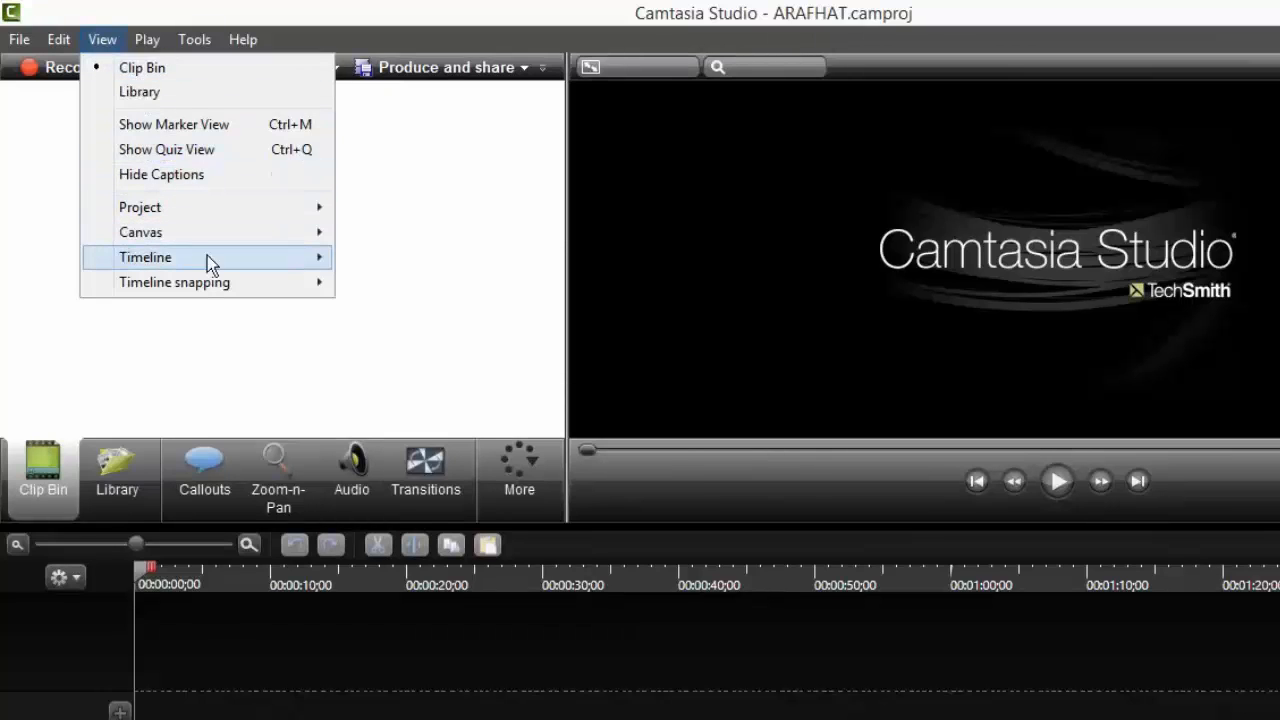
pyautogui.moveTo(187, 265)
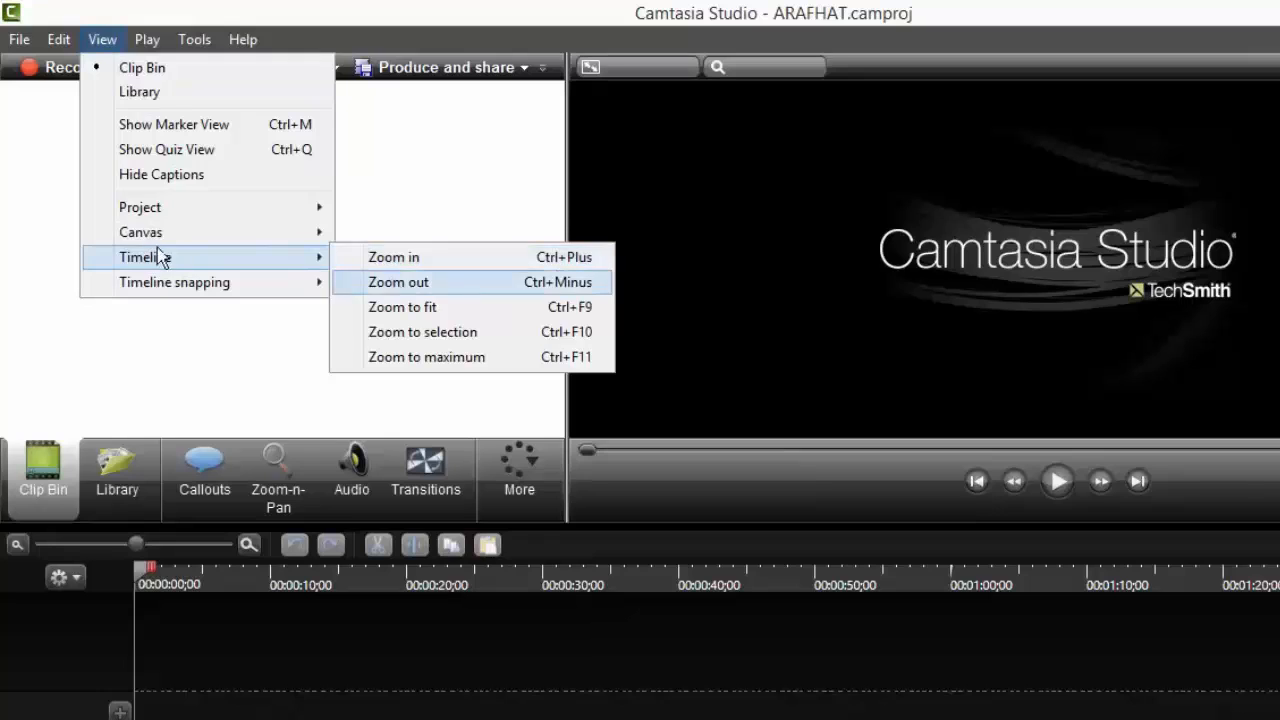
pyautogui.moveTo(265, 286)
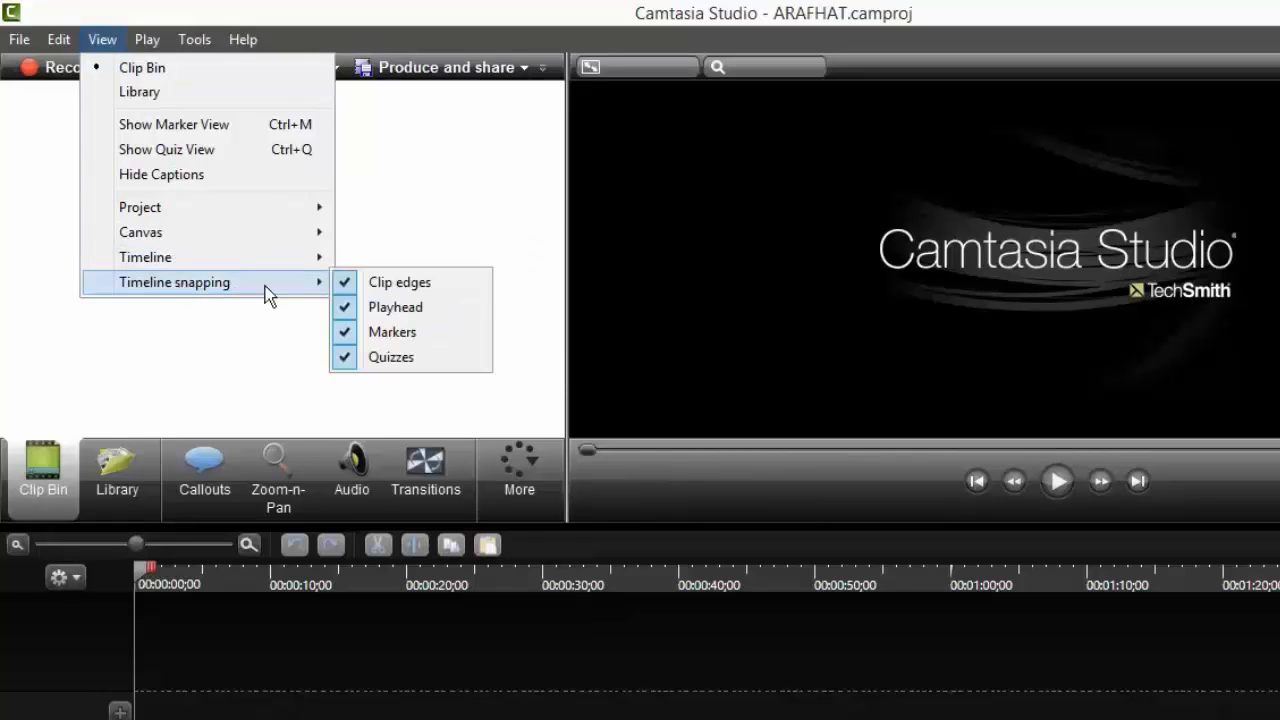
pyautogui.click(426, 190)
pyautogui.click(199, 39)
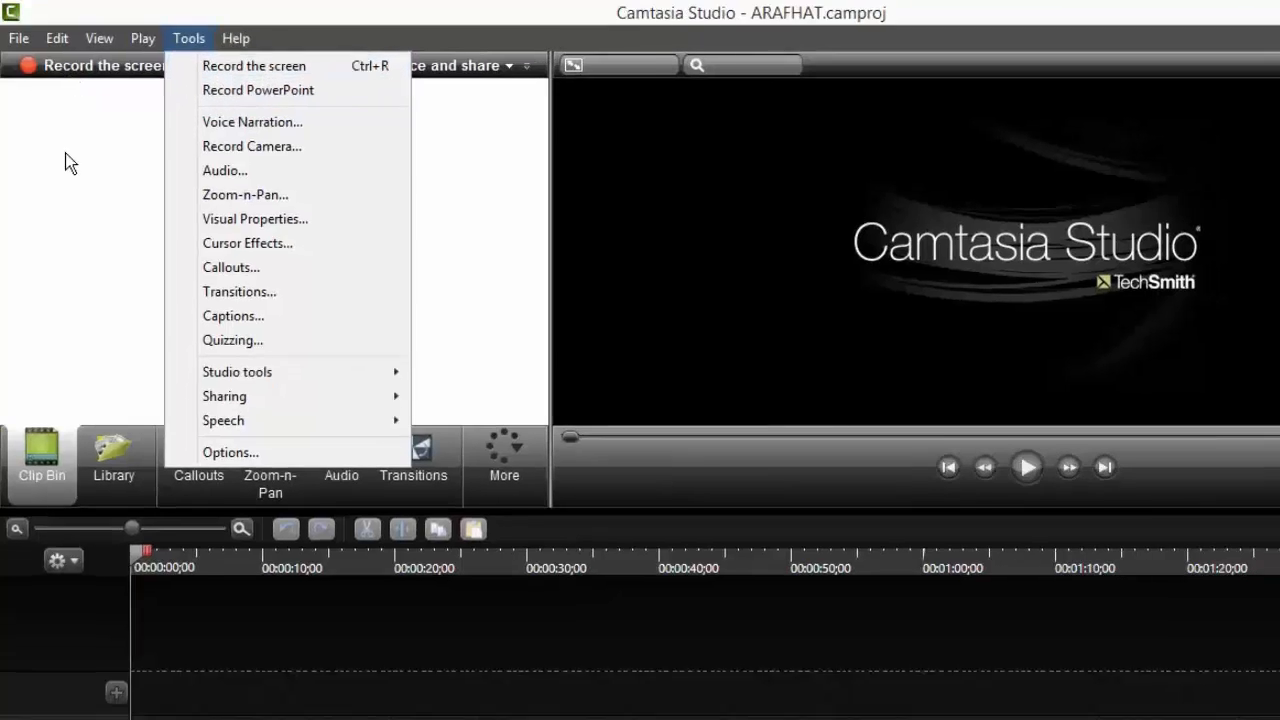
pyautogui.click(70, 166)
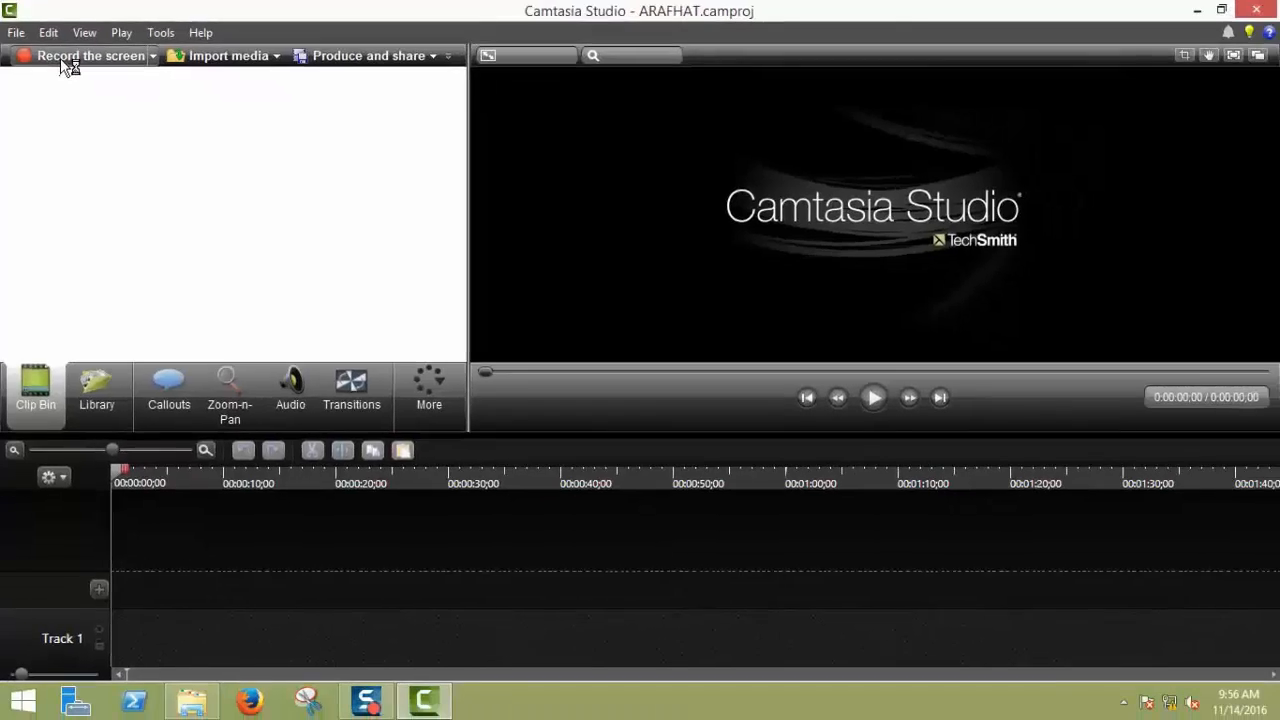
# - Bring up the screen recorder to view its capture area and input options, and return to the editor
pyautogui.click(74, 69)
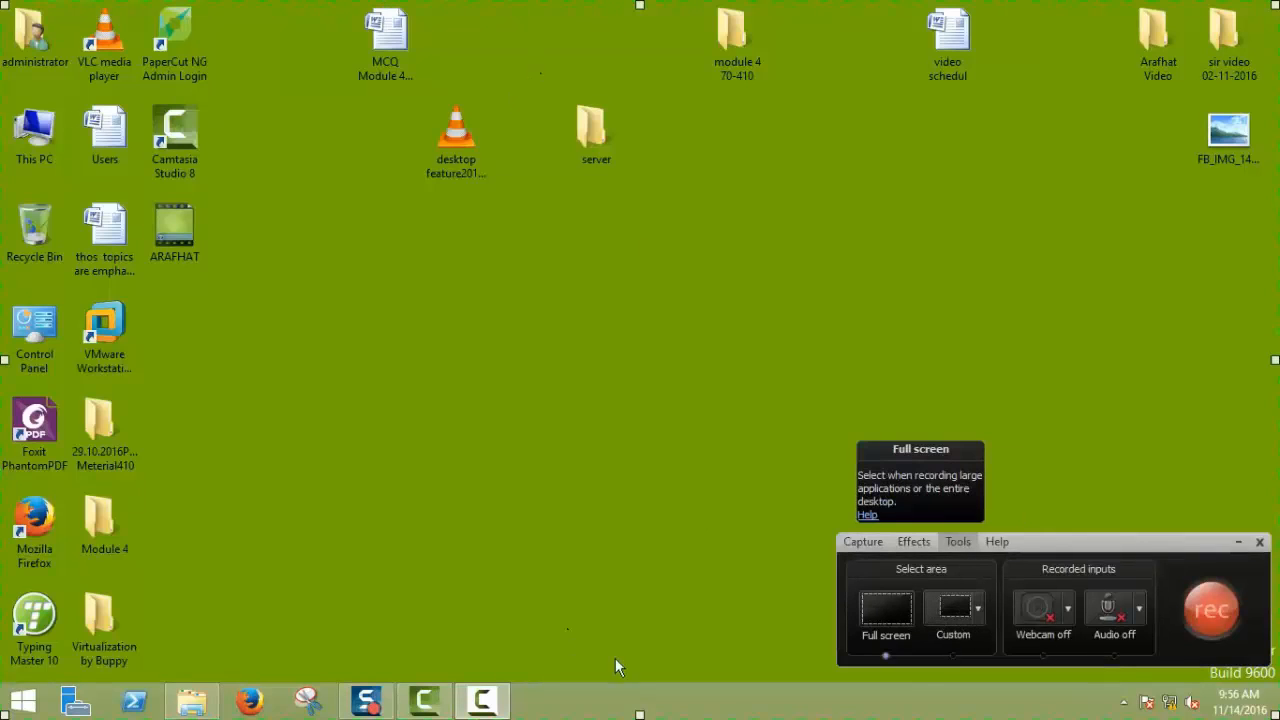
pyautogui.click(1261, 543)
pyautogui.click(424, 700)
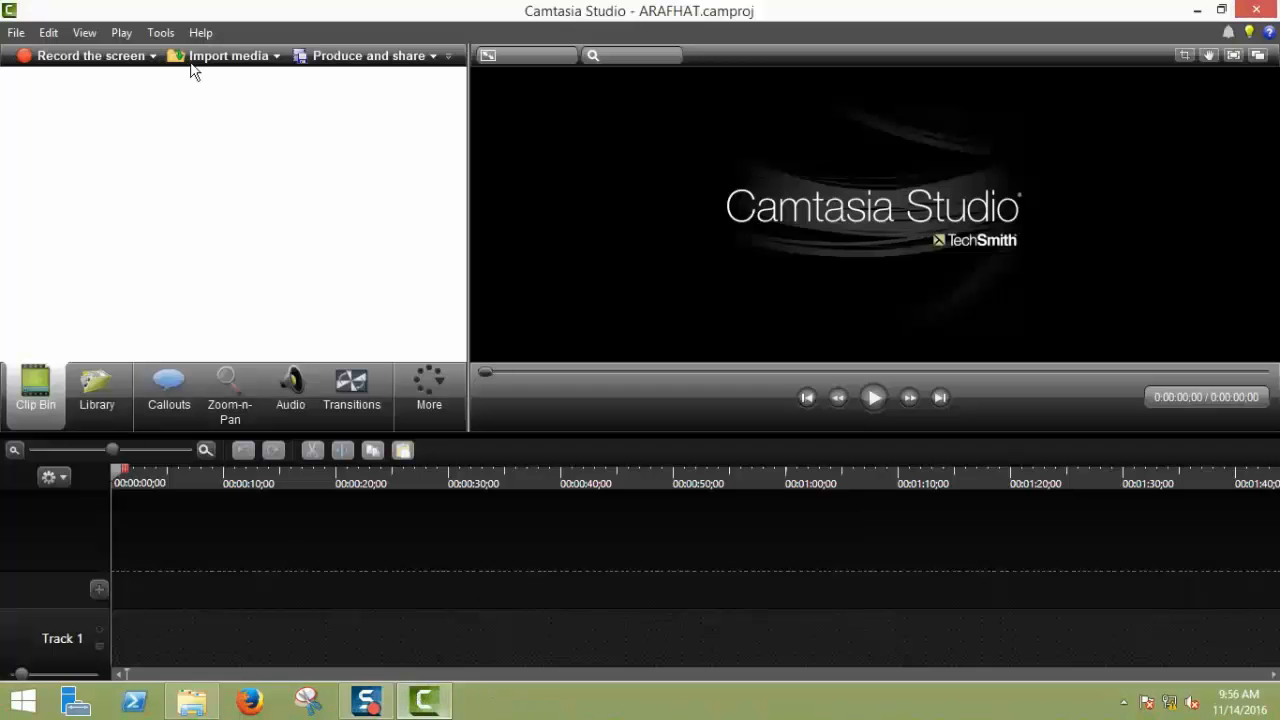
# - Examine the view options, the studio and speech tools, and the available help and support resources
pyautogui.click(91, 34)
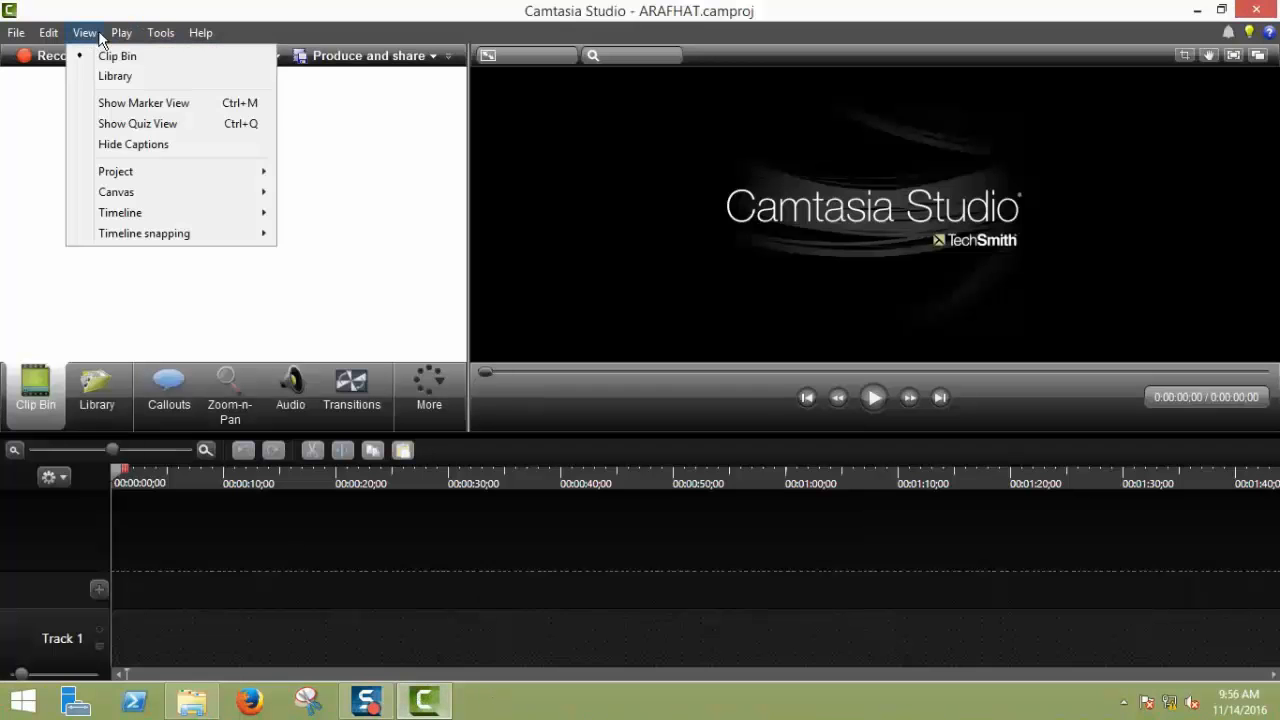
pyautogui.moveTo(124, 34)
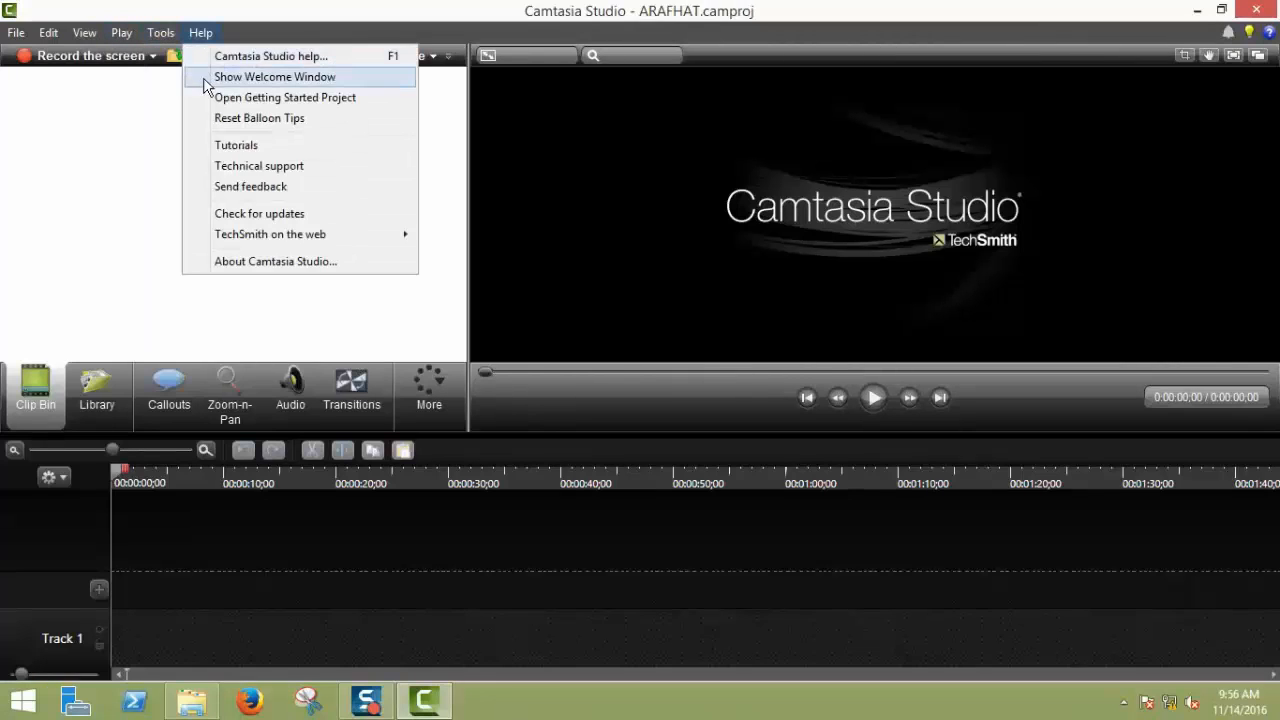
pyautogui.moveTo(163, 33)
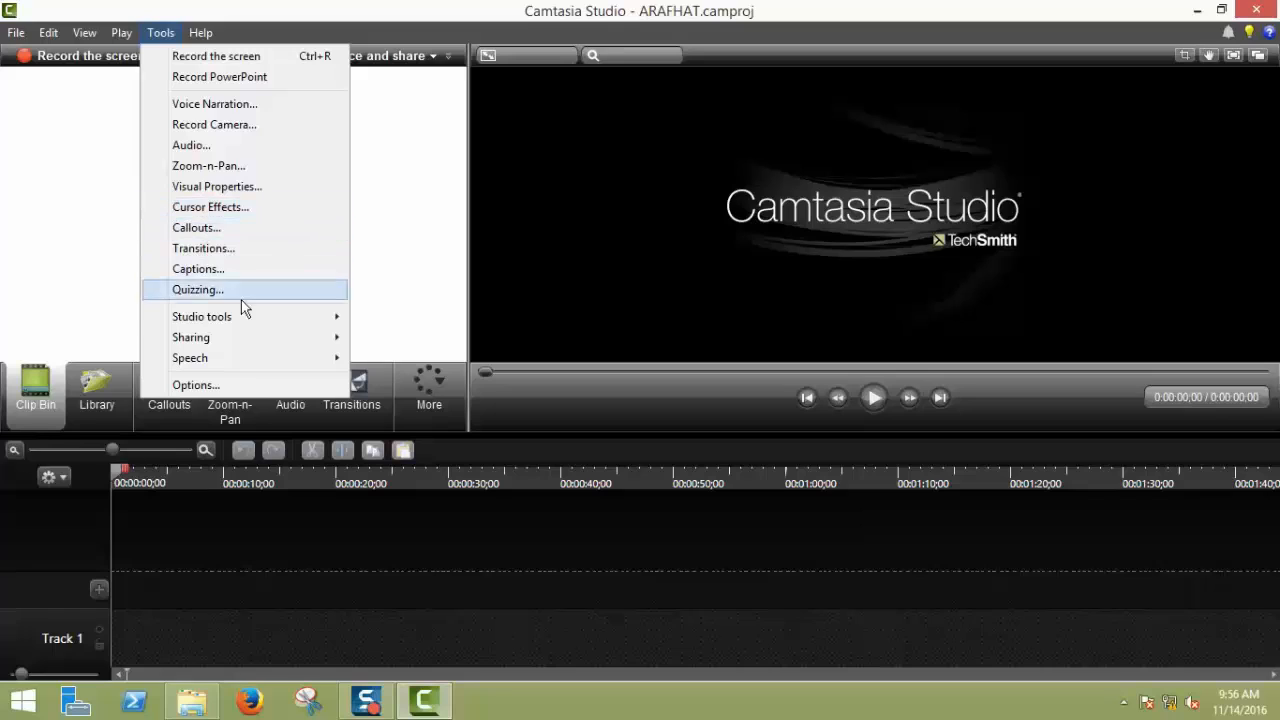
pyautogui.moveTo(224, 320)
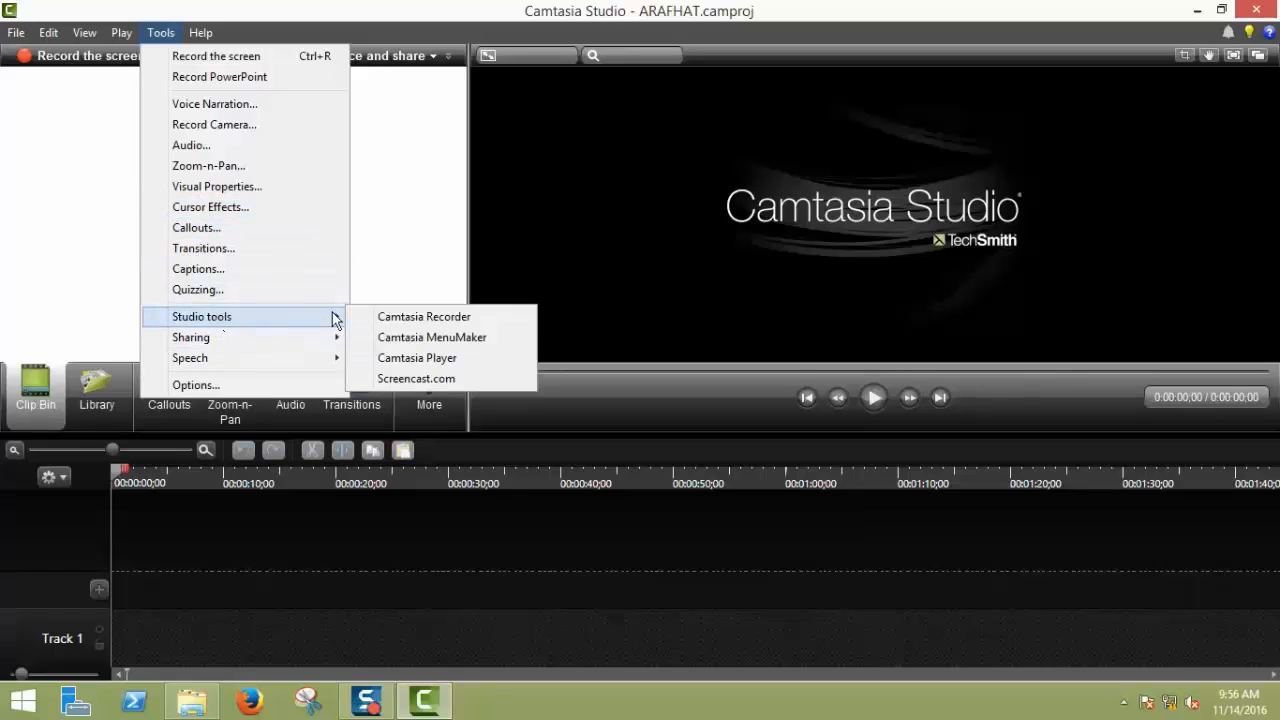
pyautogui.moveTo(240, 368)
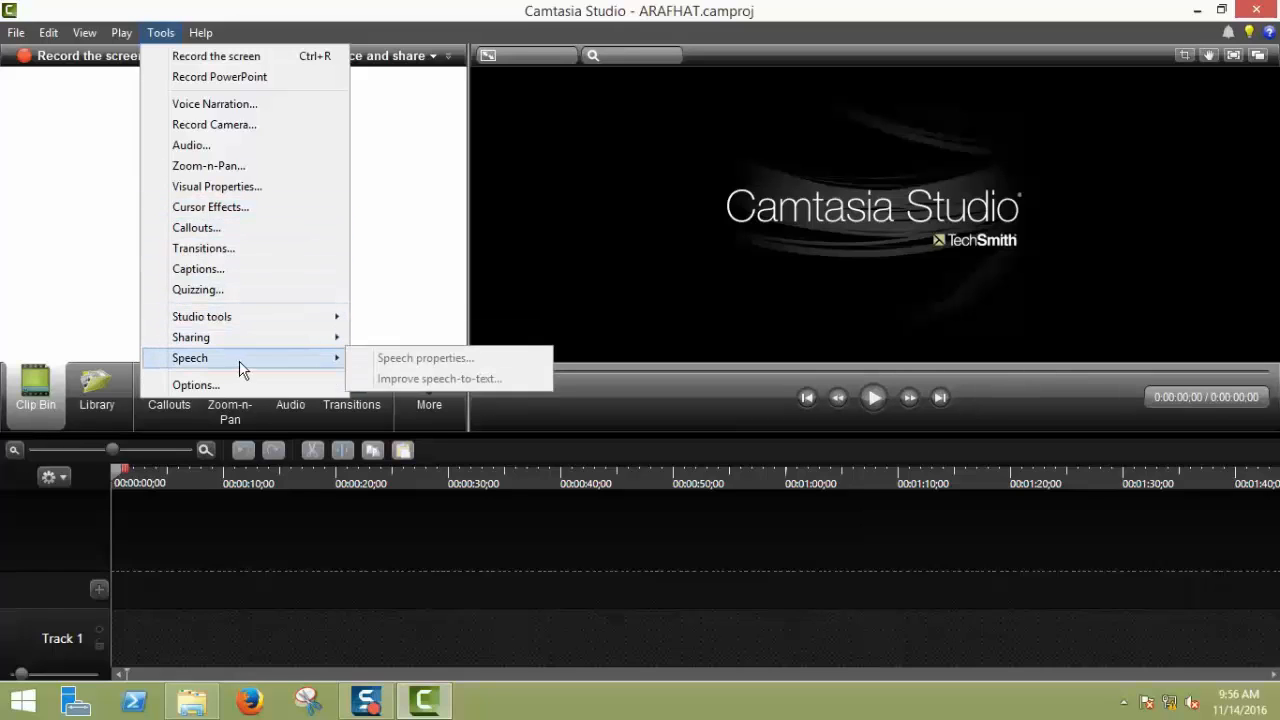
pyautogui.click(397, 182)
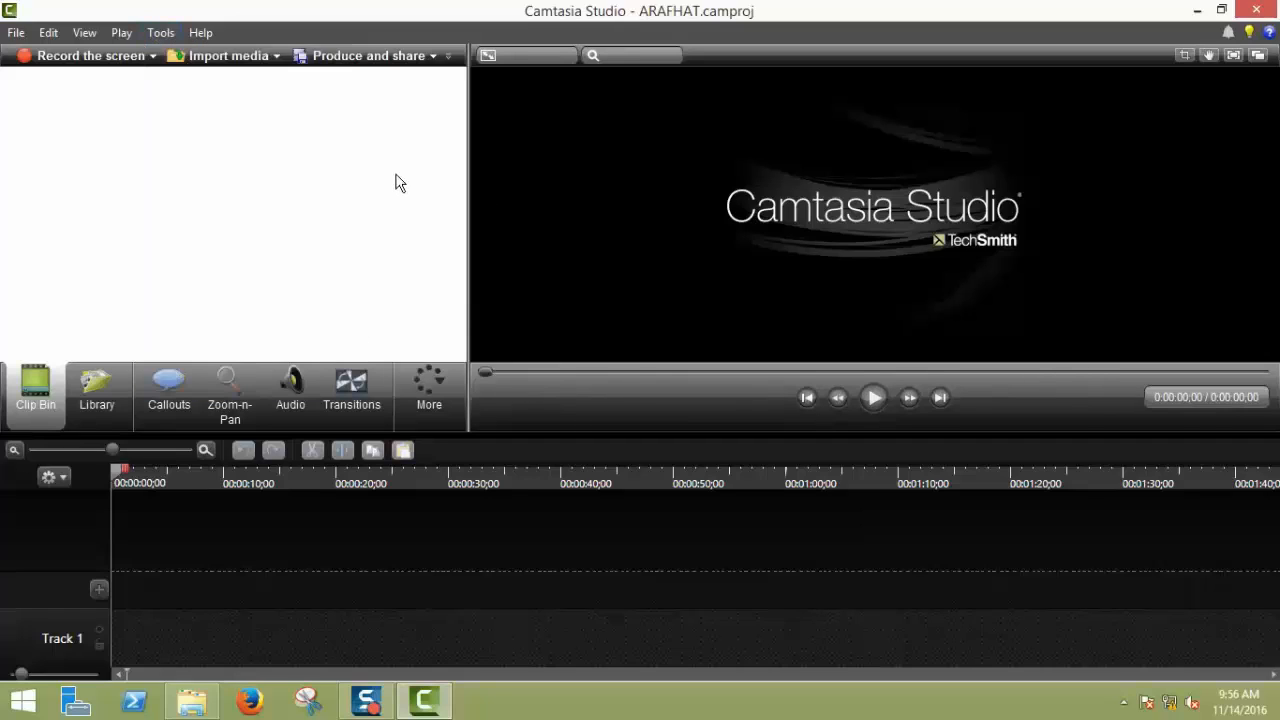
pyautogui.click(205, 36)
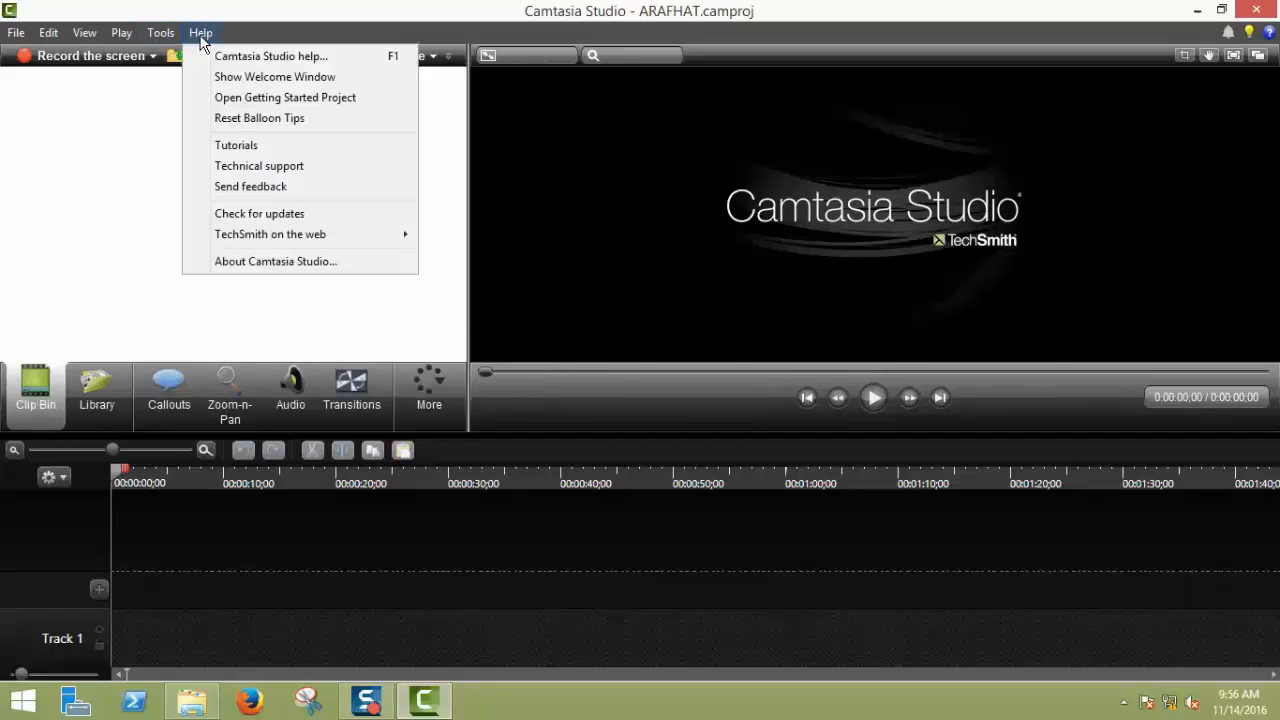
pyautogui.click(245, 92)
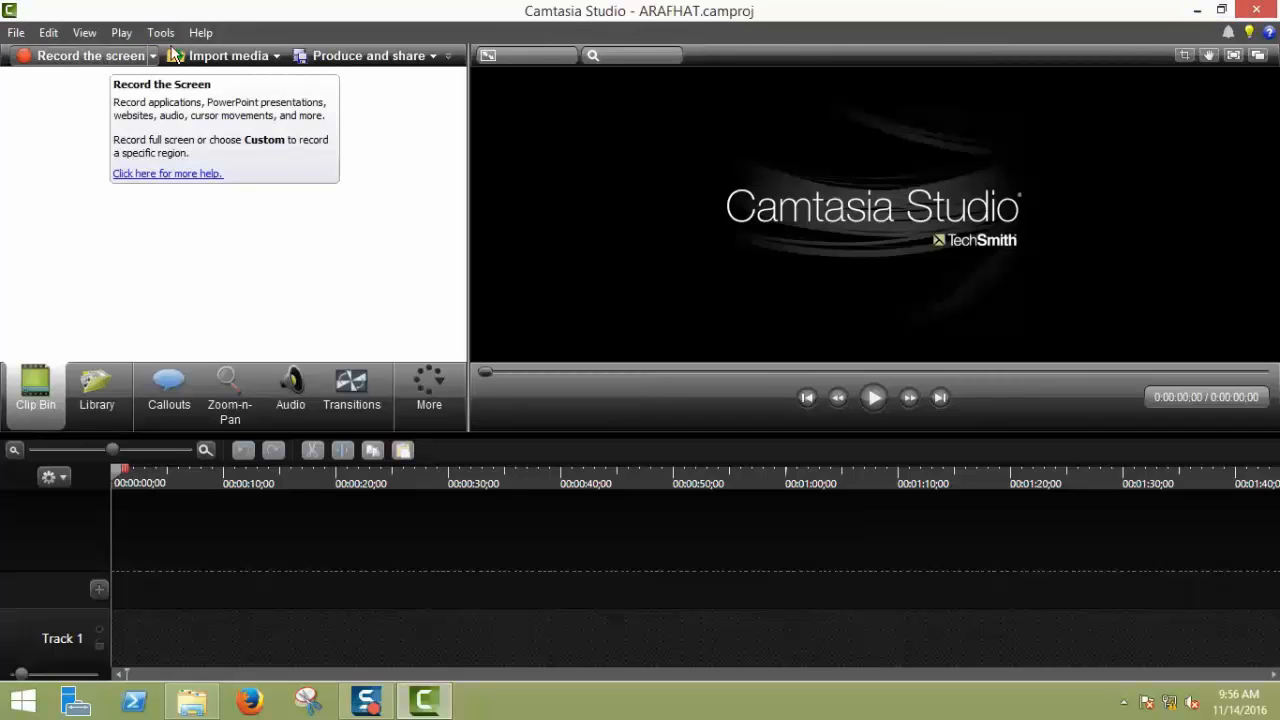
# - Import the video GPO store Place 2016-11-08_9-46-25 from the video folder on Local Disk (D:) into the Clip Bin
pyautogui.click(212, 60)
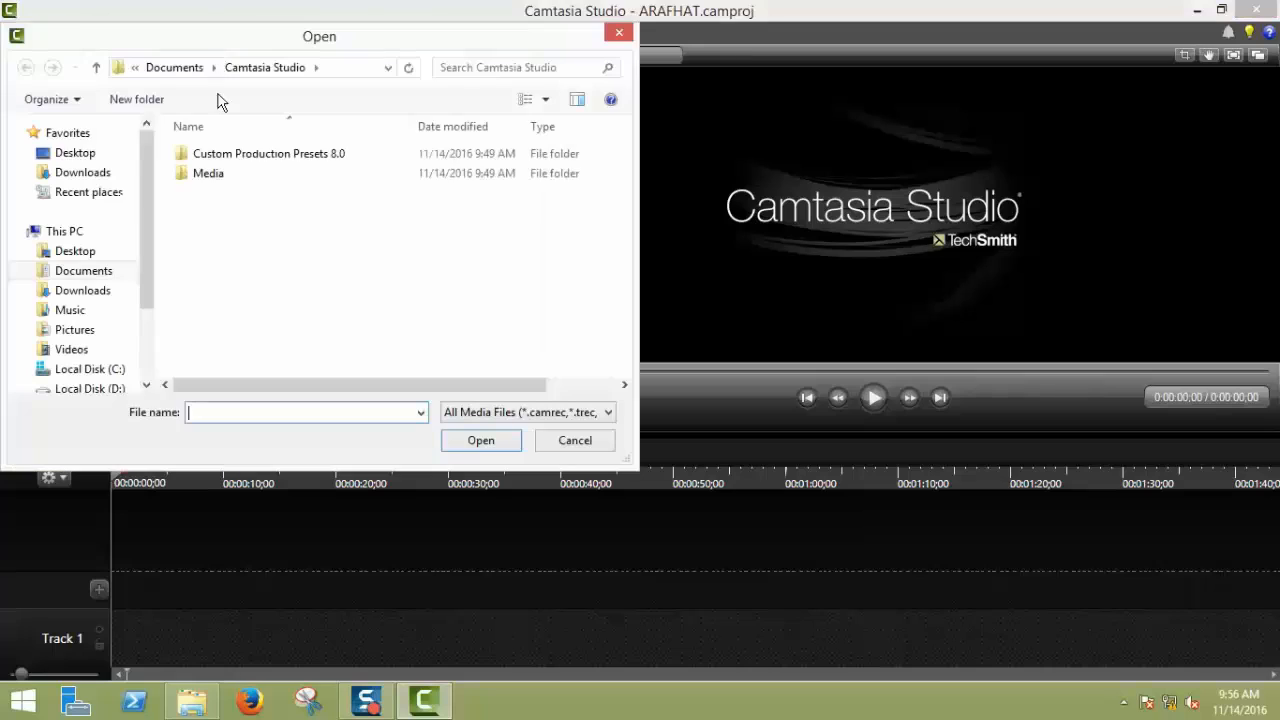
pyautogui.scroll(-3, 145, 285)
pyautogui.scroll(1, 140, 285)
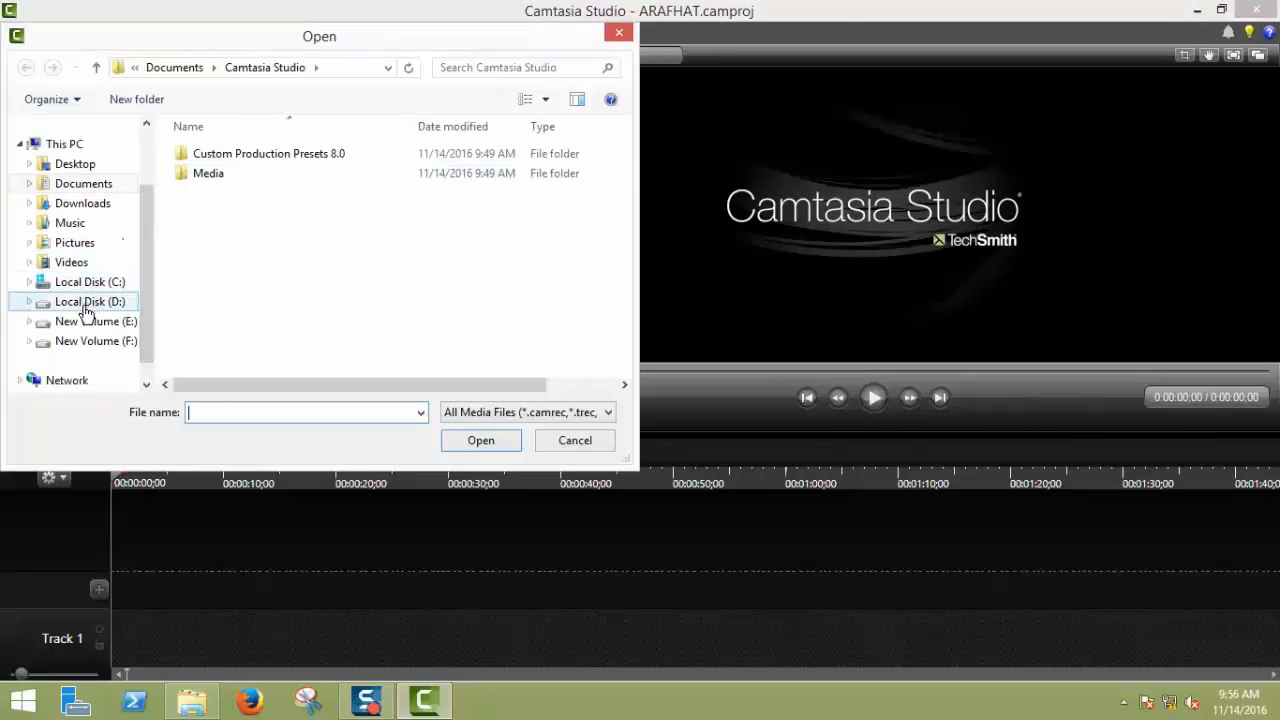
pyautogui.click(84, 305)
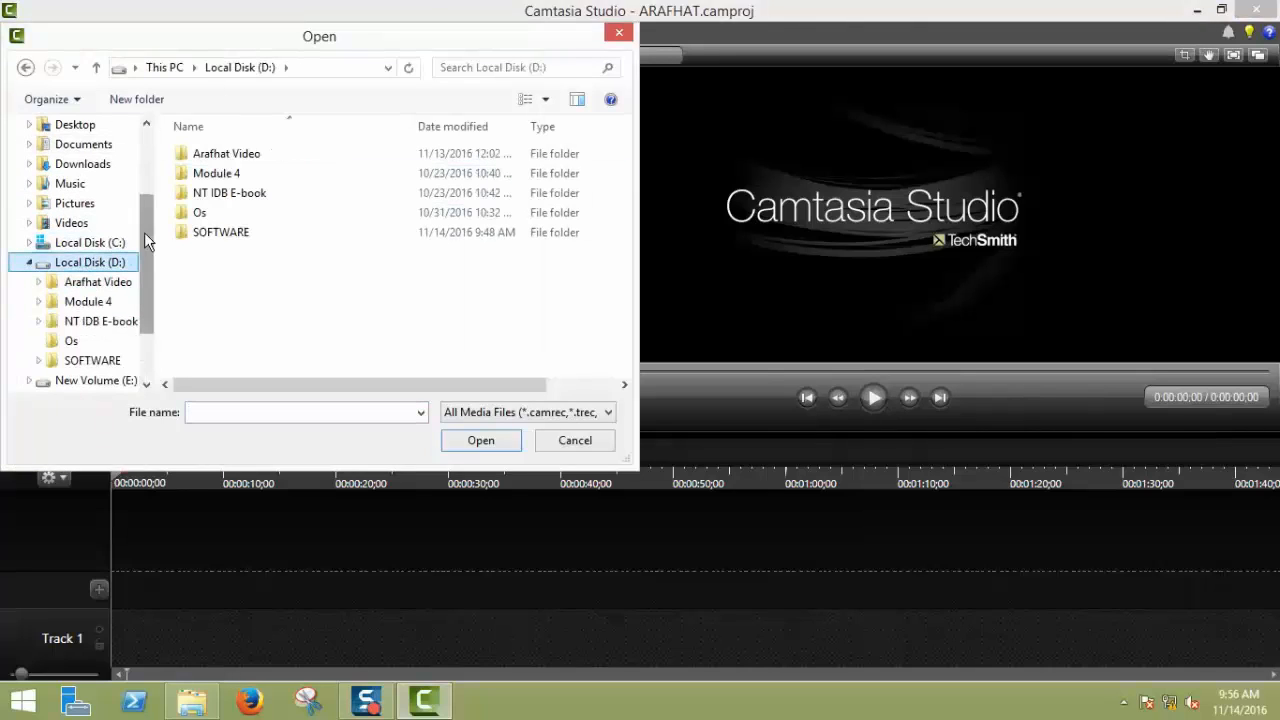
pyautogui.moveTo(144, 232); pyautogui.dragTo(150, 190)
pyautogui.doubleClick(228, 154)
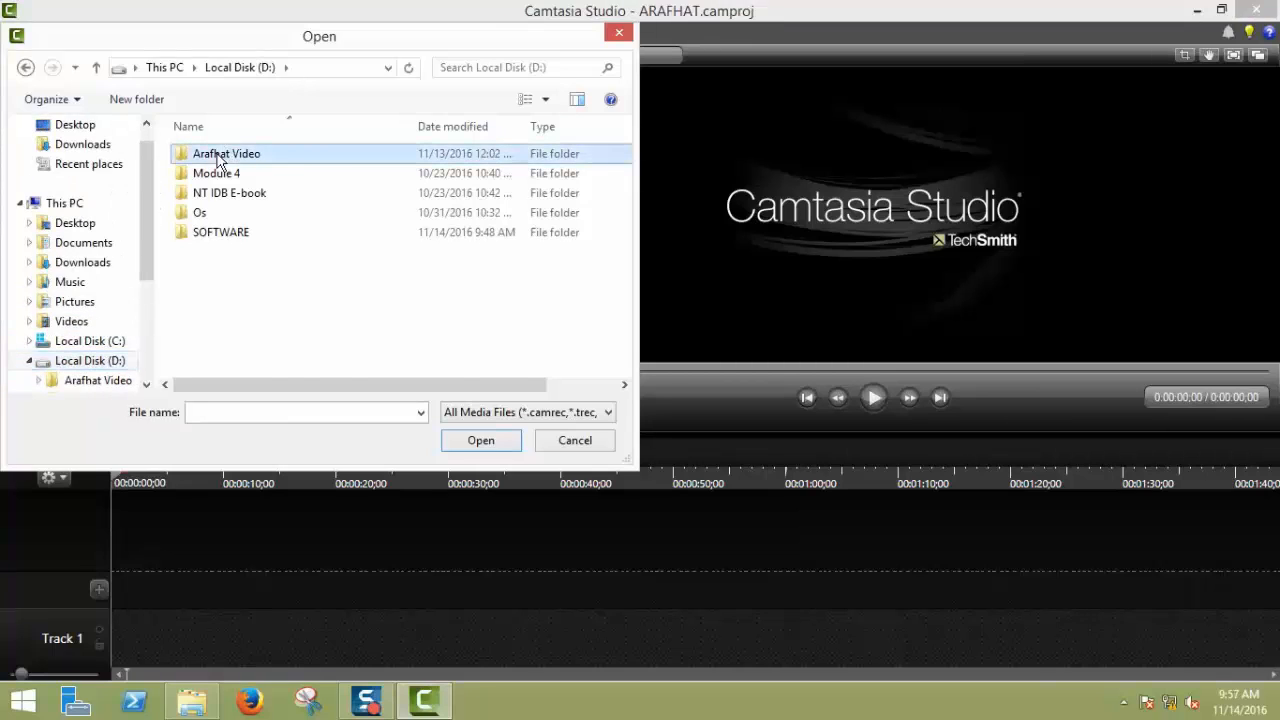
pyautogui.scroll(-3, 258, 252)
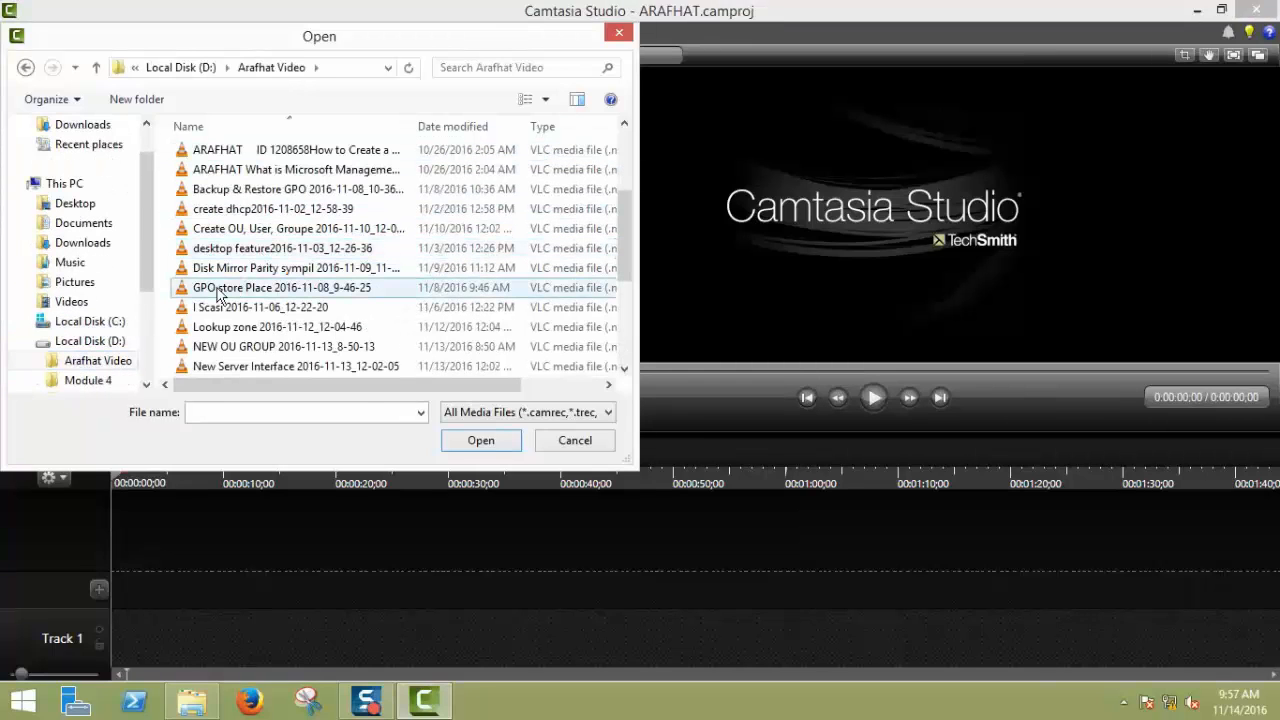
pyautogui.click(220, 288)
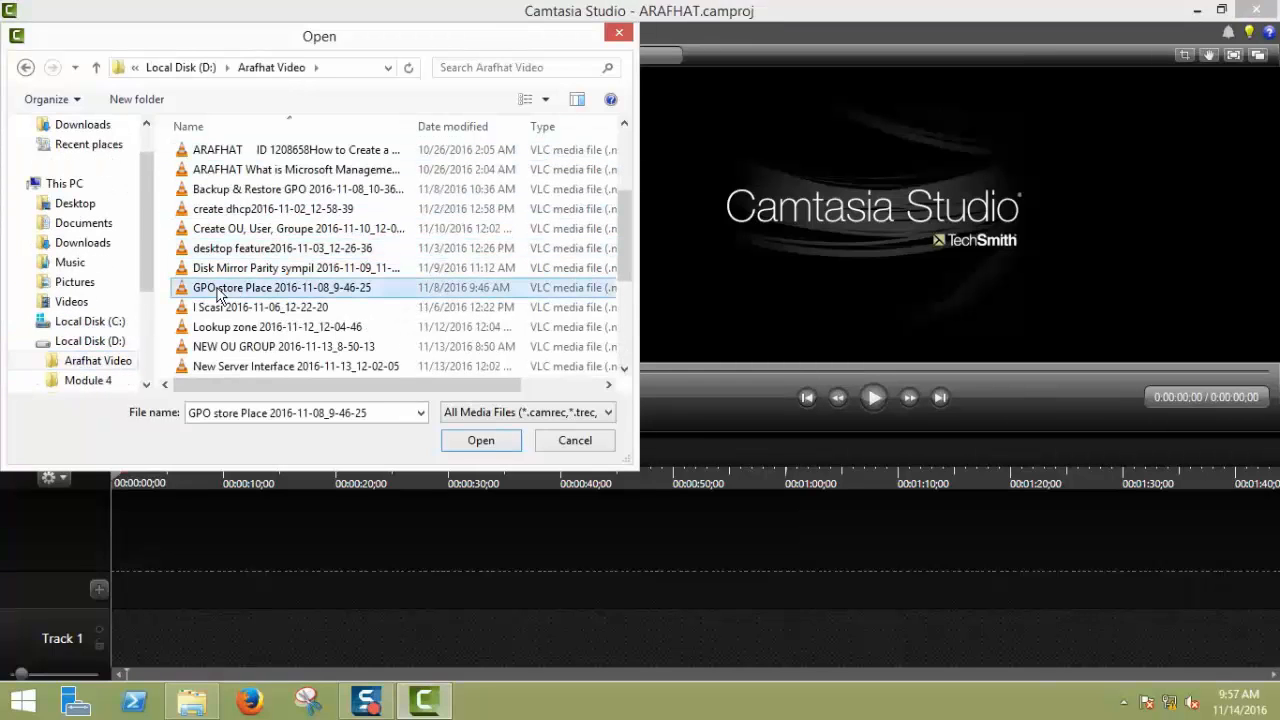
pyautogui.click(478, 443)
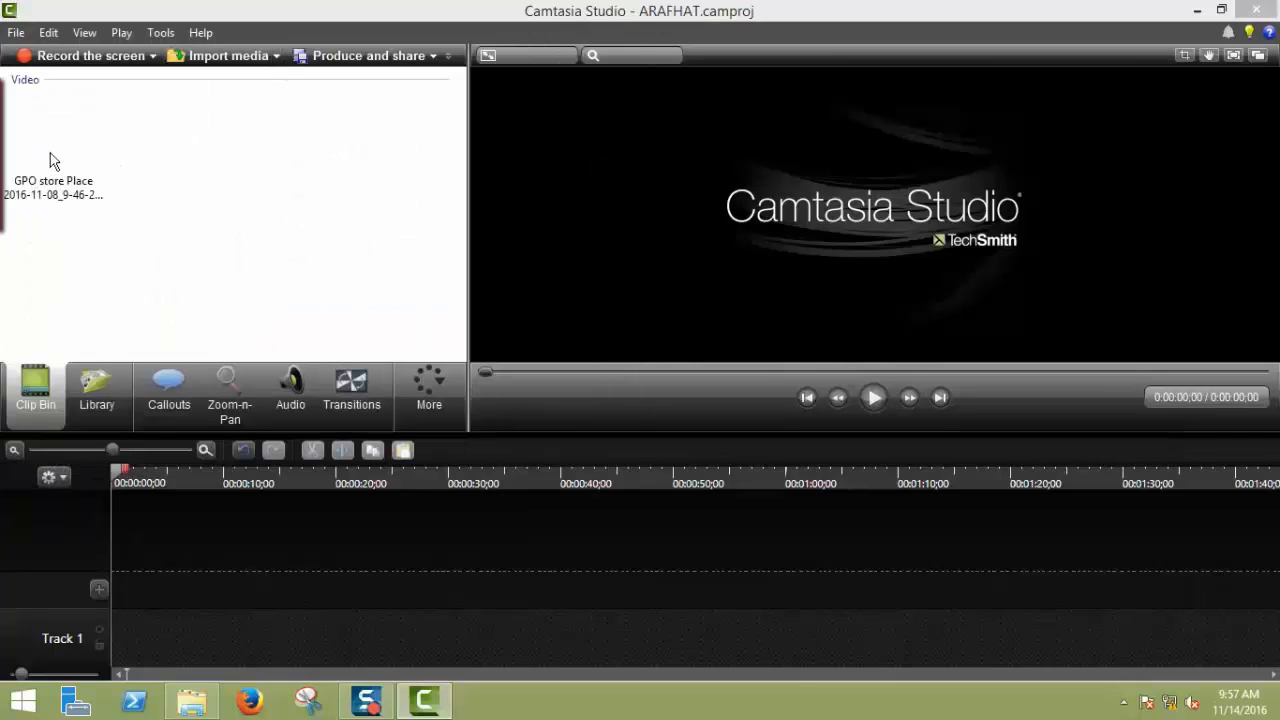
# - Preview the imported GPO store Place clip from the Clip Bin
pyautogui.click(53, 160)
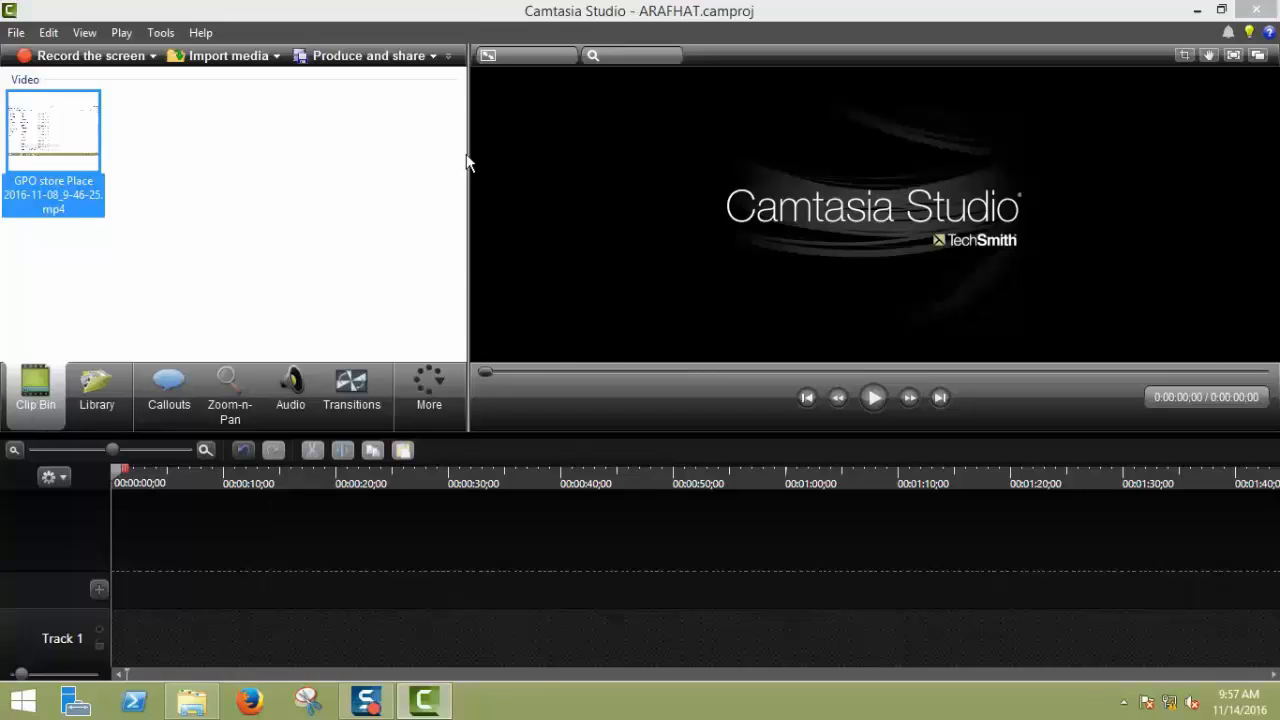
pyautogui.rightClick(28, 121)
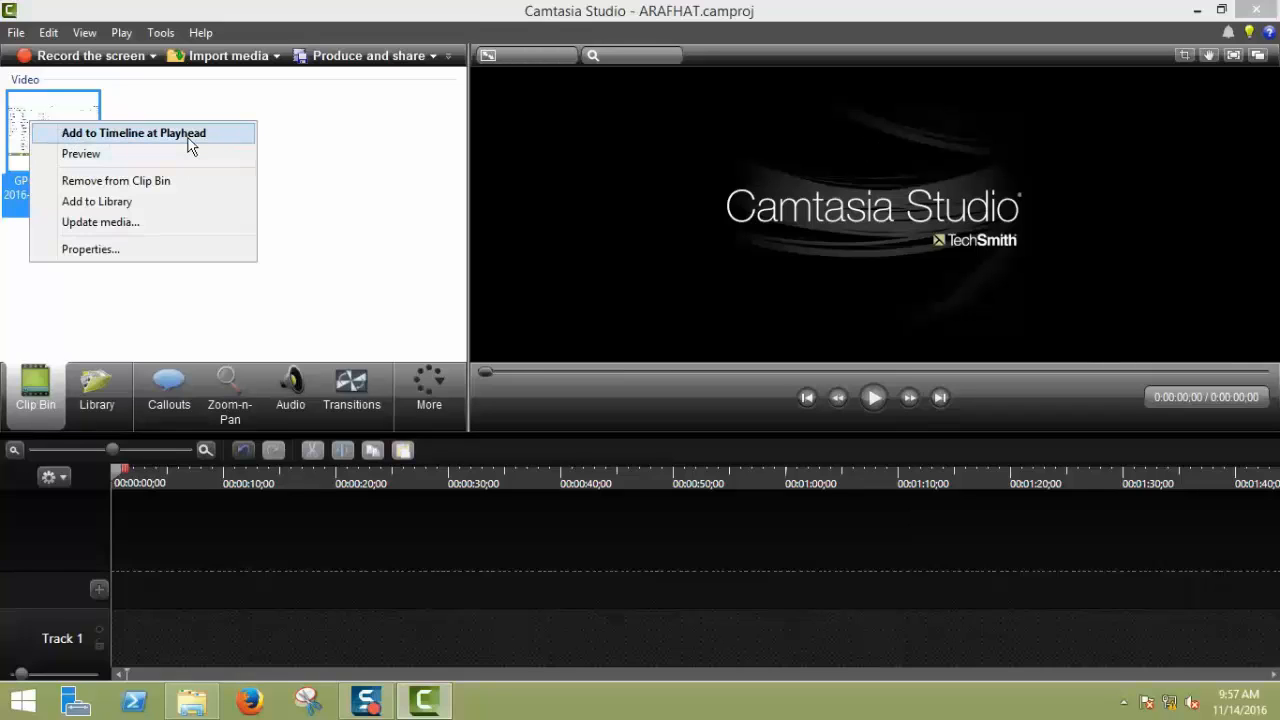
pyautogui.click(101, 157)
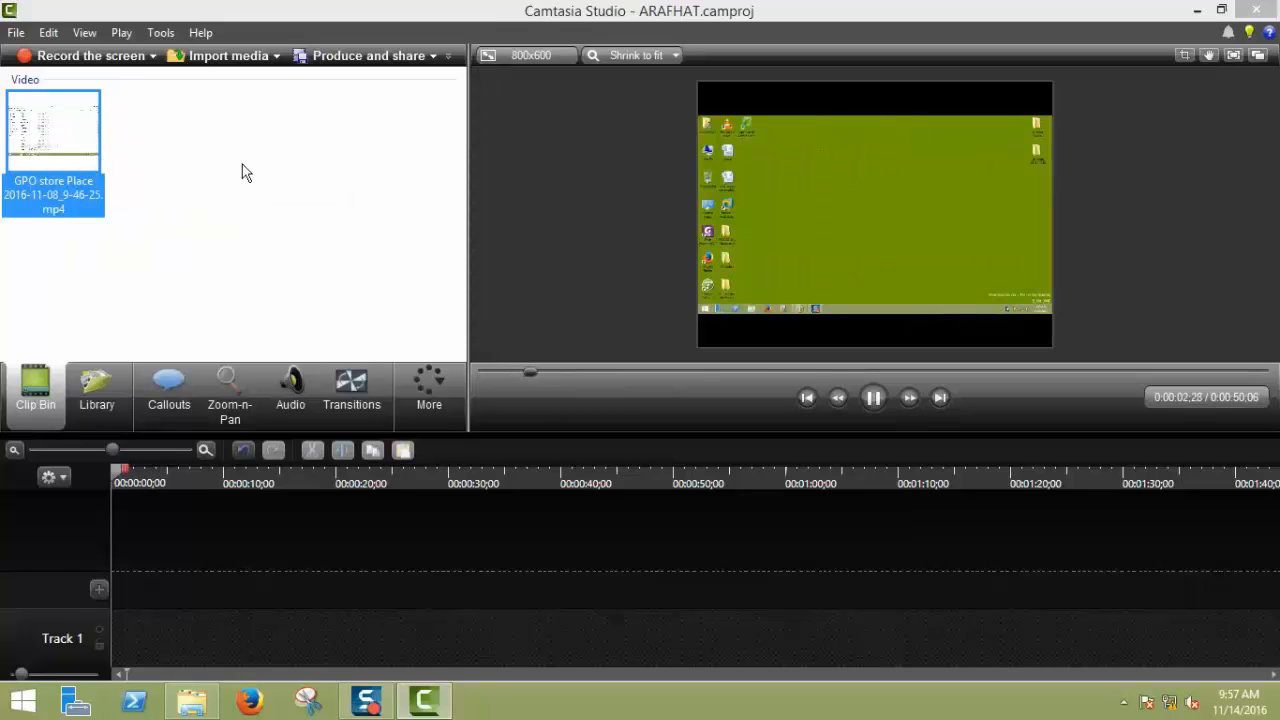
# - Remove the GPO store Place clip from the Clip Bin, and undo the removal
pyautogui.rightClick(72, 150)
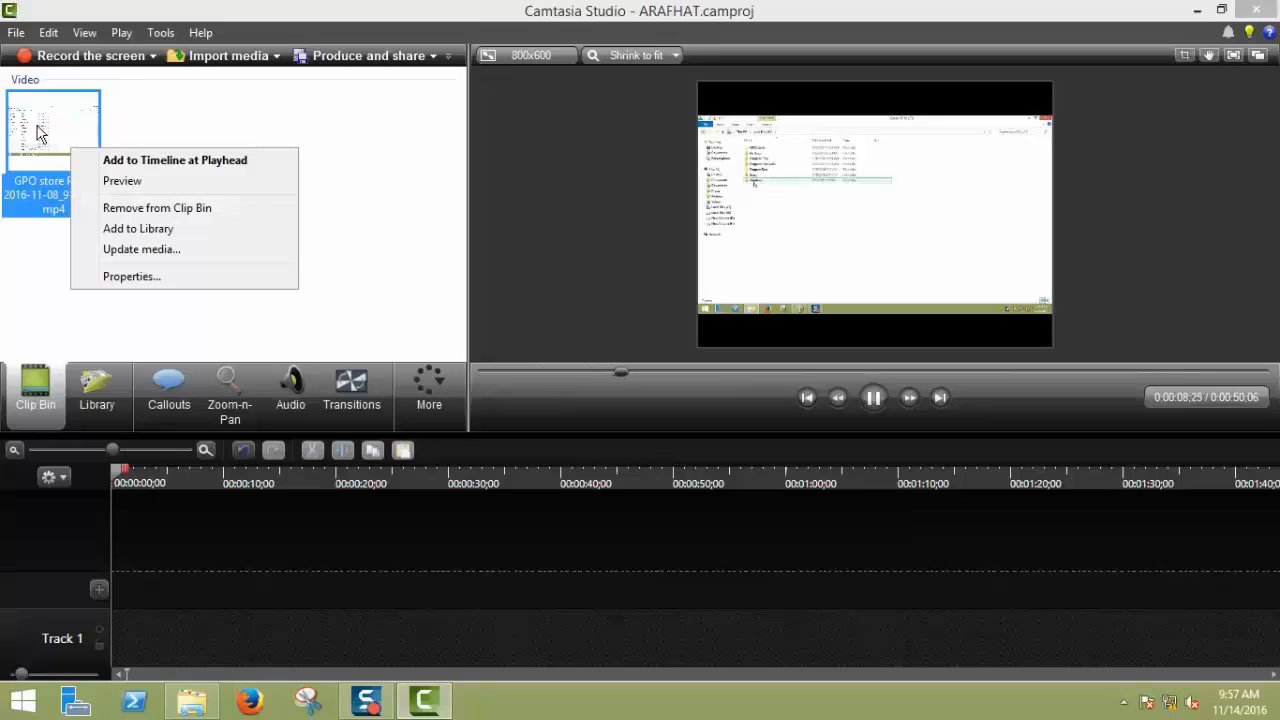
pyautogui.click(157, 207)
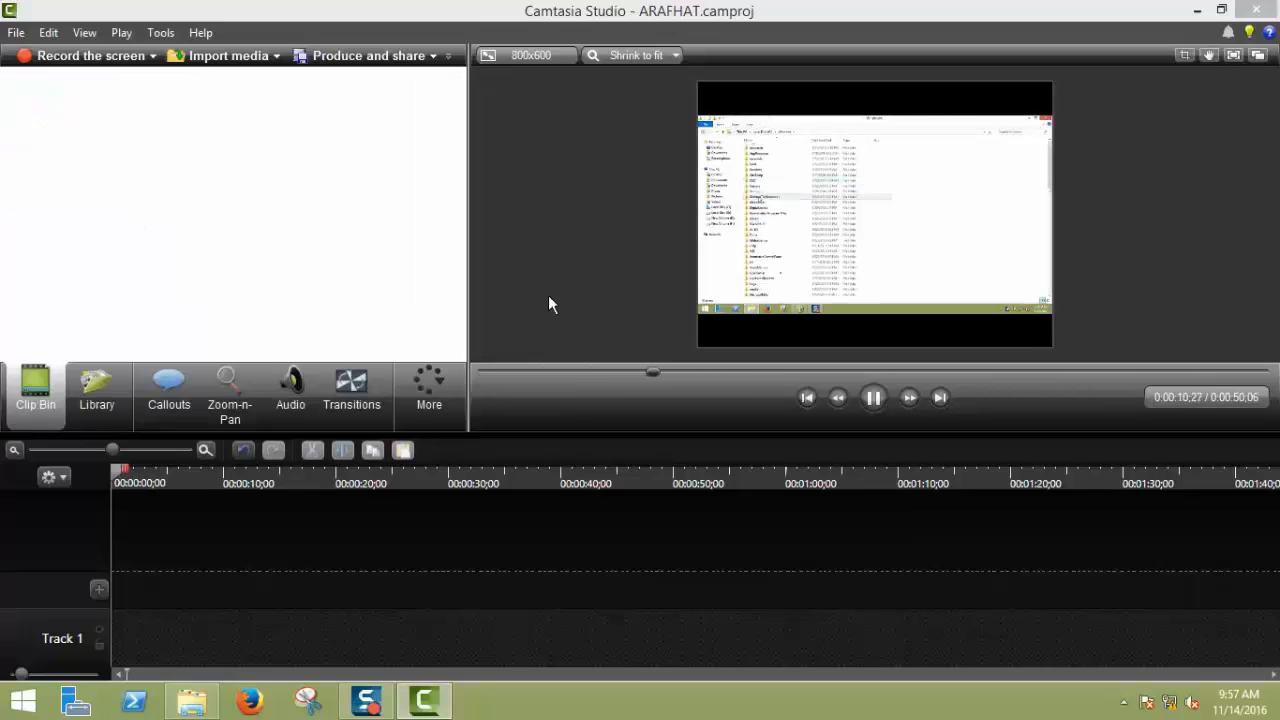
pyautogui.click(247, 450)
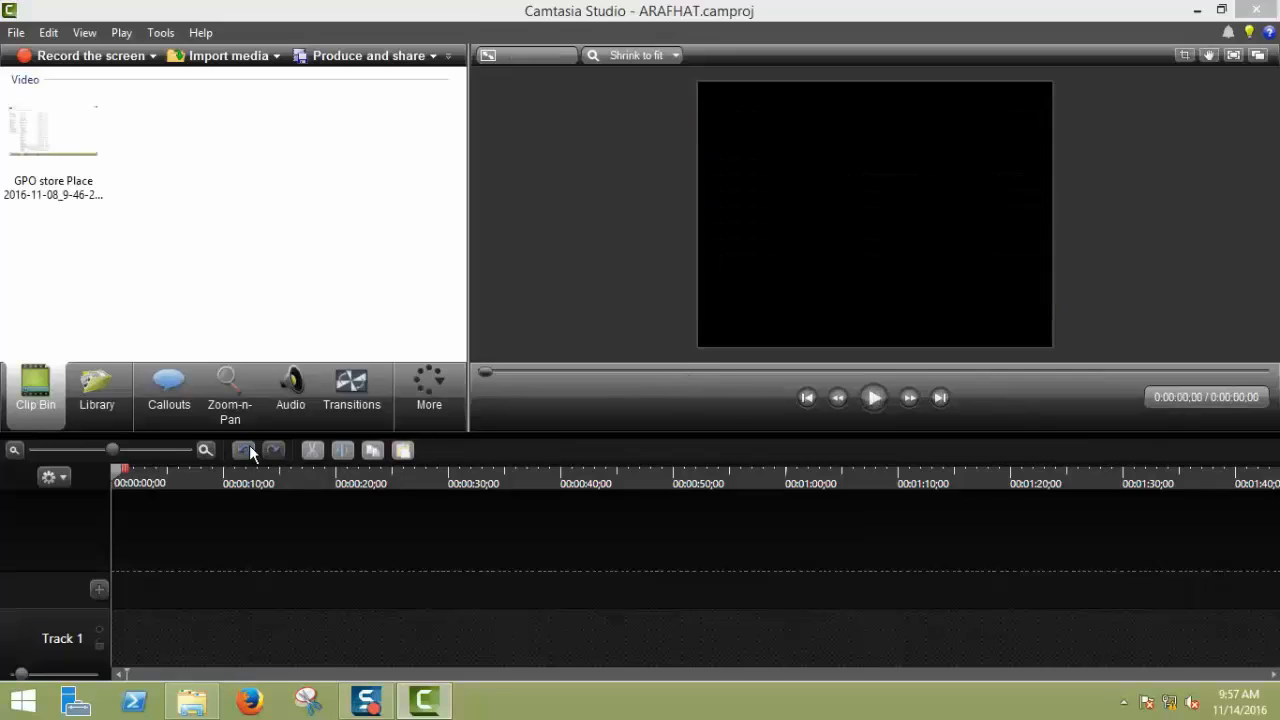
# - Add the GPO store Place clip to the timeline at the playhead
pyautogui.rightClick(52, 118)
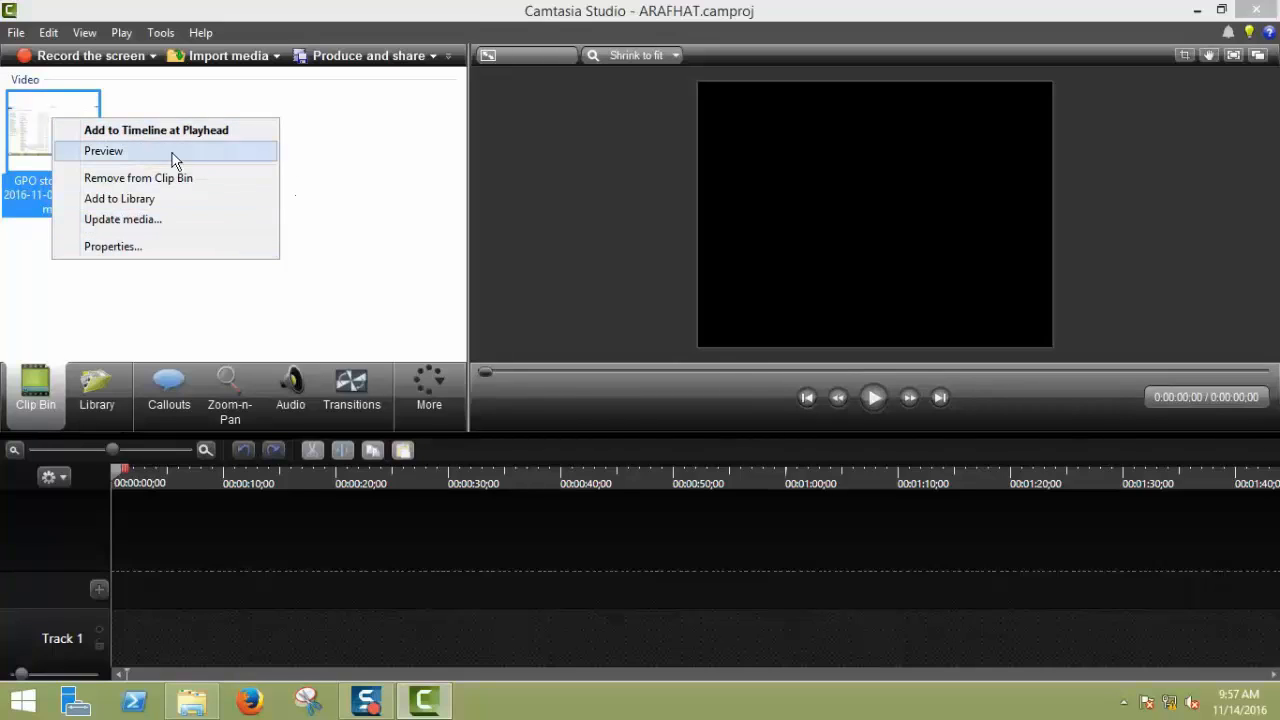
pyautogui.click(158, 130)
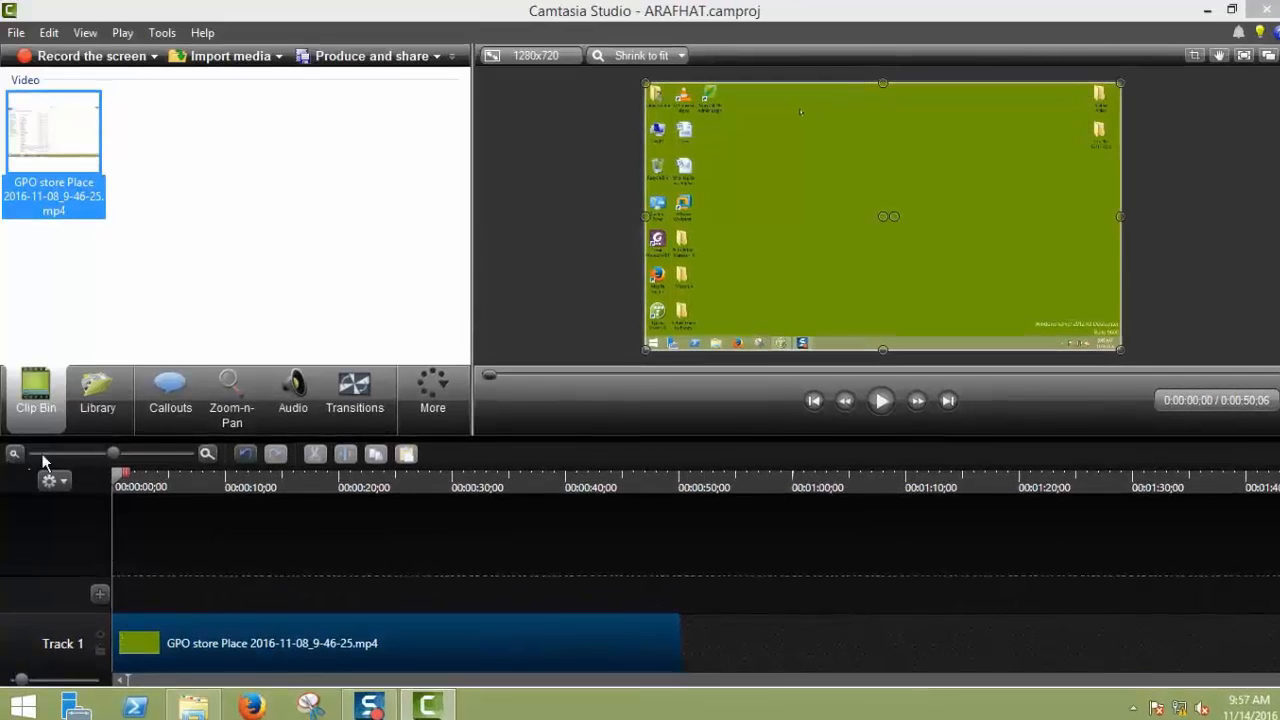
# - Try the timeline zoom and track height adjustments, ending with the whole clip in view at the original track height
pyautogui.click(128, 454)
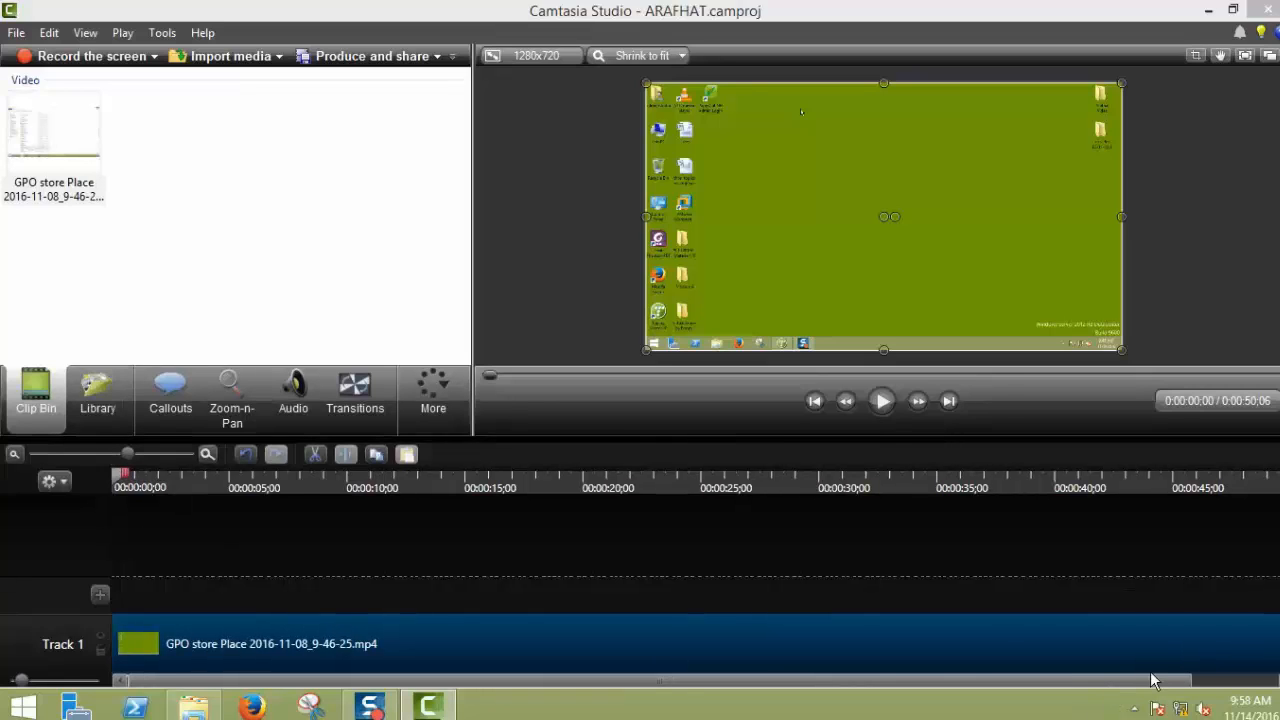
pyautogui.moveTo(1152, 680); pyautogui.dragTo(1222, 670)
pyautogui.moveTo(1080, 688); pyautogui.dragTo(889, 675)
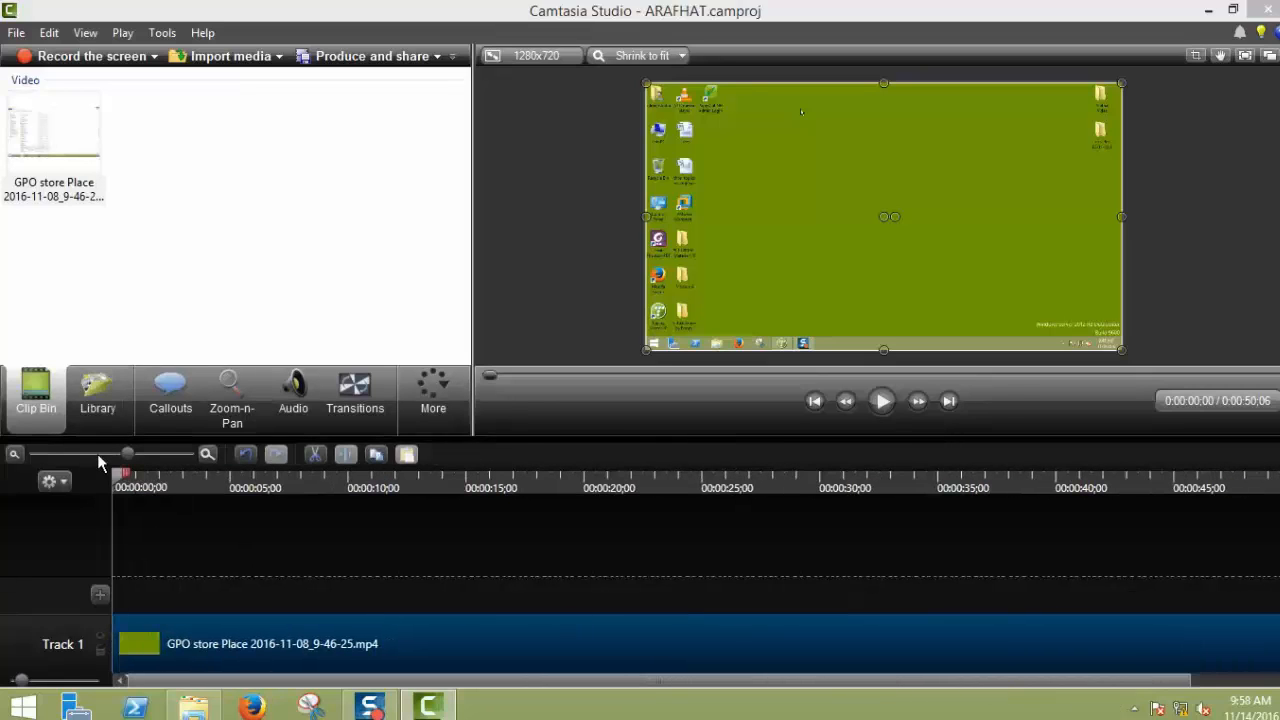
pyautogui.moveTo(121, 456); pyautogui.dragTo(115, 456)
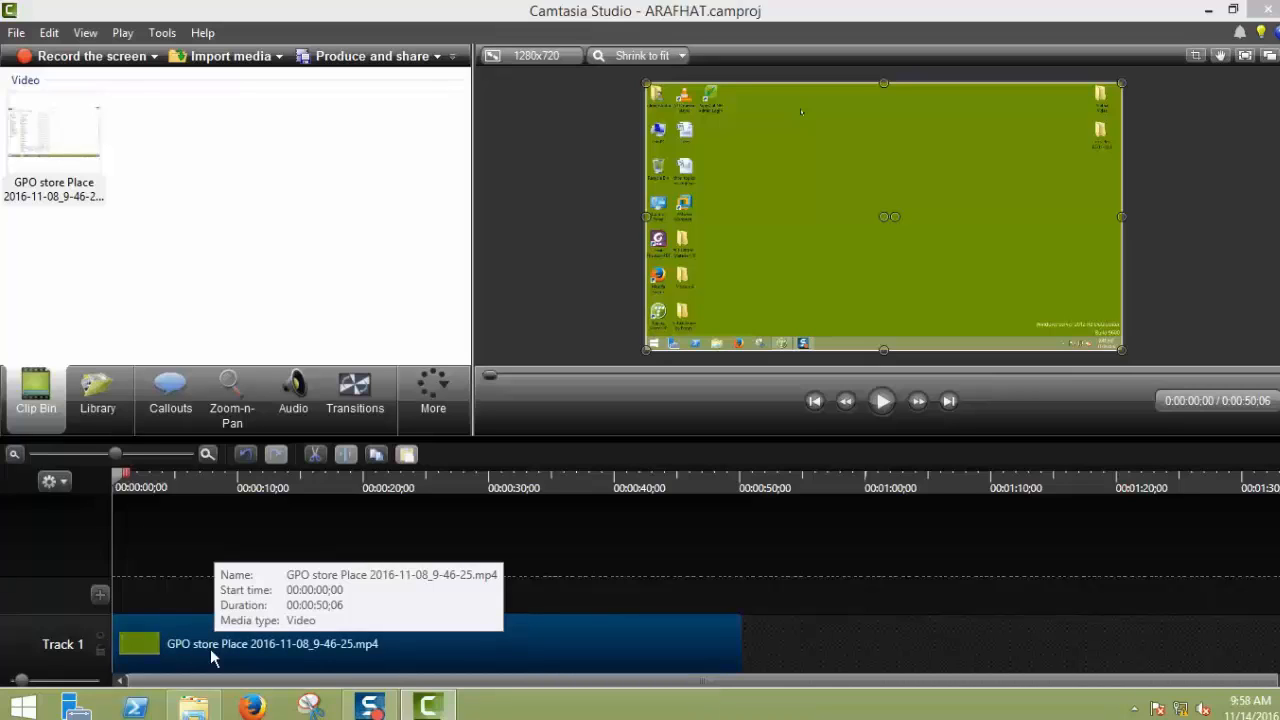
pyautogui.click(42, 681)
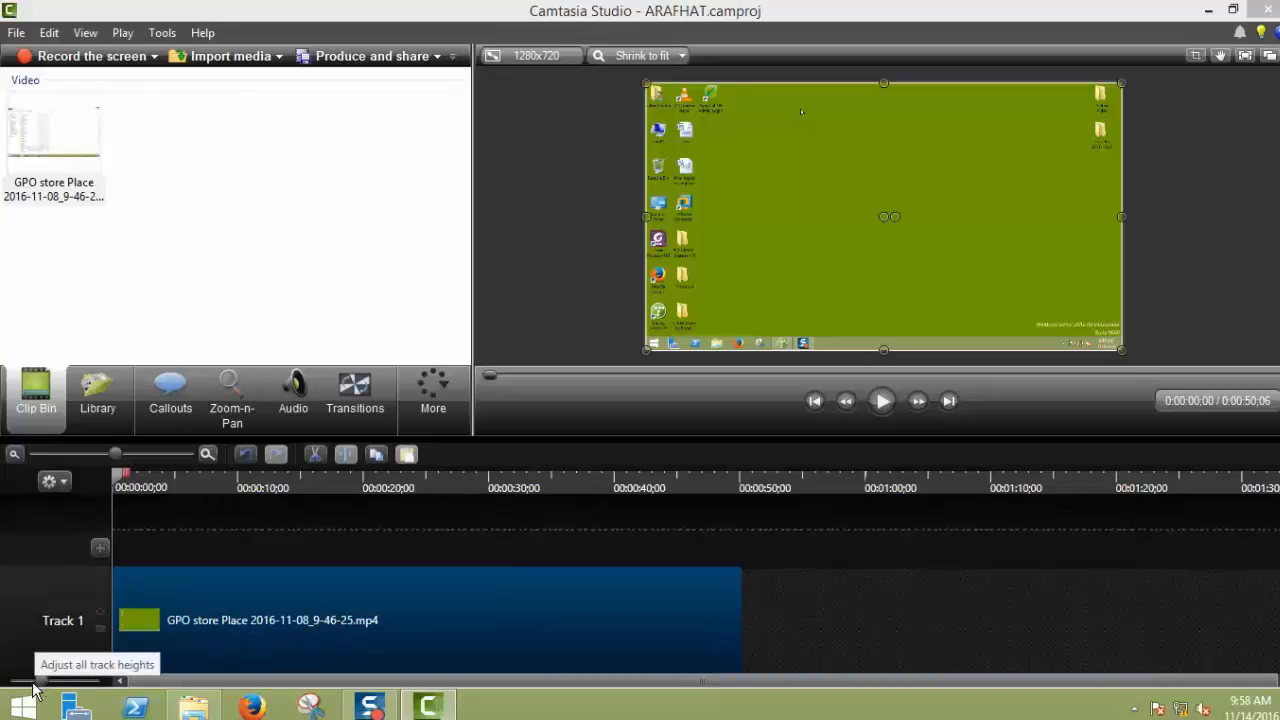
pyautogui.click(31, 681)
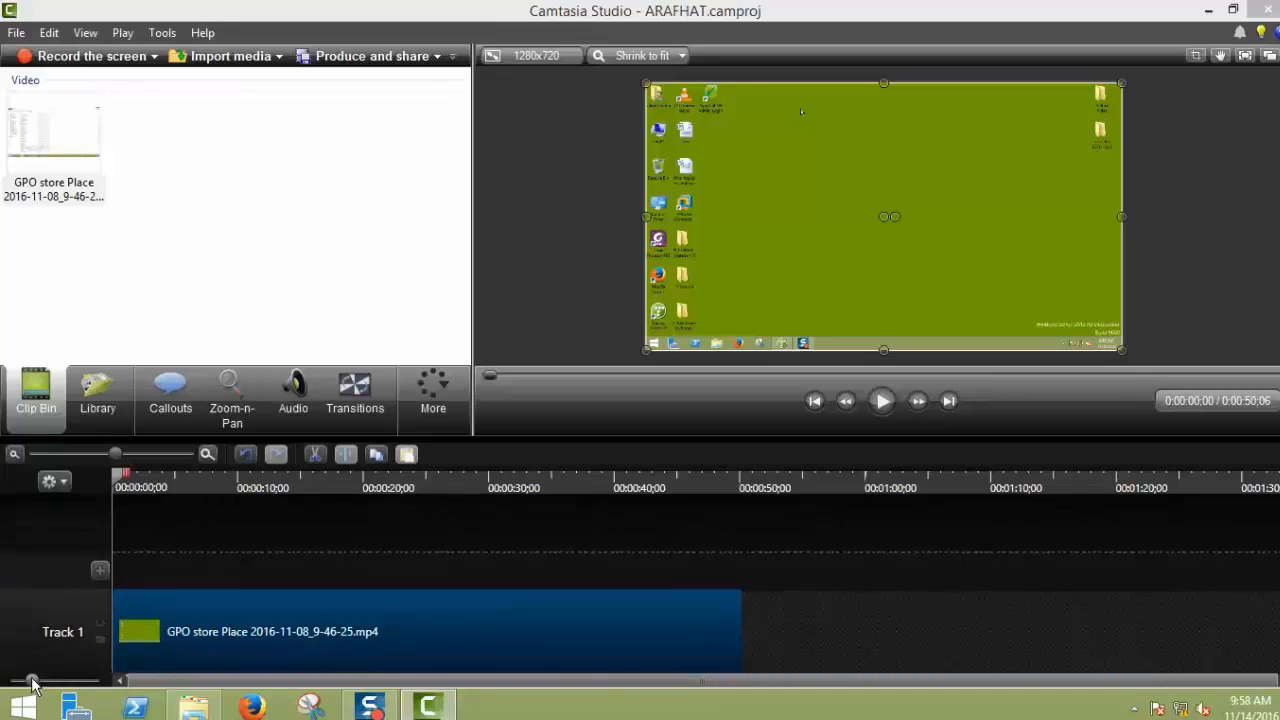
pyautogui.moveTo(31, 681); pyautogui.dragTo(21, 681)
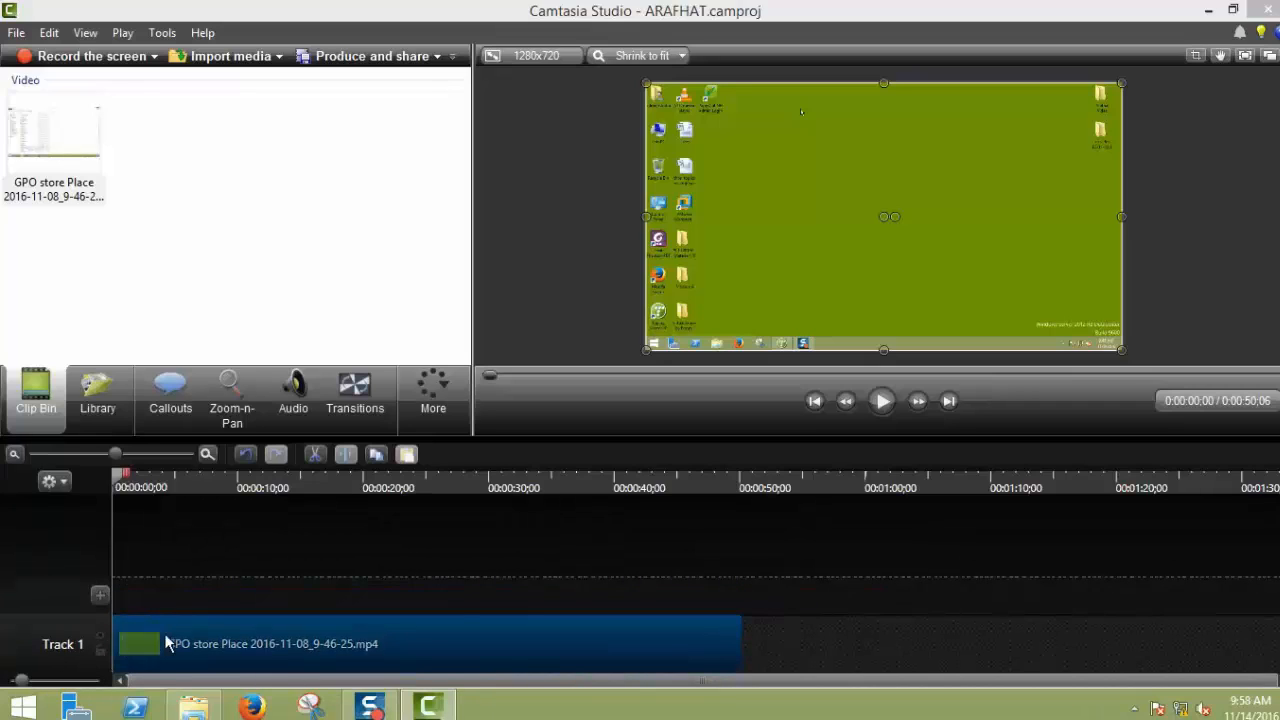
# - Select the clip on the canvas, scale it down, and stretch it back to fill the whole canvas
pyautogui.click(231, 593)
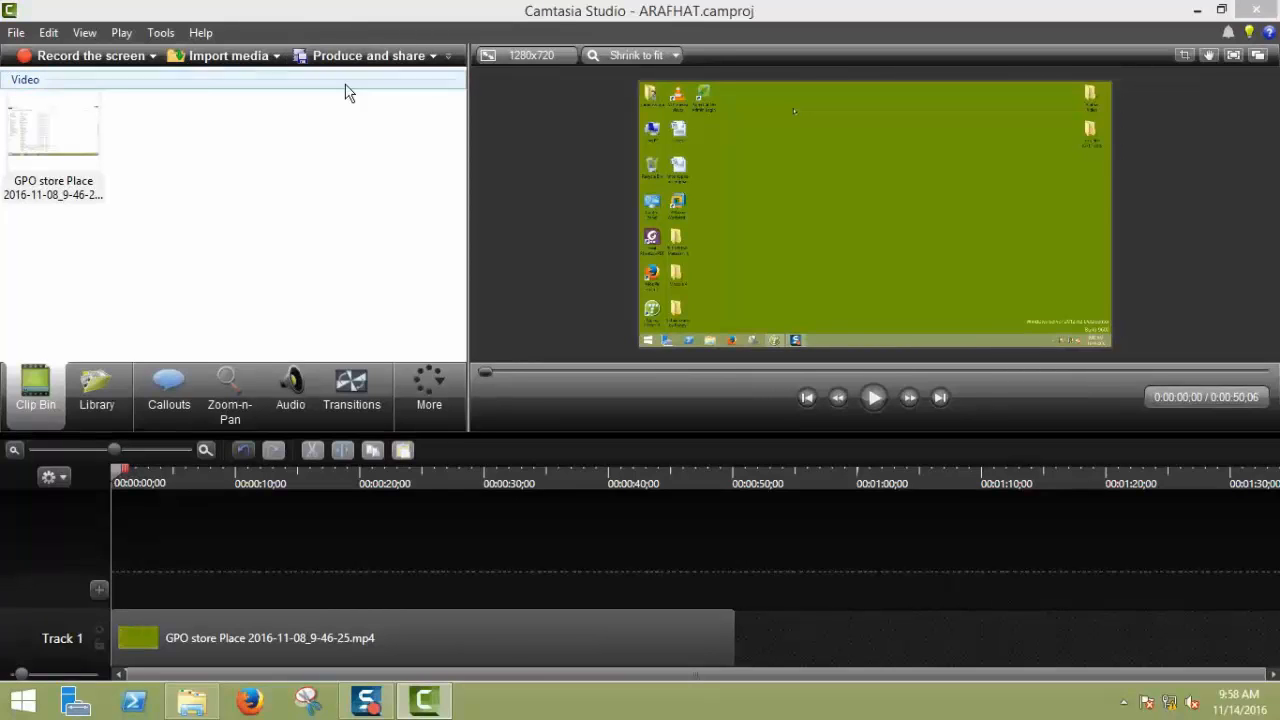
pyautogui.click(860, 199)
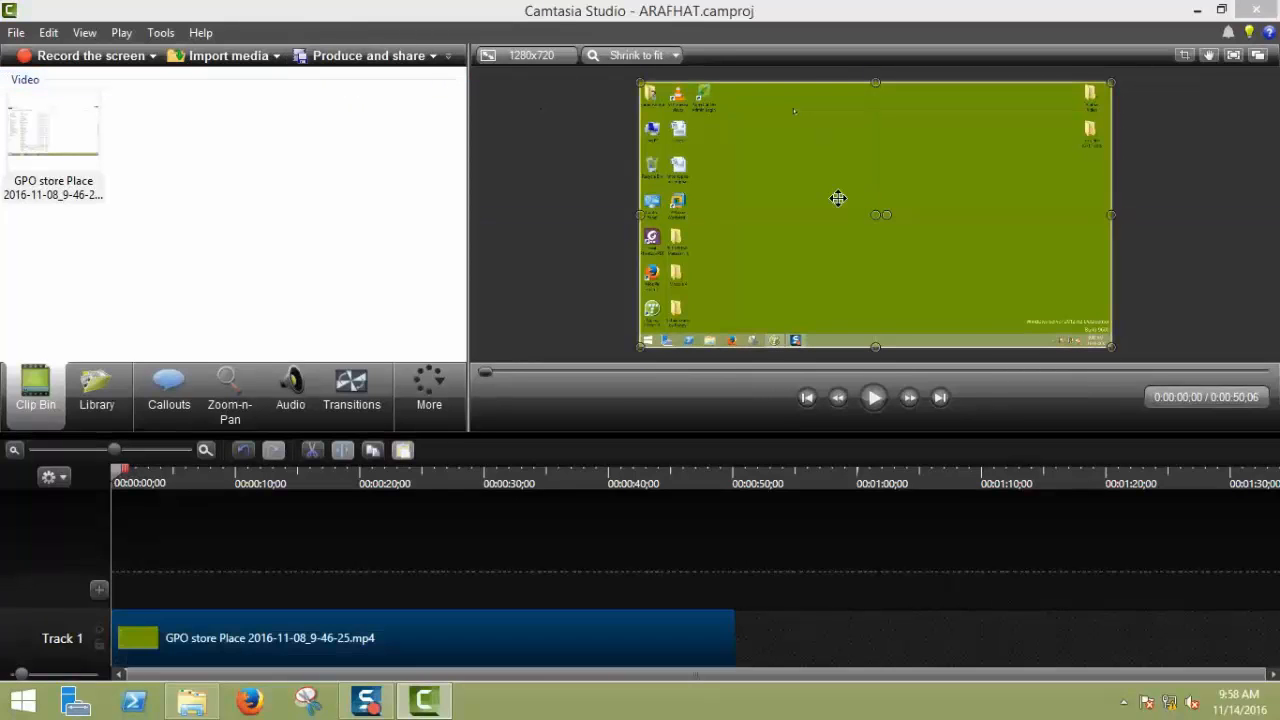
pyautogui.click(971, 233)
pyautogui.moveTo(640, 80); pyautogui.dragTo(665, 126)
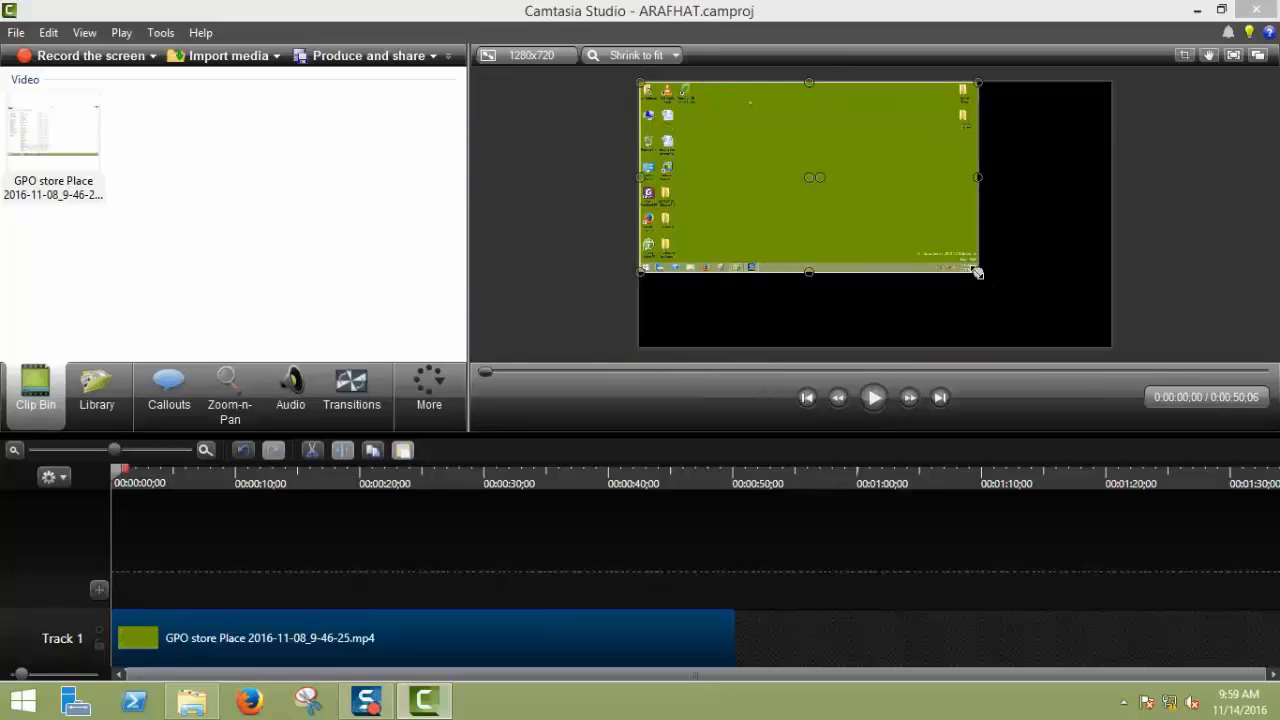
pyautogui.moveTo(1013, 281); pyautogui.dragTo(1094, 336)
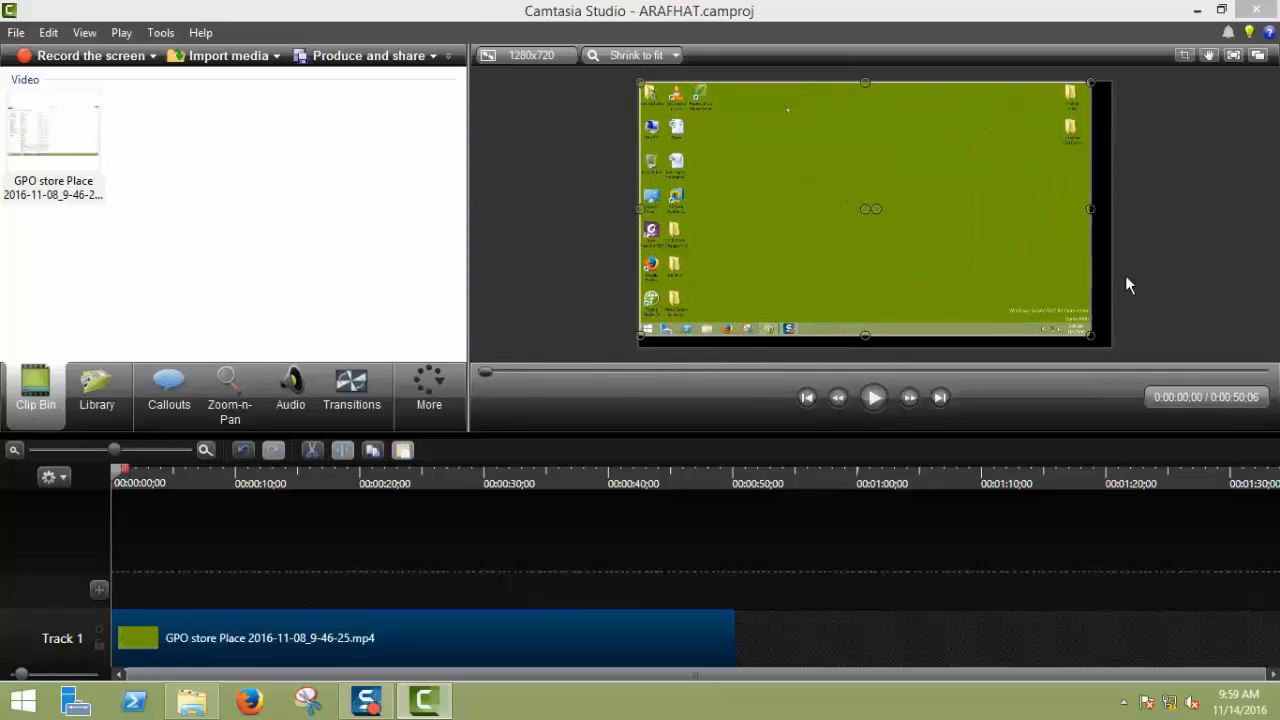
pyautogui.moveTo(1092, 209); pyautogui.dragTo(1111, 209)
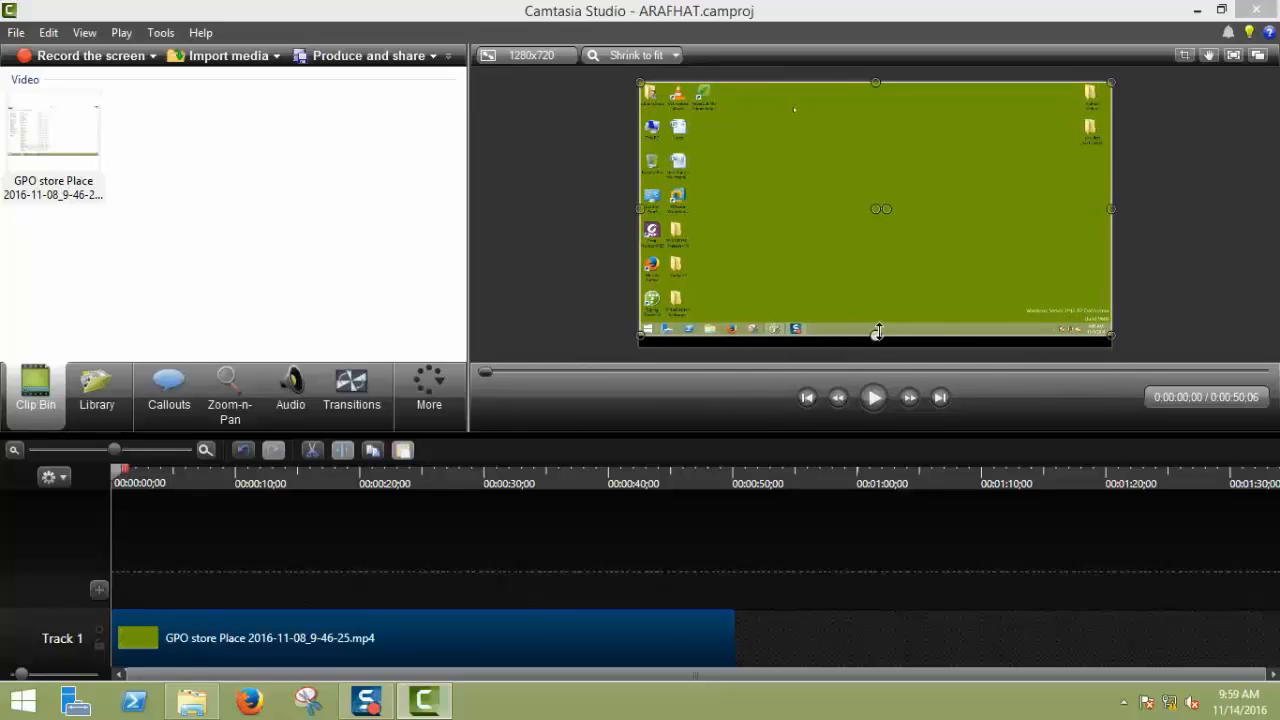
pyautogui.moveTo(875, 336); pyautogui.dragTo(875, 347)
pyautogui.click(816, 248)
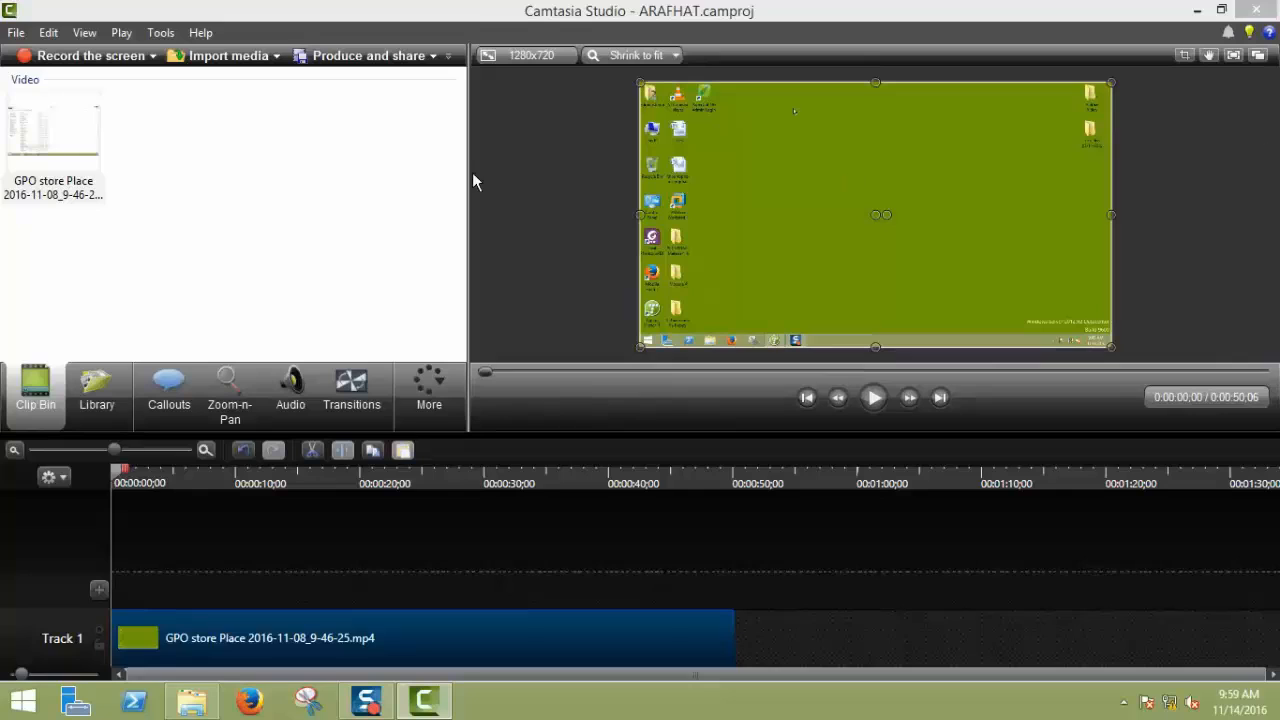
# - View the video's editing dimensions and background color settings, and close them without changes
pyautogui.click(484, 58)
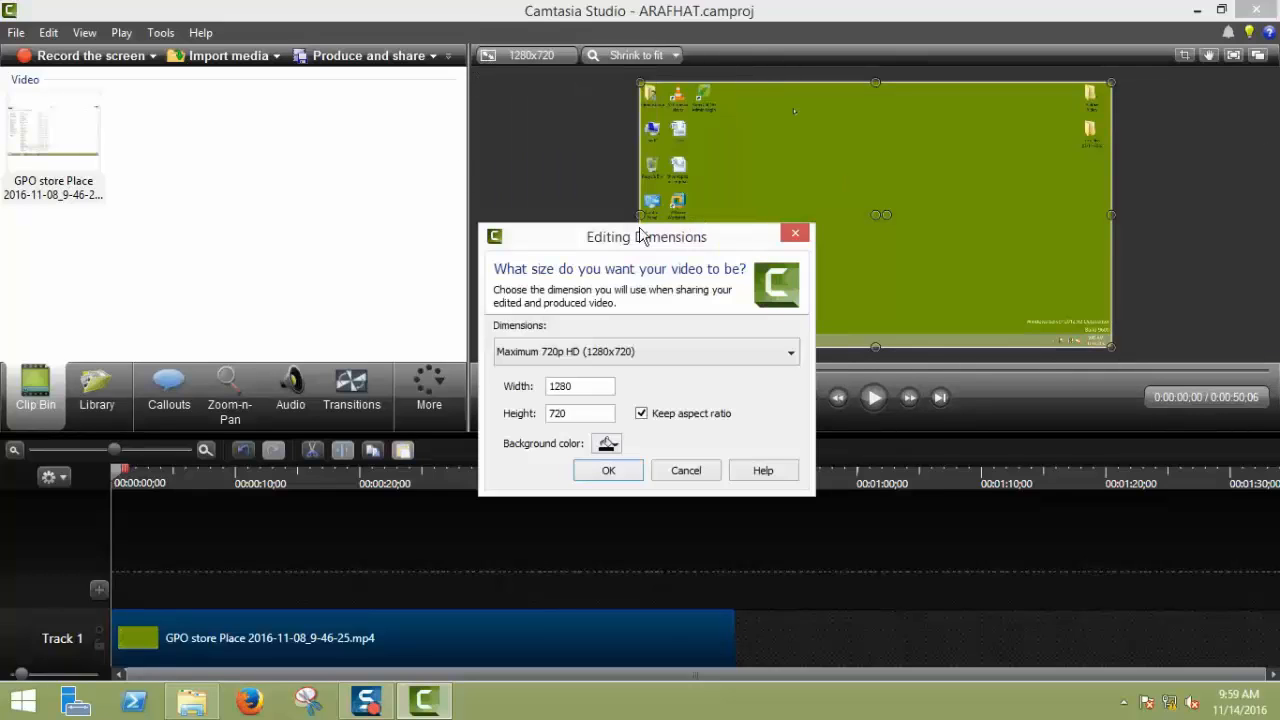
pyautogui.moveTo(589, 238); pyautogui.dragTo(592, 181)
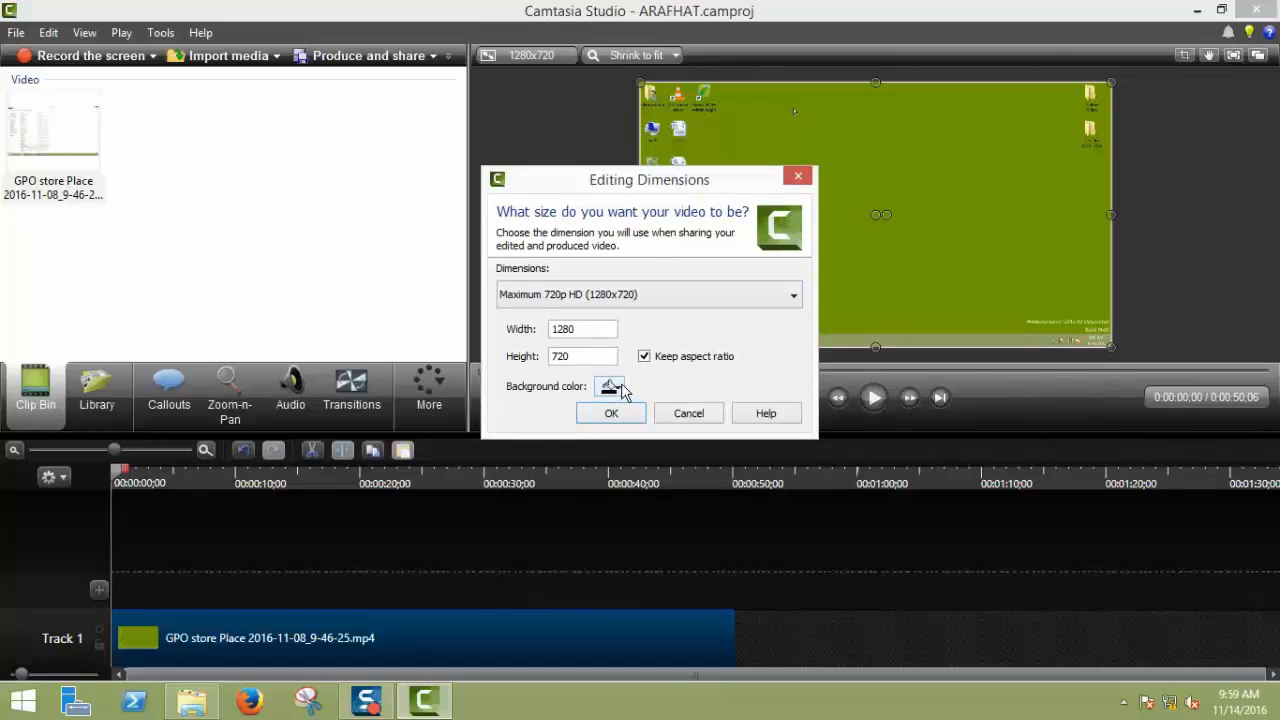
pyautogui.click(720, 107)
pyautogui.click(797, 179)
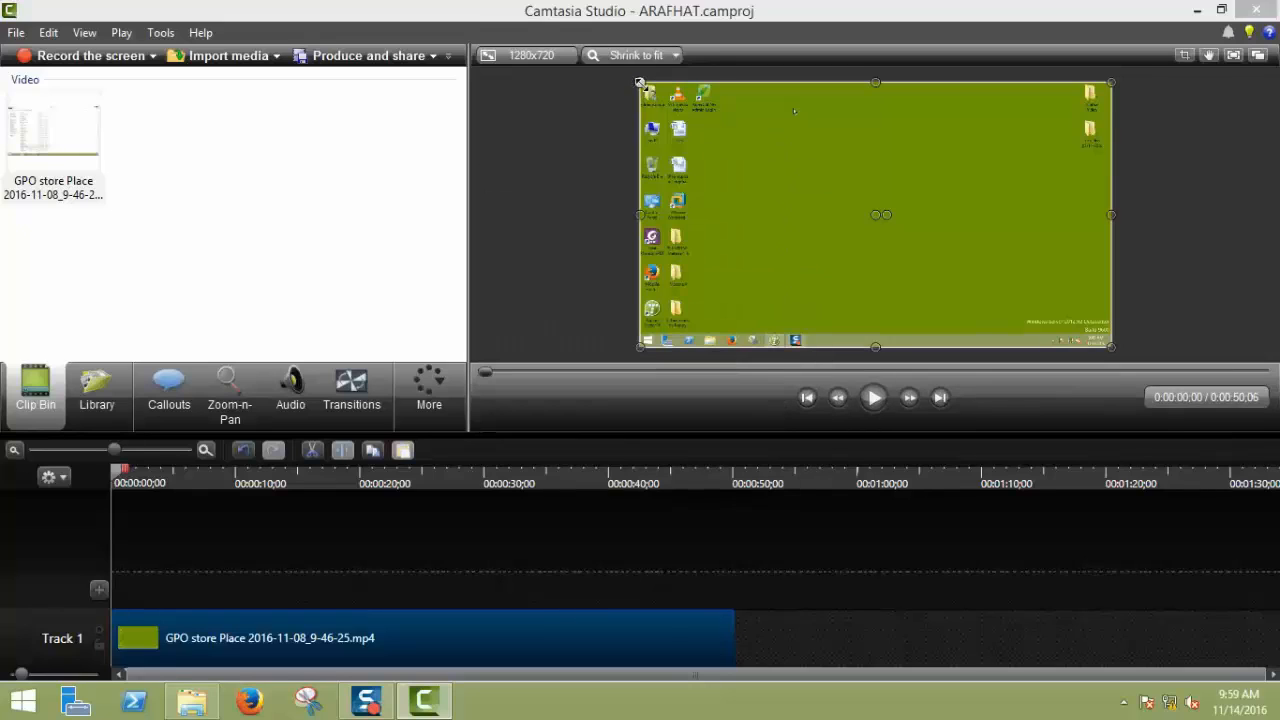
# - Shrink the clip from its upper-left corner and set the canvas background color to red
pyautogui.moveTo(640, 82); pyautogui.dragTo(670, 104)
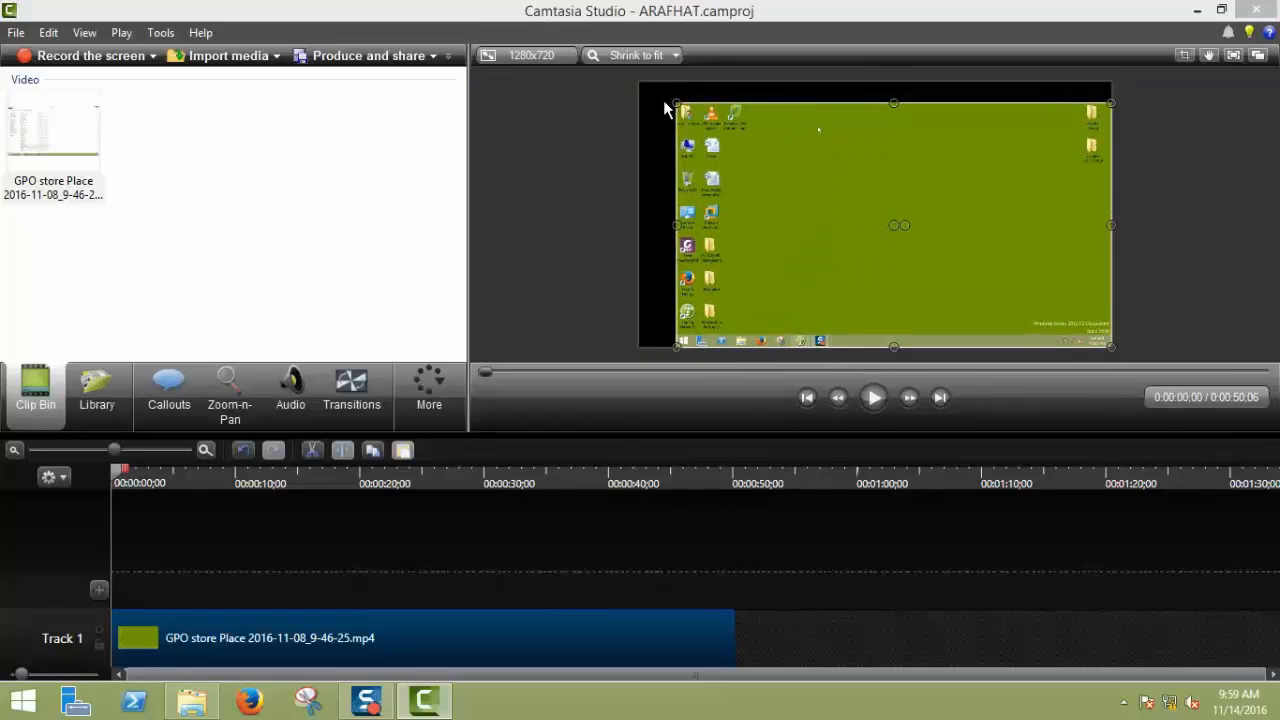
pyautogui.click(540, 55)
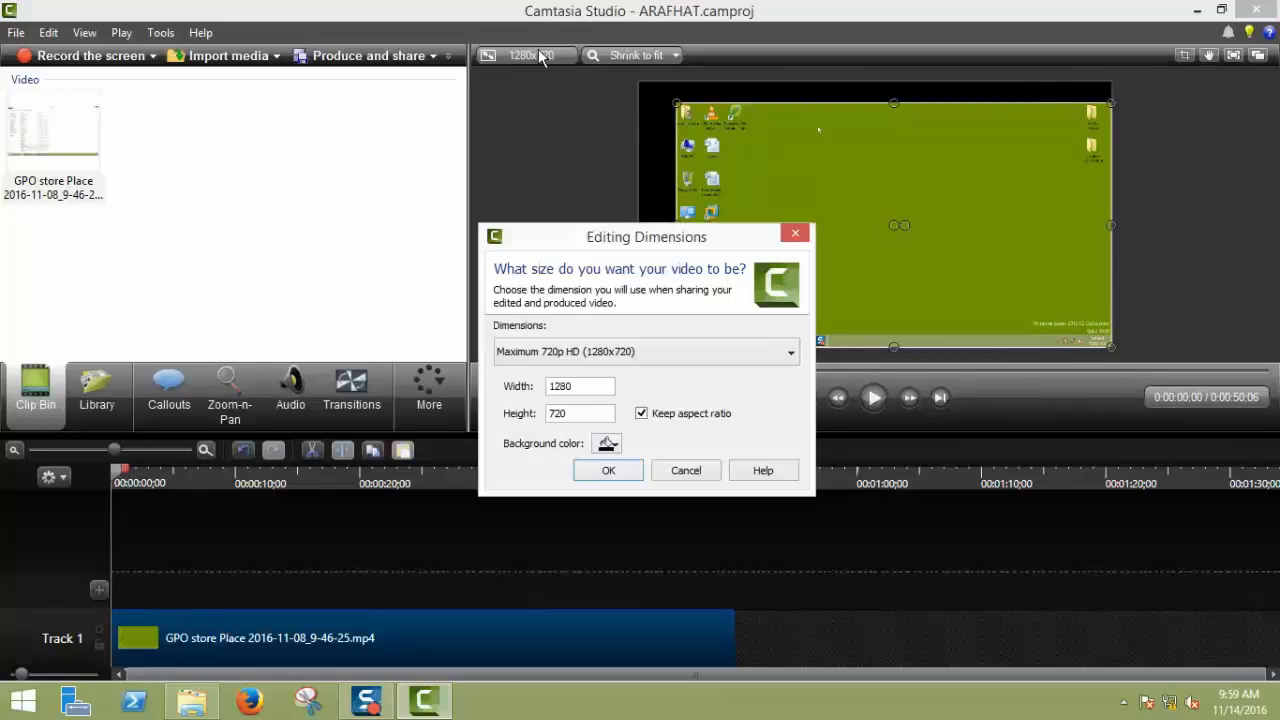
pyautogui.click(614, 446)
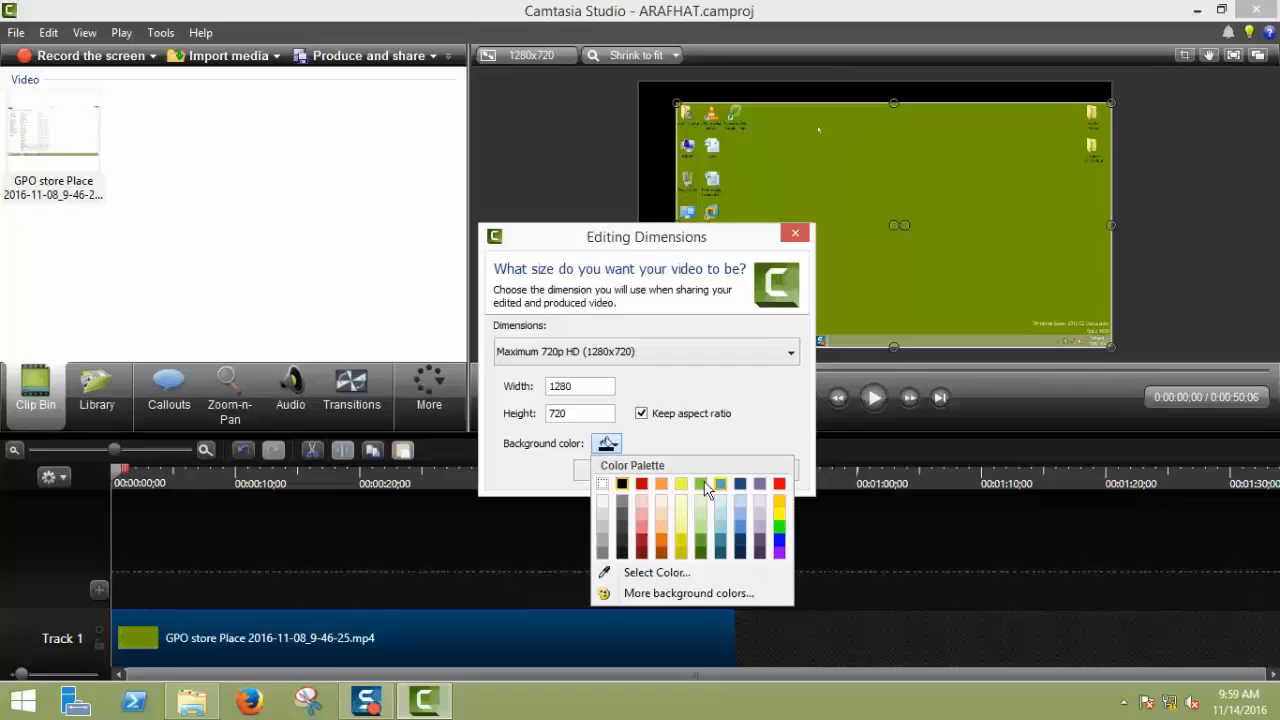
pyautogui.click(642, 485)
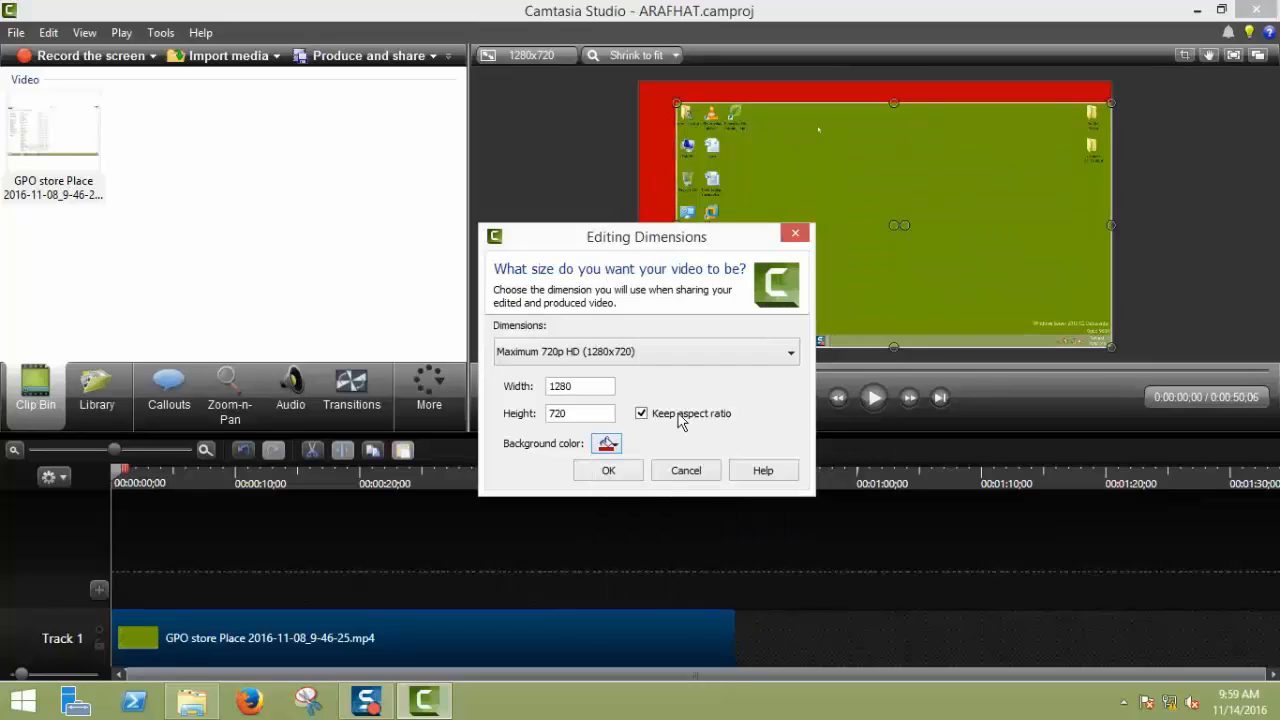
# - Try the 1080p HD (1920x1080) preset for the video dimensions and switch the dimensions to Custom
pyautogui.click(790, 357)
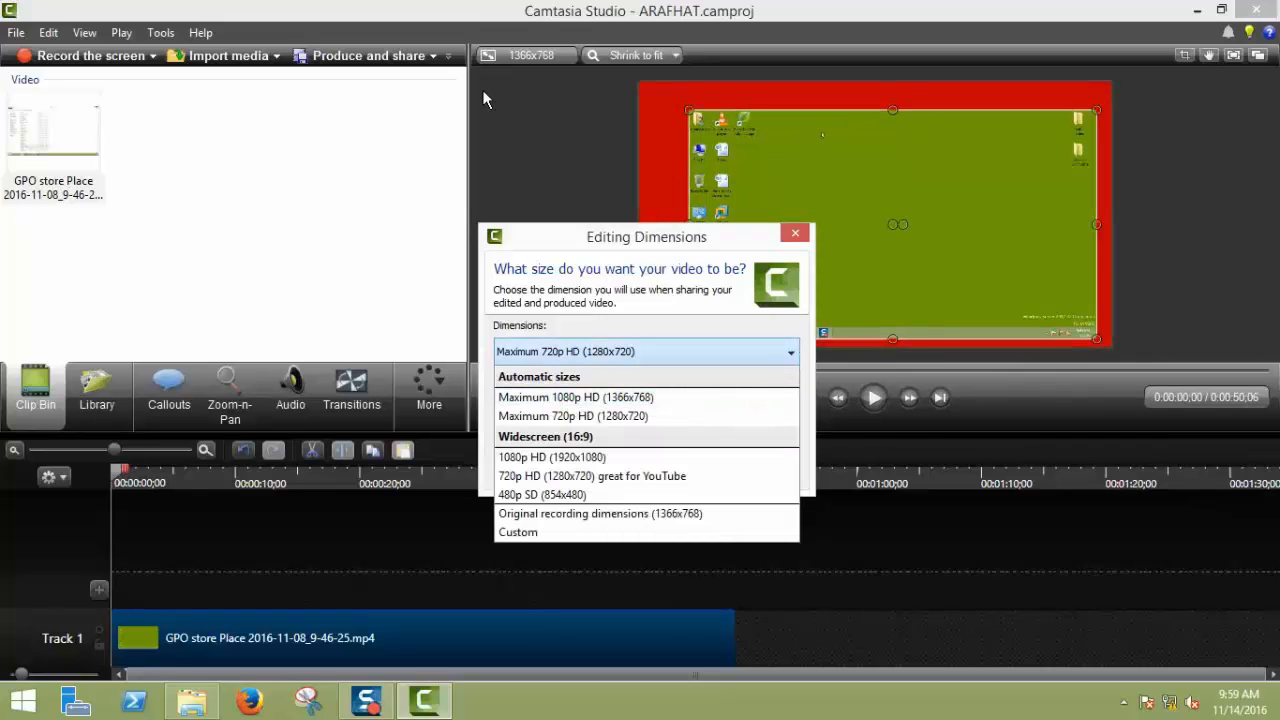
pyautogui.click(535, 465)
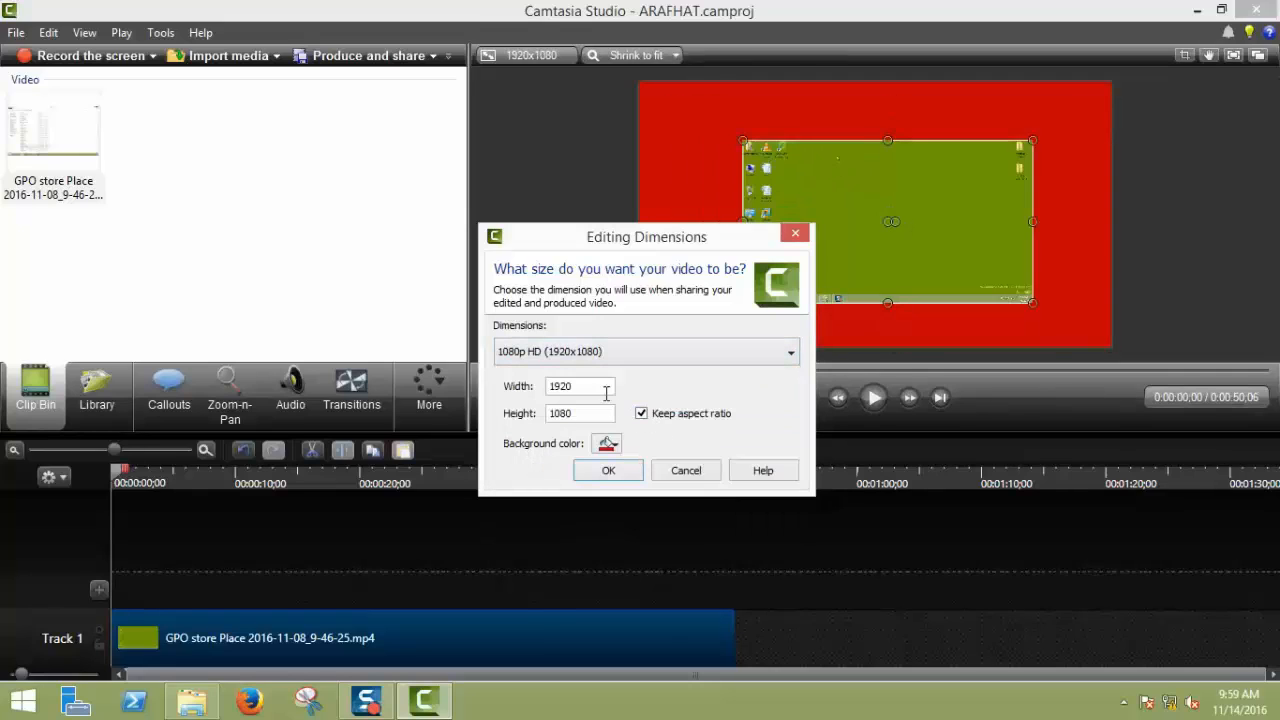
pyautogui.click(796, 356)
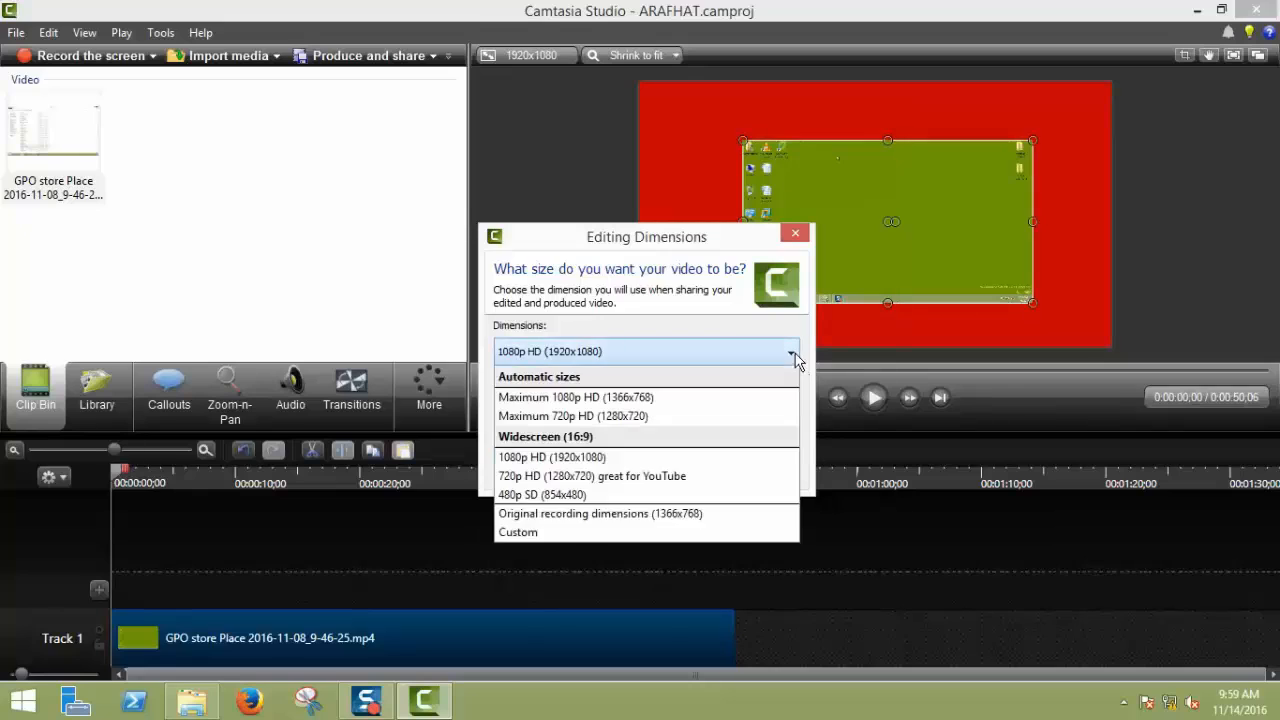
pyautogui.click(517, 533)
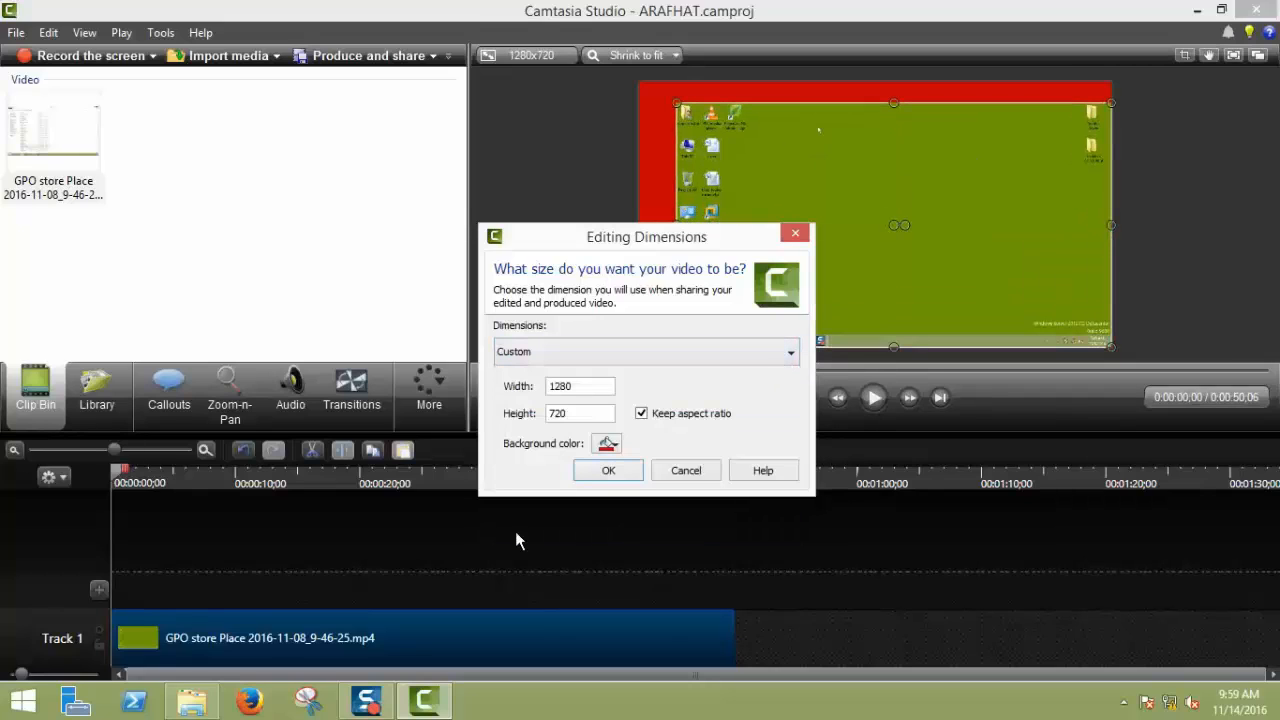
# - Unlock the aspect ratio and set the custom video size to width 2000 and height 1000
pyautogui.click(641, 413)
pyautogui.doubleClick(557, 388)
pyautogui.write('2000')
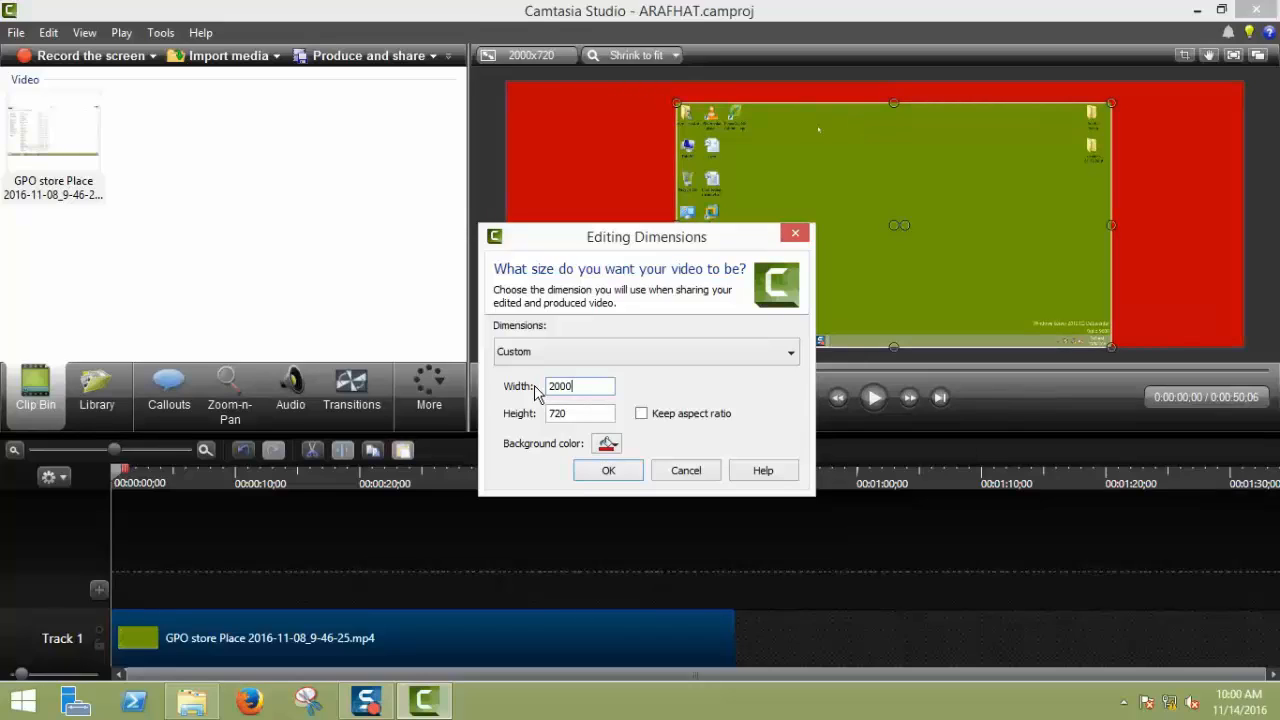
pyautogui.click(585, 413)
pyautogui.press('BackSpace')
pyautogui.press('BackSpace')
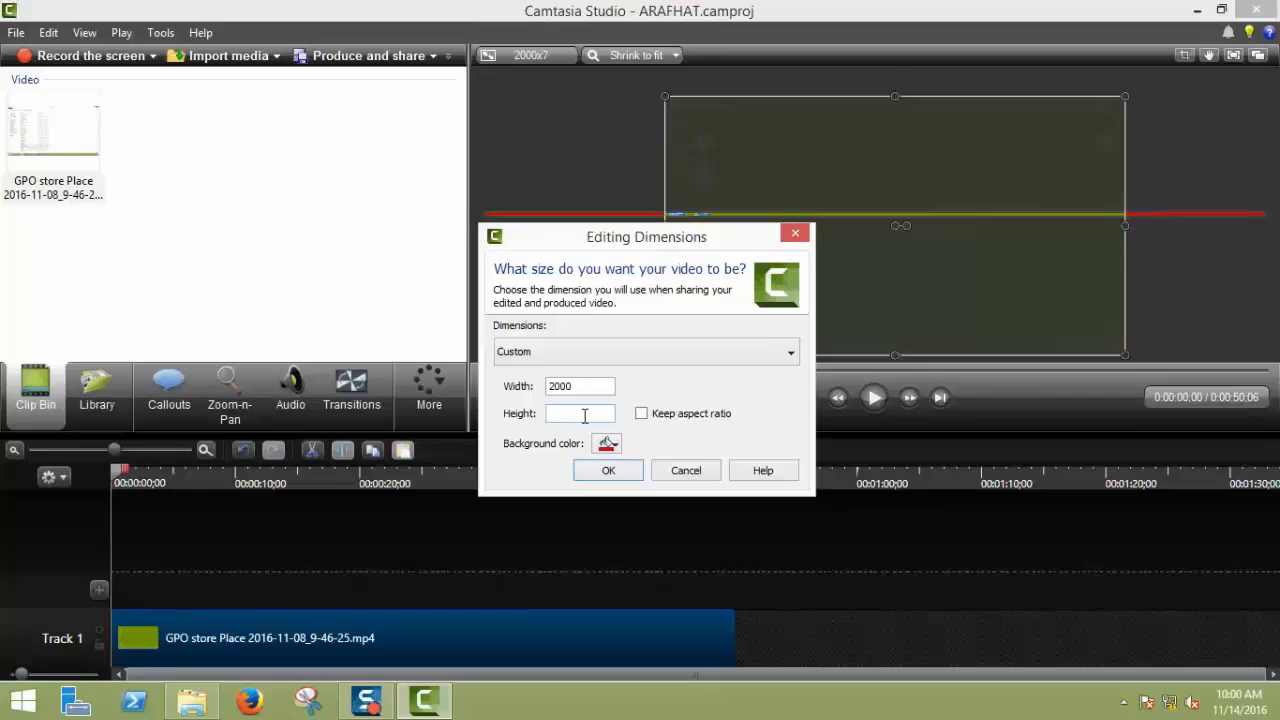
pyautogui.write('1000')
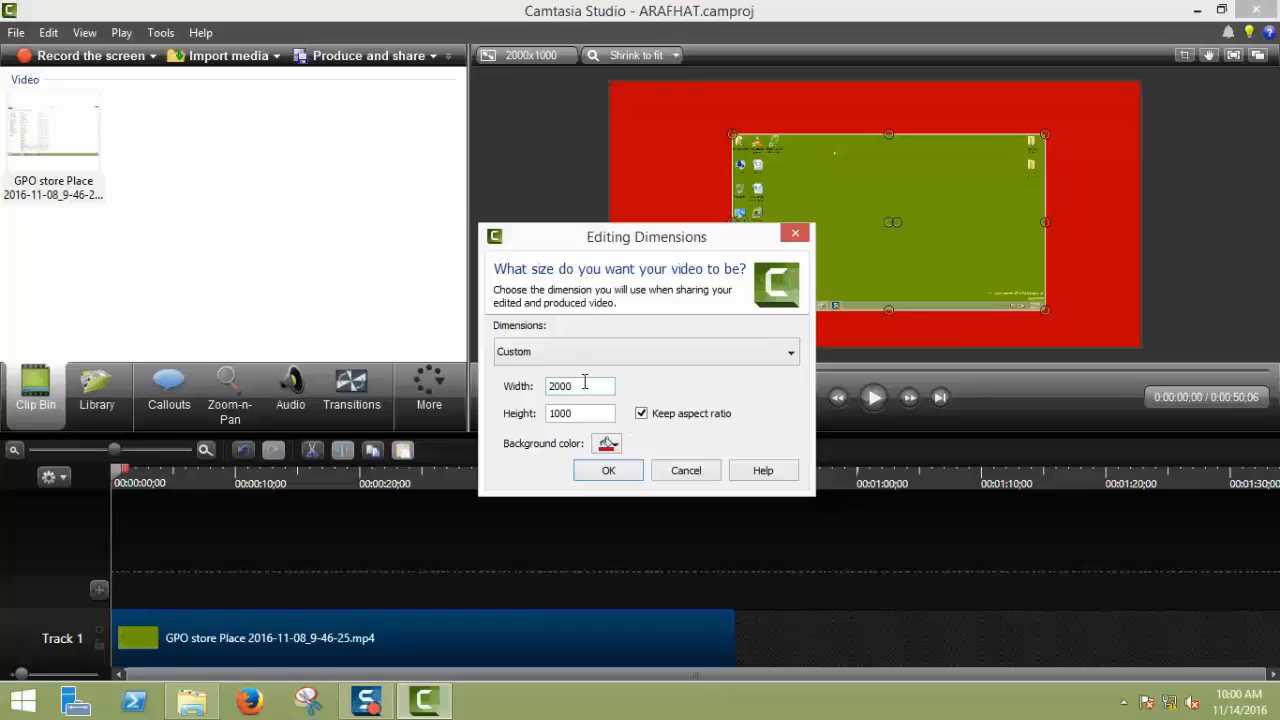
# - With the aspect ratio kept, clear the custom width down to its first digit and re-enter it as 2000
pyautogui.press('BackSpace')
pyautogui.press('BackSpace')
pyautogui.press('BackSpace')
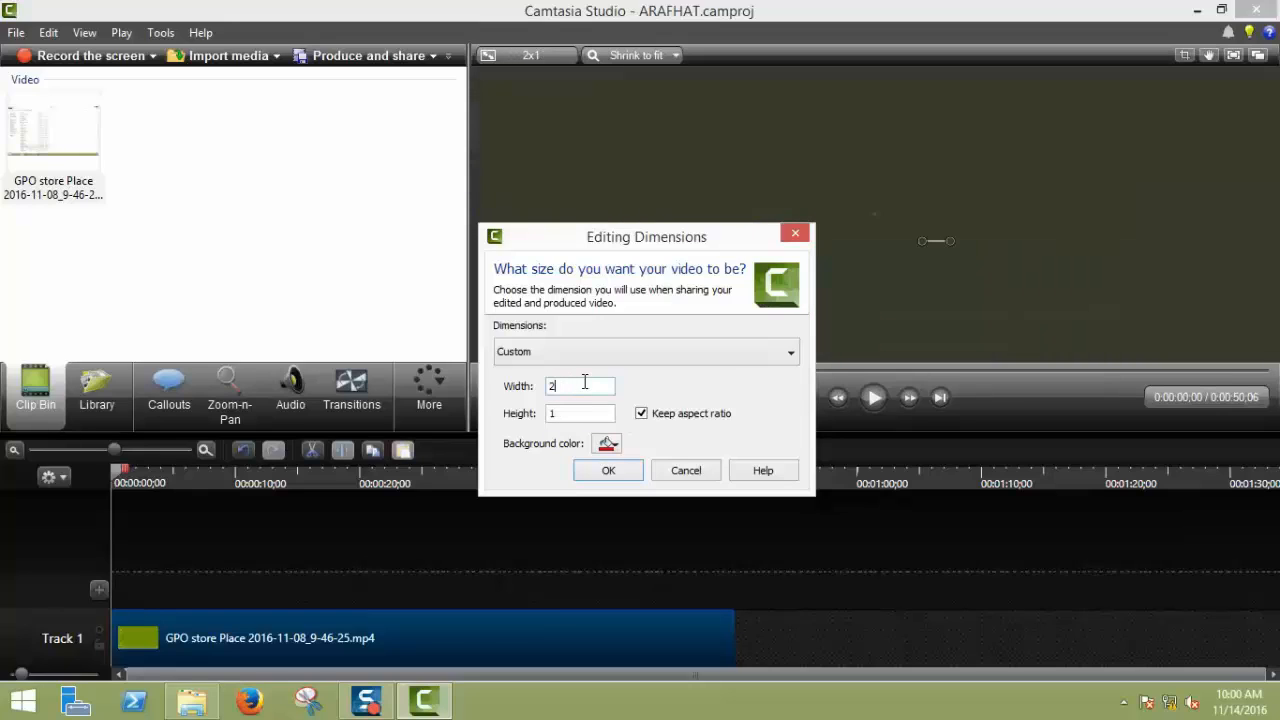
pyautogui.write('000')
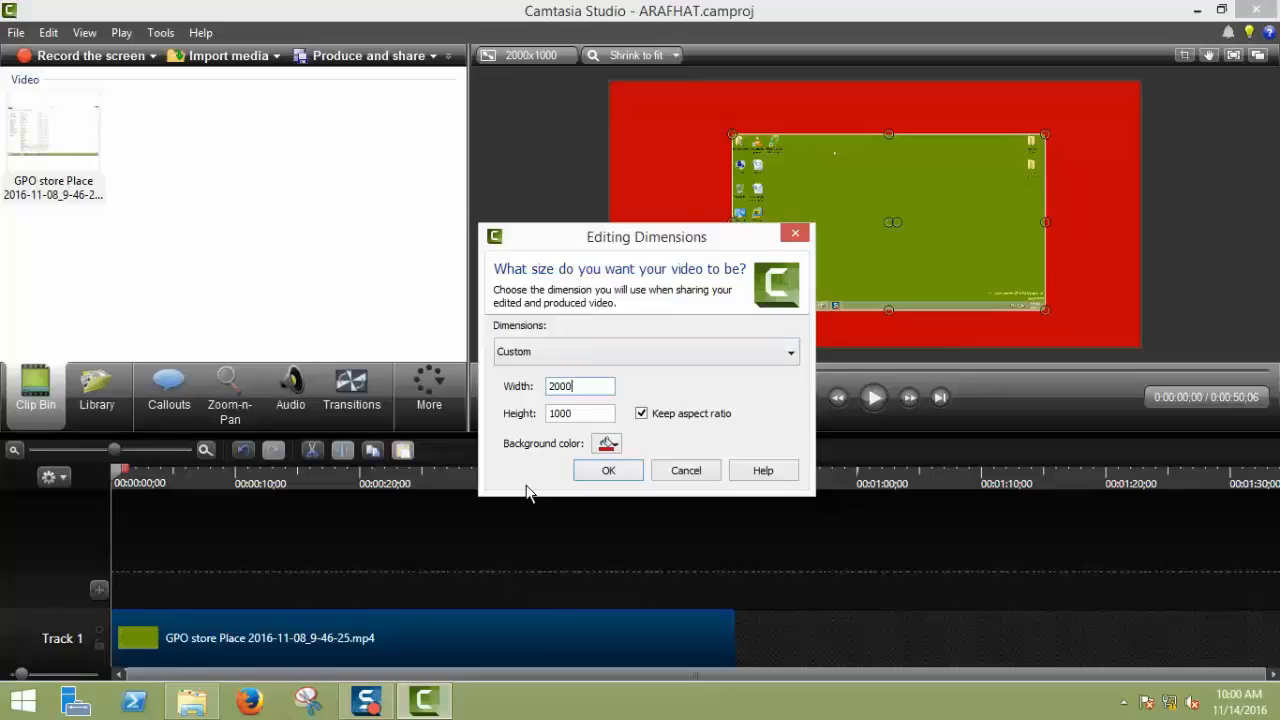
# - Choose the 720p HD (1280x720) preset as the video dimensions and apply it
pyautogui.click(791, 353)
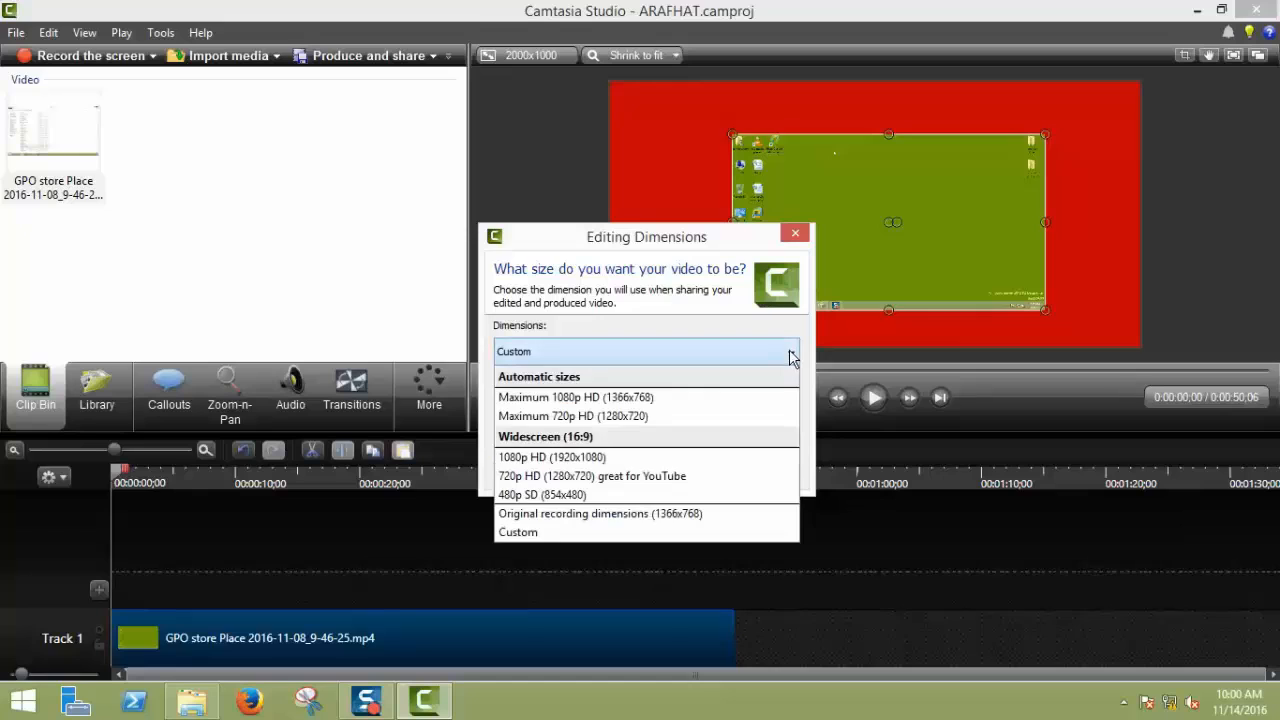
pyautogui.click(669, 479)
pyautogui.click(608, 472)
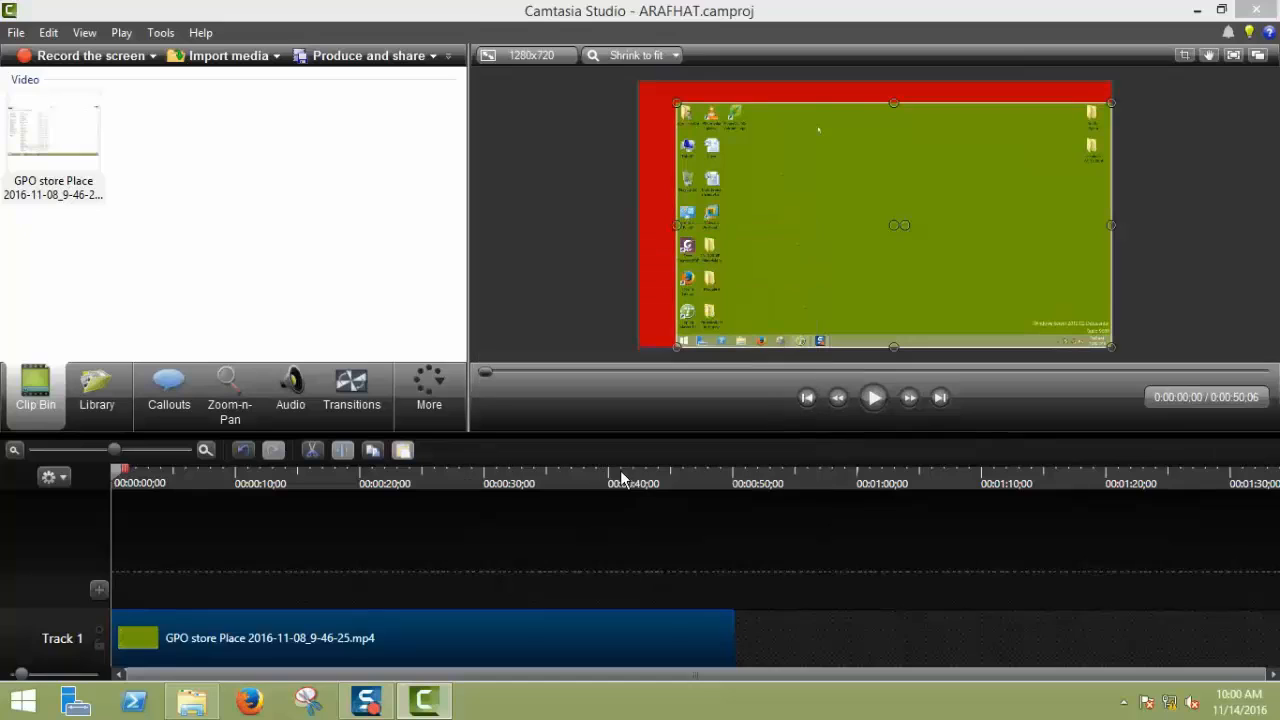
# - Move the clip to the canvas's upper-left corner and stretch its right and bottom edges to fill the whole canvas
pyautogui.moveTo(769, 134)
pyautogui.mouseDown()
pyautogui.moveTo(737, 120)
pyautogui.moveTo(760, 120)
pyautogui.mouseUp()
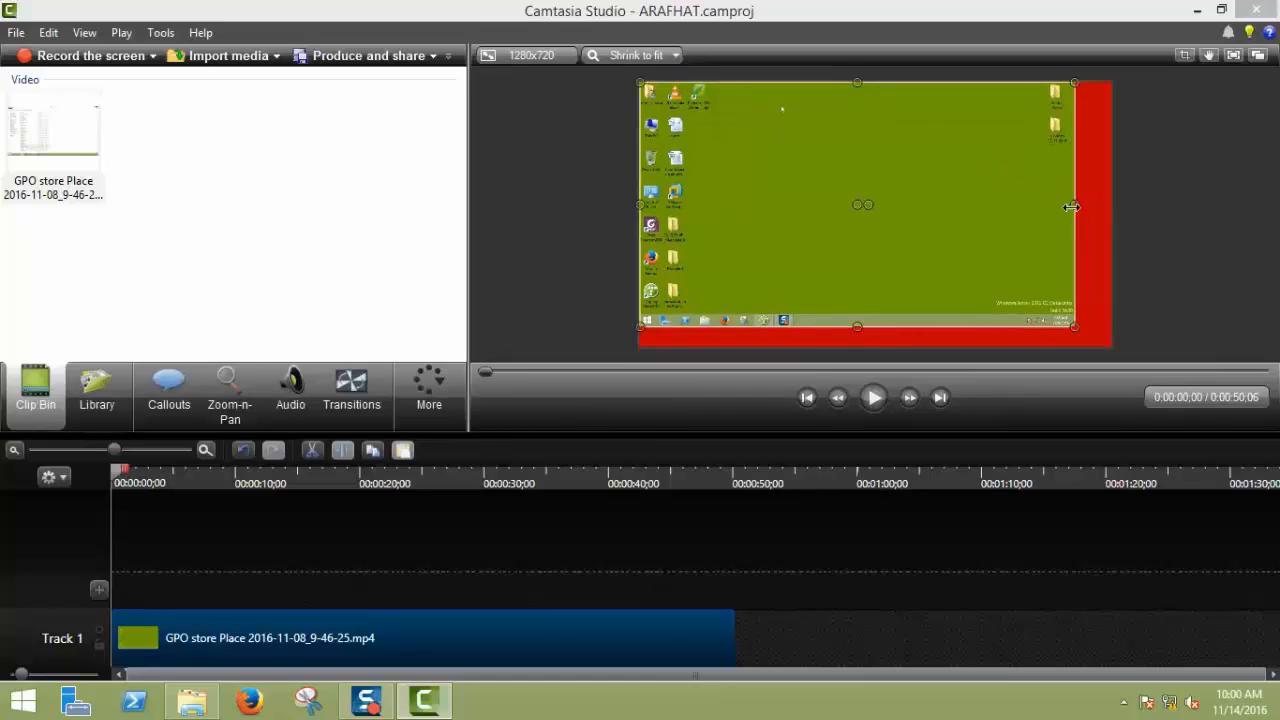
pyautogui.moveTo(1074, 206); pyautogui.dragTo(1108, 205)
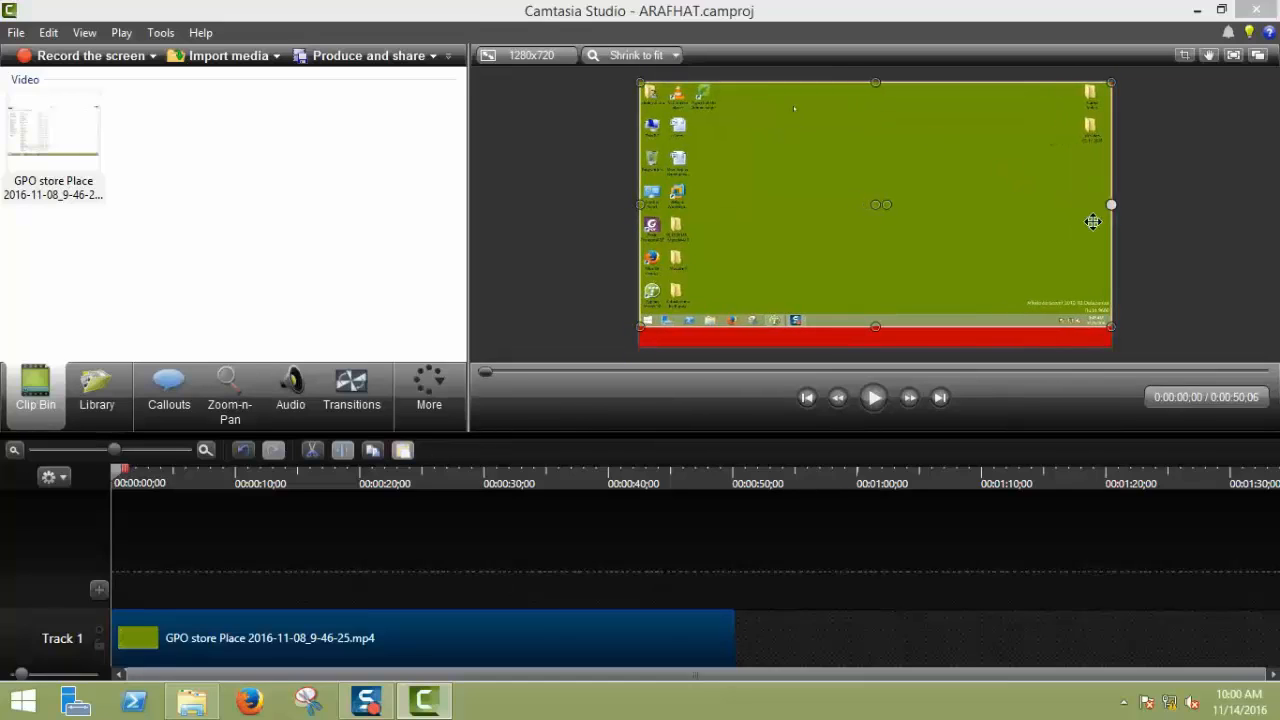
pyautogui.moveTo(876, 326); pyautogui.dragTo(877, 349)
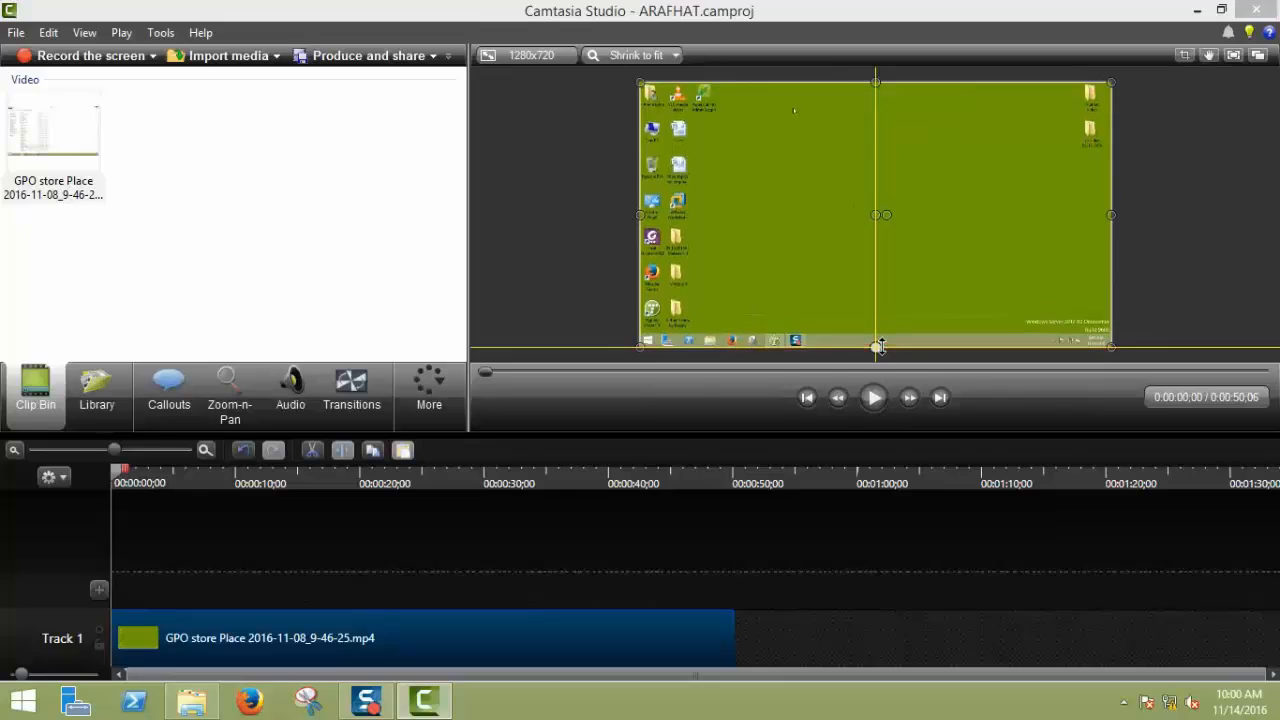
pyautogui.moveTo(820, 256); pyautogui.dragTo(815, 256)
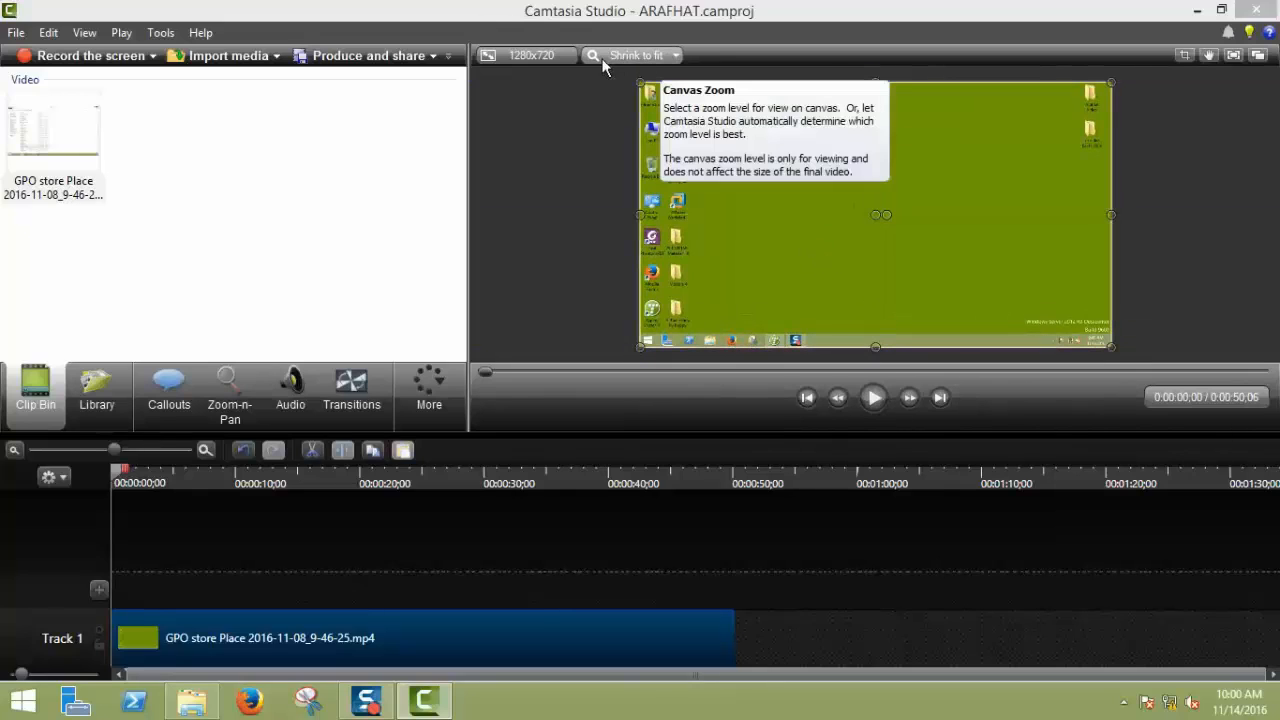
# - View the editing dimensions settings again and close them without changes
pyautogui.click(527, 58)
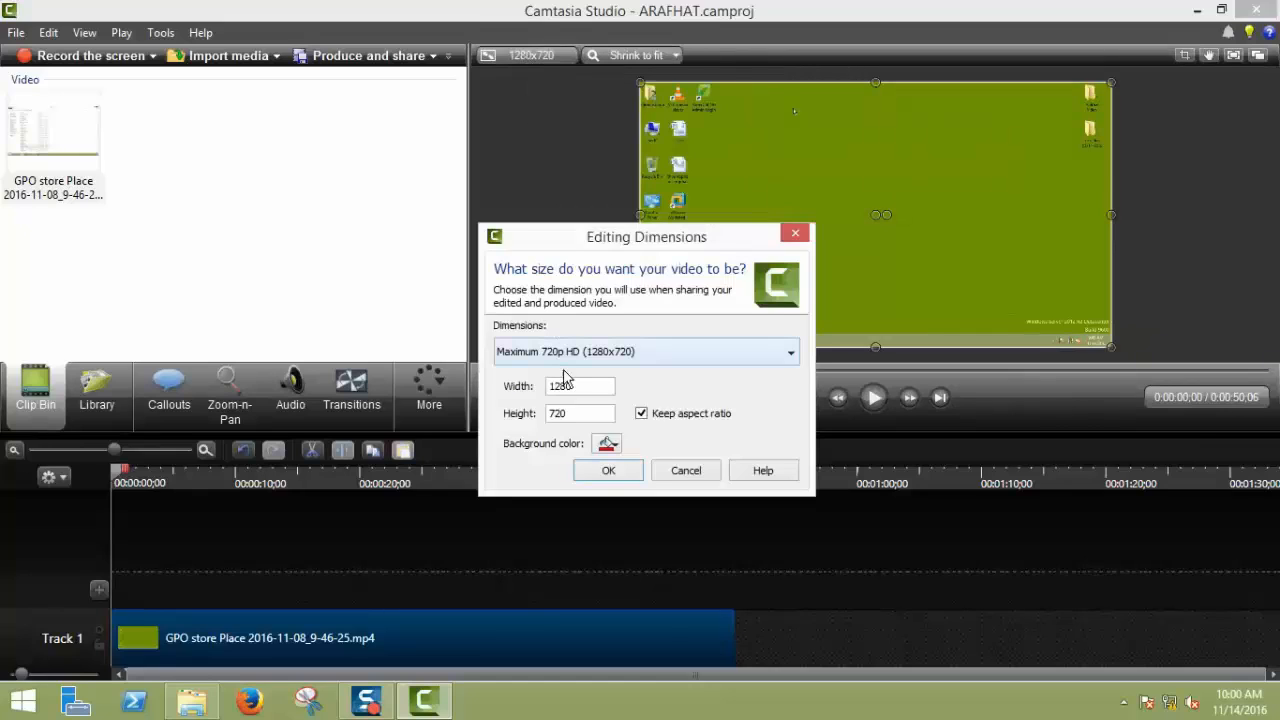
pyautogui.click(791, 235)
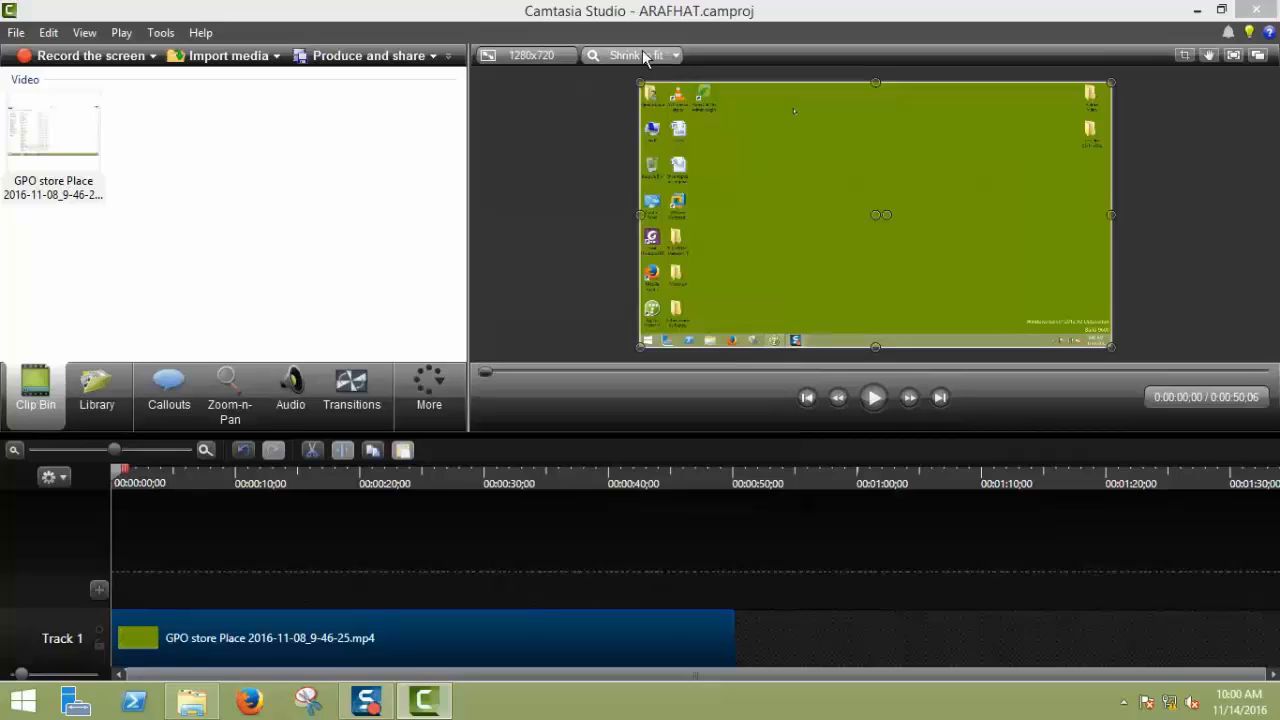
# - Try canvas zoom levels of 100%, 50% and 25%, and leave the canvas zoom at 50%
pyautogui.click(676, 57)
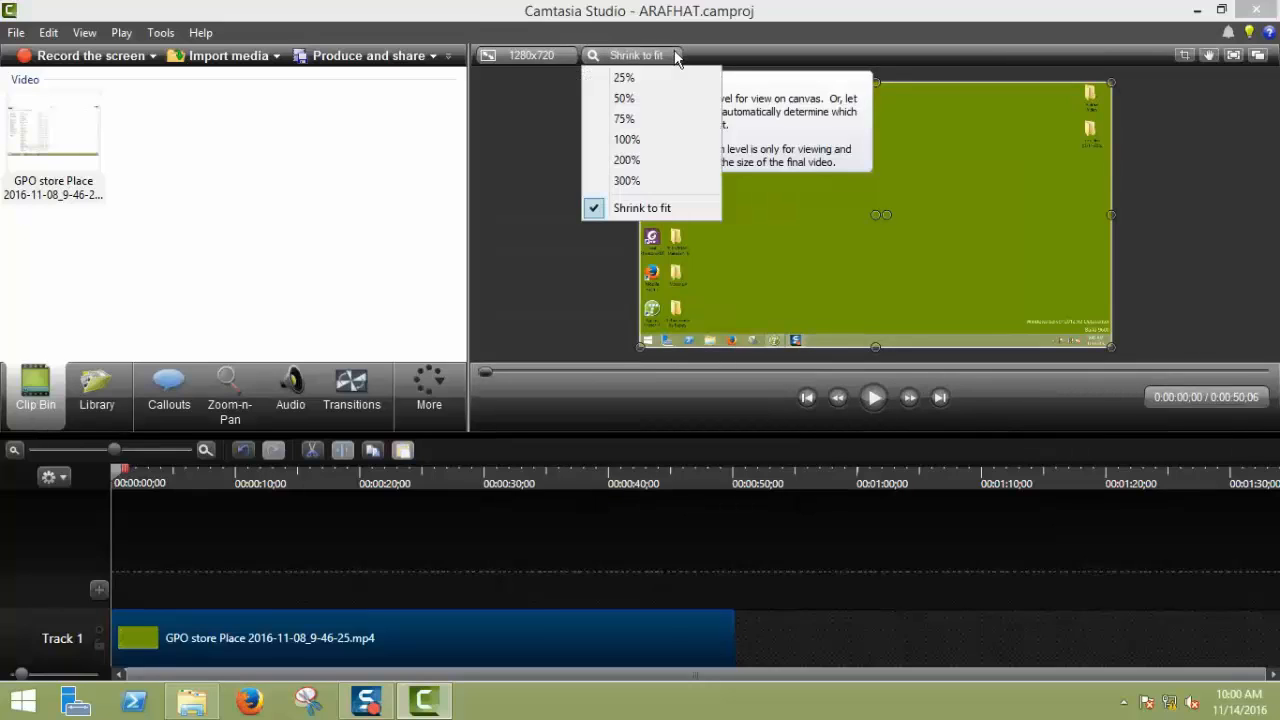
pyautogui.click(622, 139)
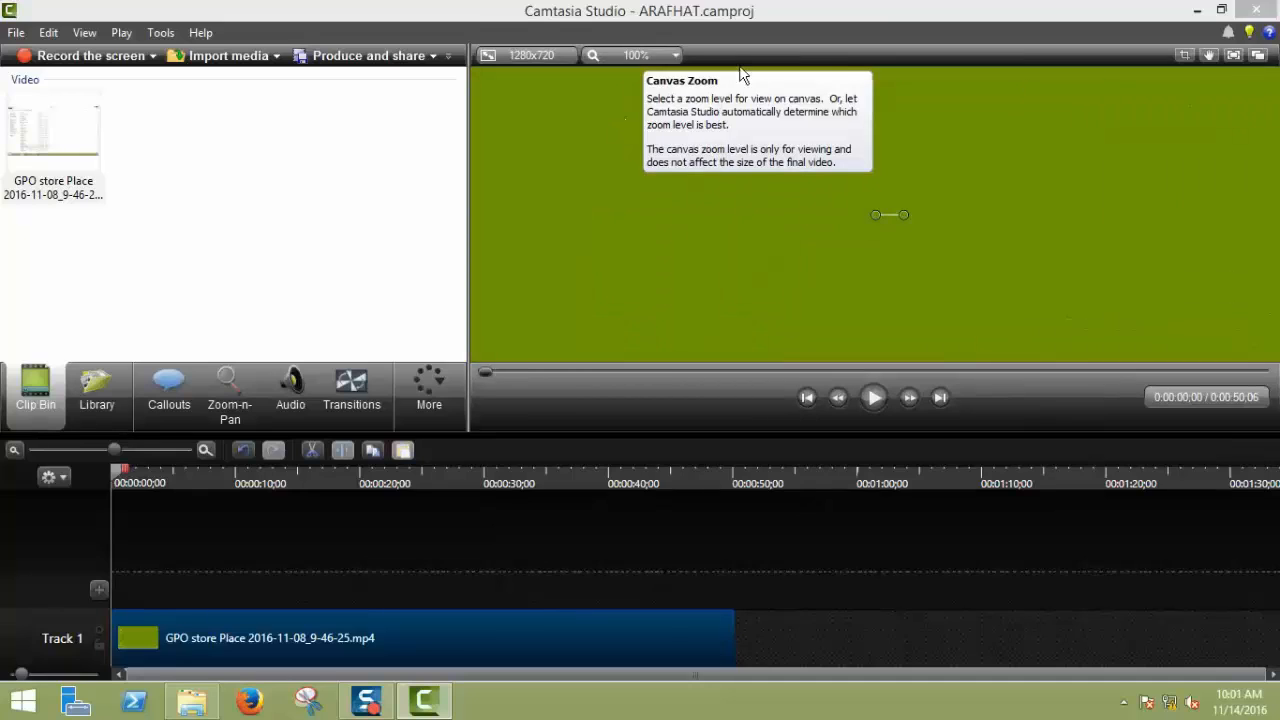
pyautogui.click(676, 56)
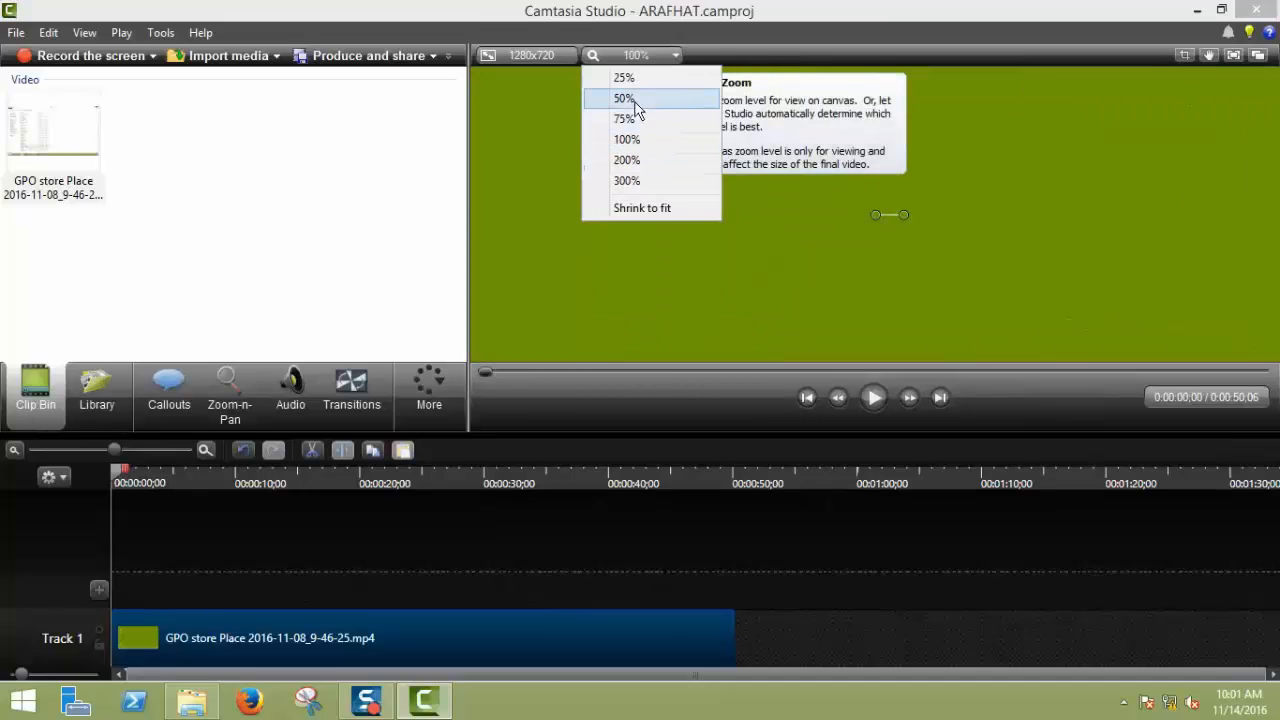
pyautogui.click(626, 99)
pyautogui.click(677, 55)
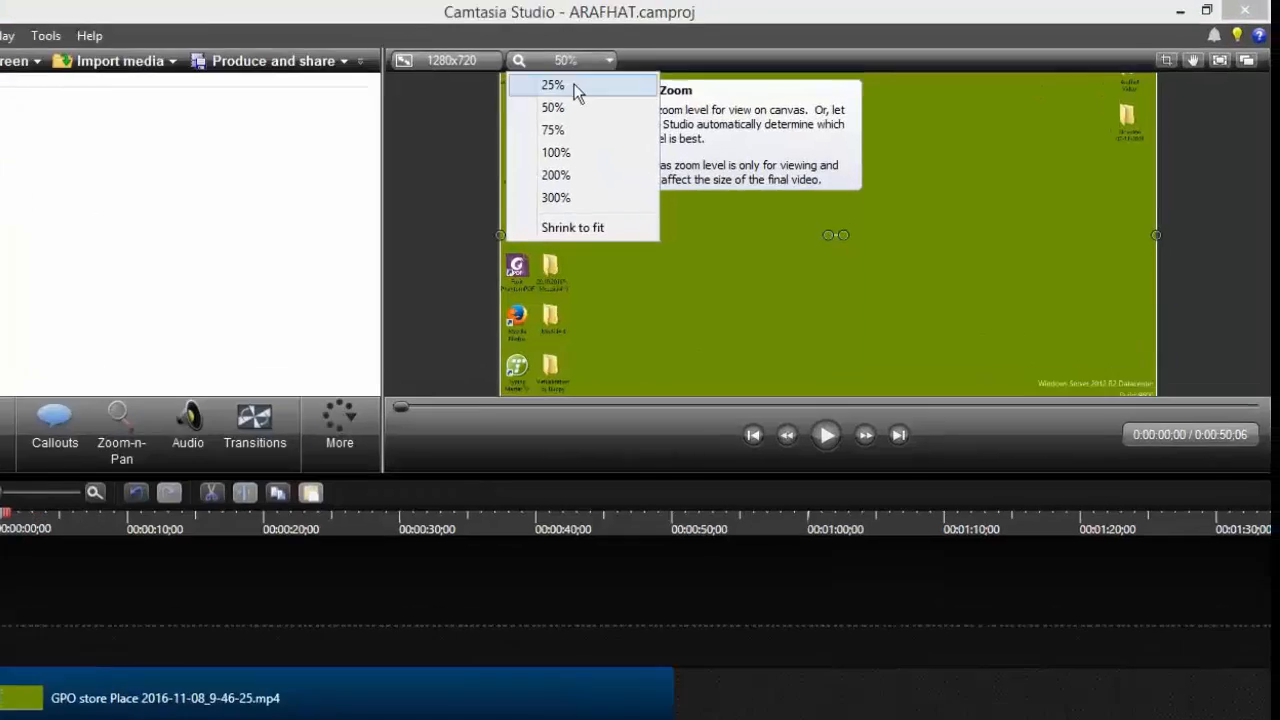
pyautogui.click(626, 79)
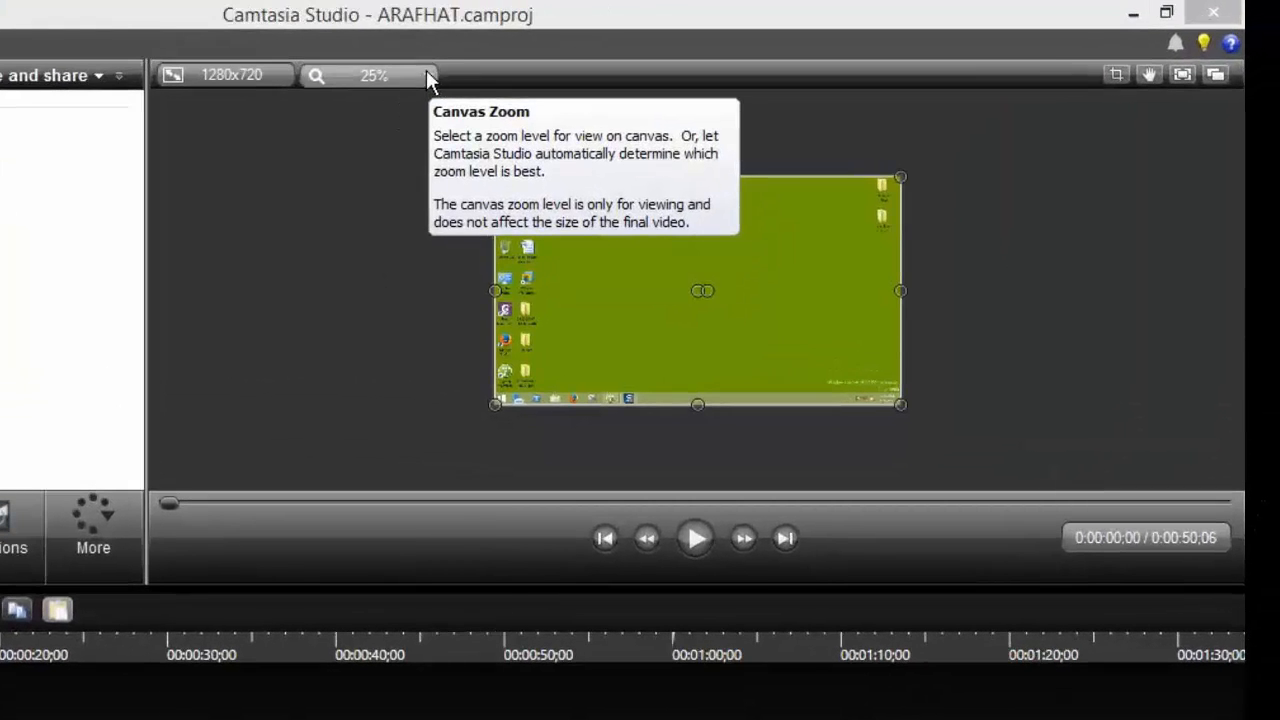
pyautogui.click(427, 74)
pyautogui.click(368, 127)
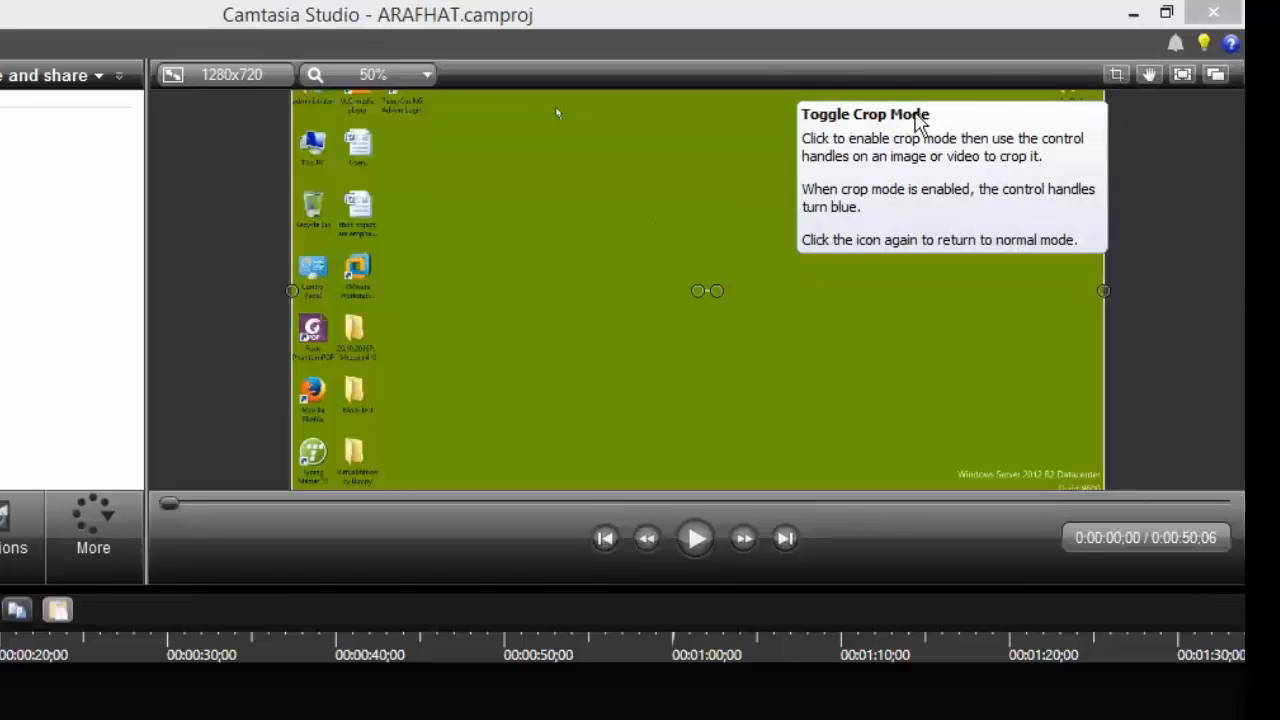
# - Switch crop mode on and off, and view the canvas in full screen before returning to the editor
pyautogui.click(1115, 76)
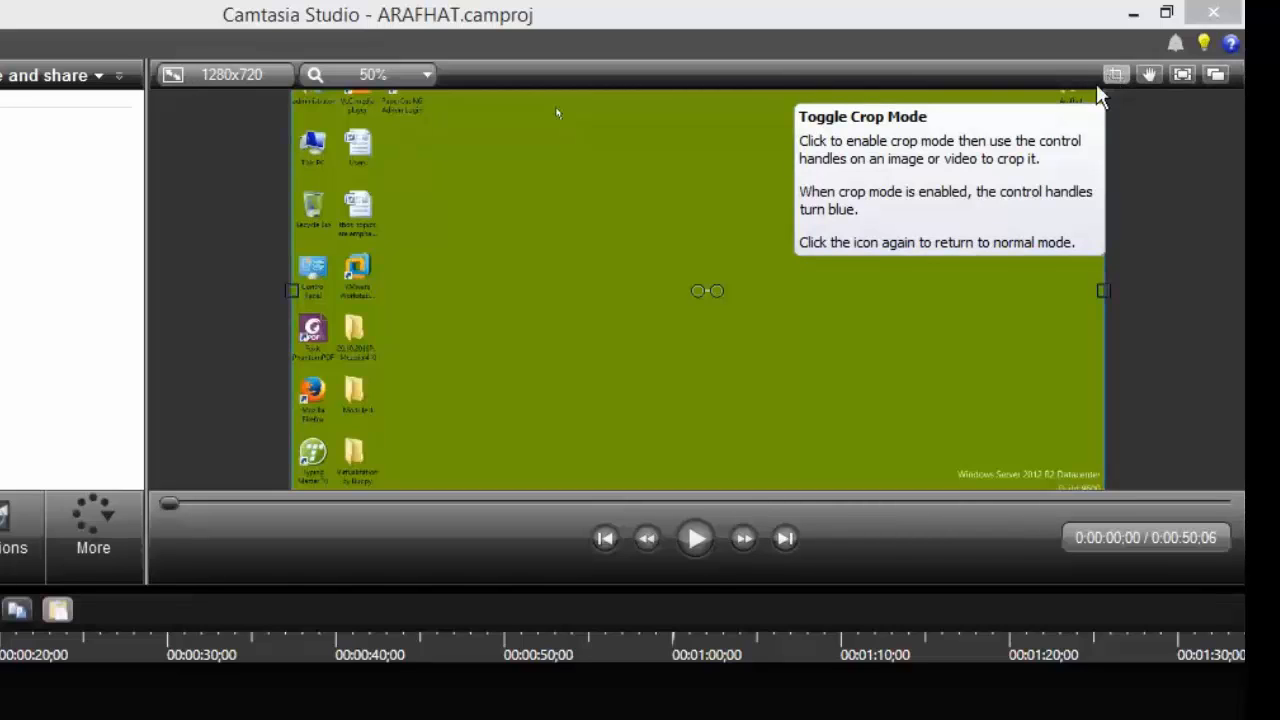
pyautogui.click(1117, 74)
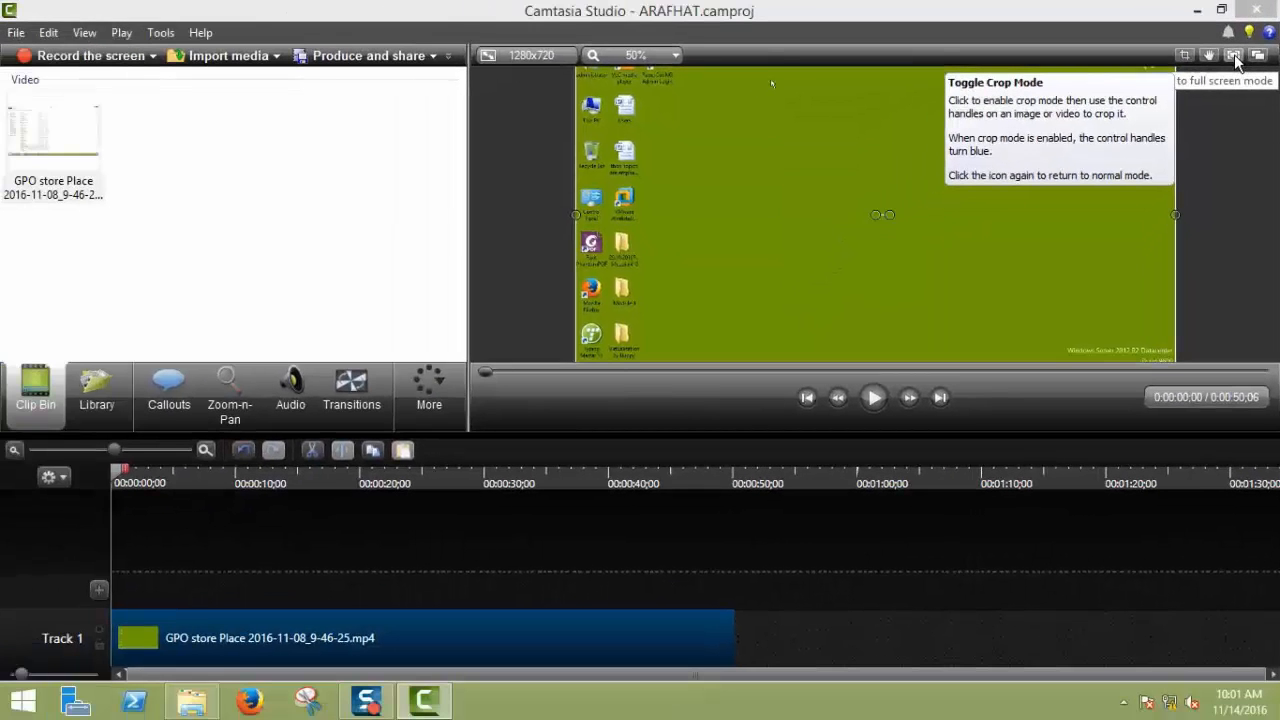
pyautogui.click(1236, 58)
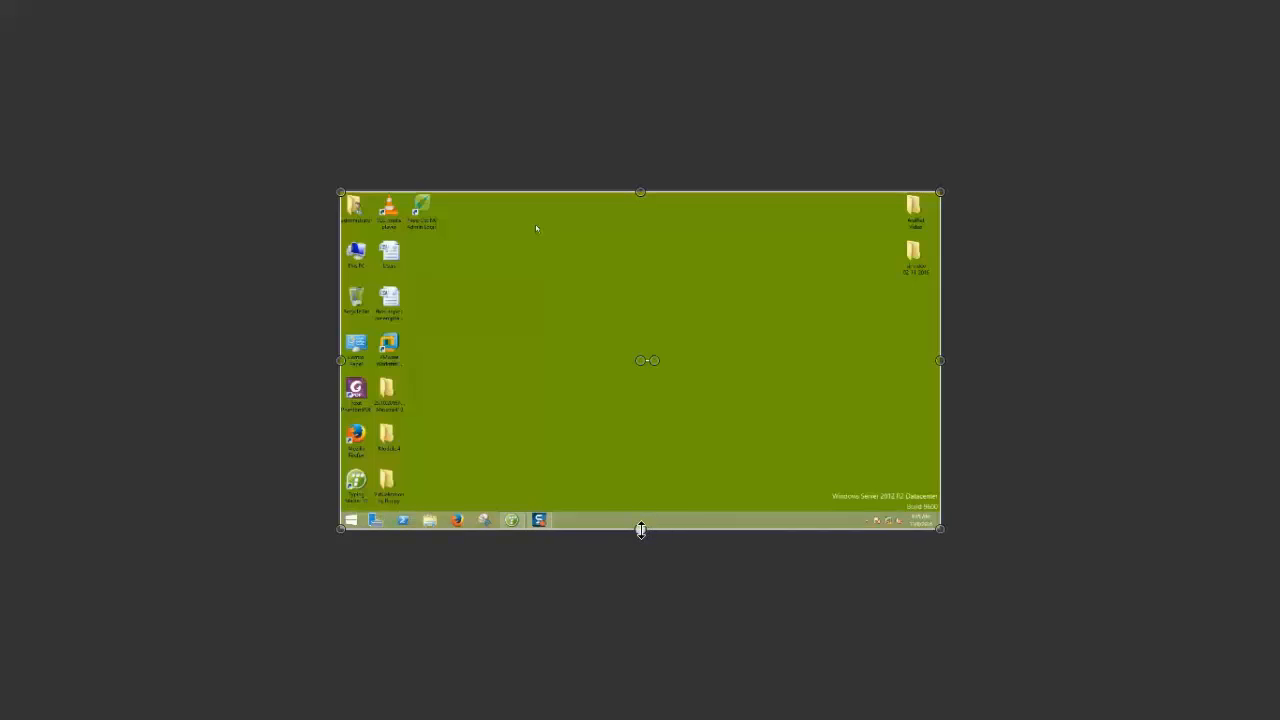
pyautogui.moveTo(640, 528)
pyautogui.mouseDown()
pyautogui.moveTo(640, 506)
pyautogui.moveTo(642, 529)
pyautogui.mouseUp()
pyautogui.moveTo(340, 360)
pyautogui.mouseDown()
pyautogui.moveTo(364, 360)
pyautogui.moveTo(340, 361)
pyautogui.mouseUp()
pyautogui.press('Escape')
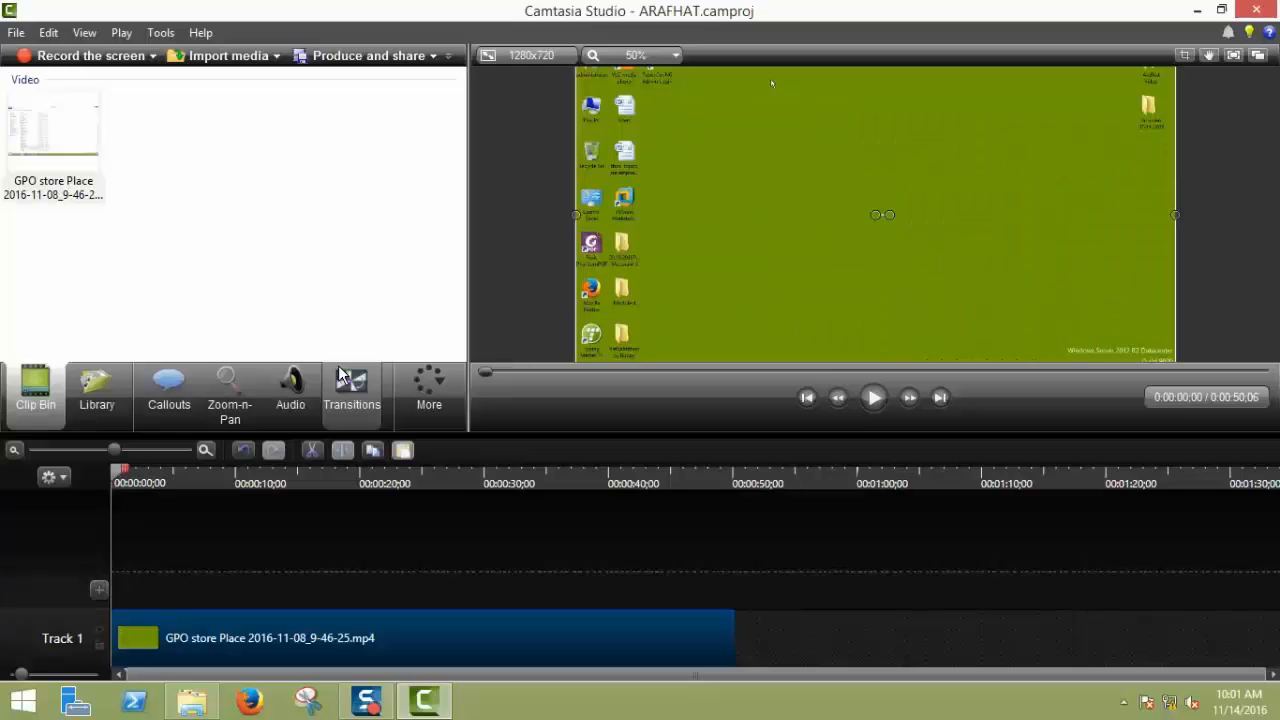
# - Crop the taskbar strip off the clip's bottom edge in full-screen view, return to the editor and turn crop mode off
pyautogui.click(1184, 56)
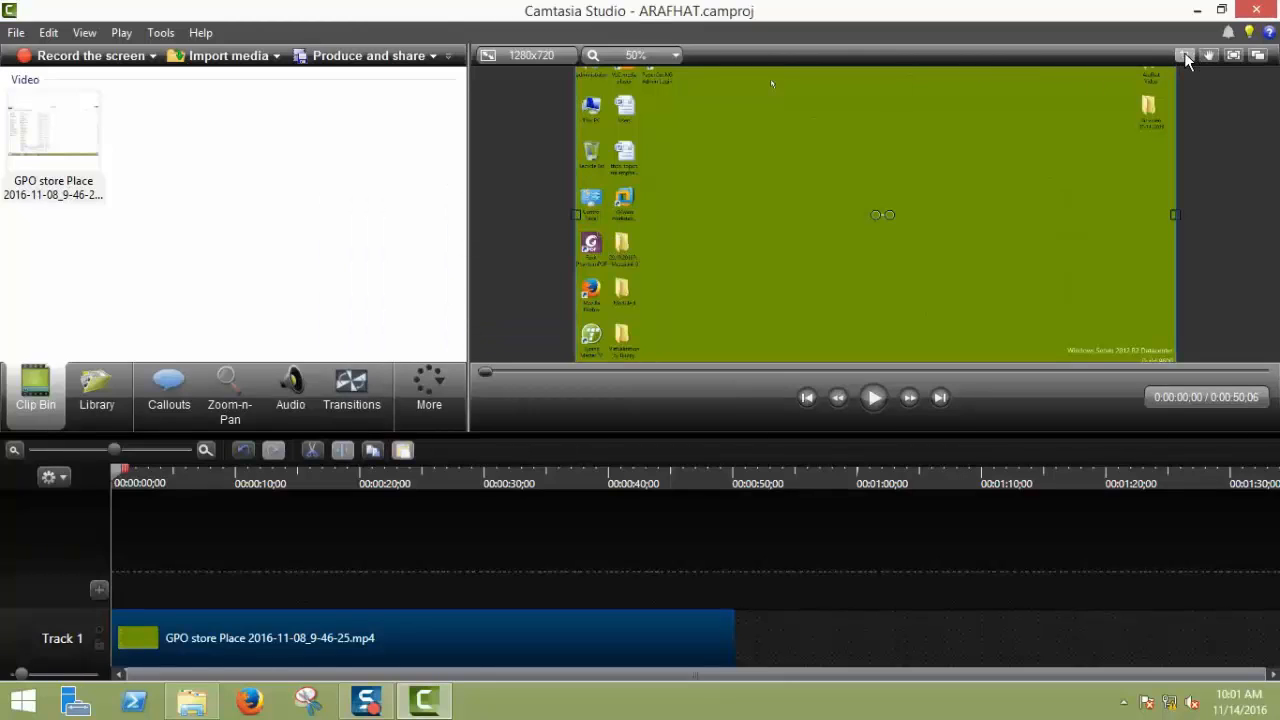
pyautogui.click(1233, 56)
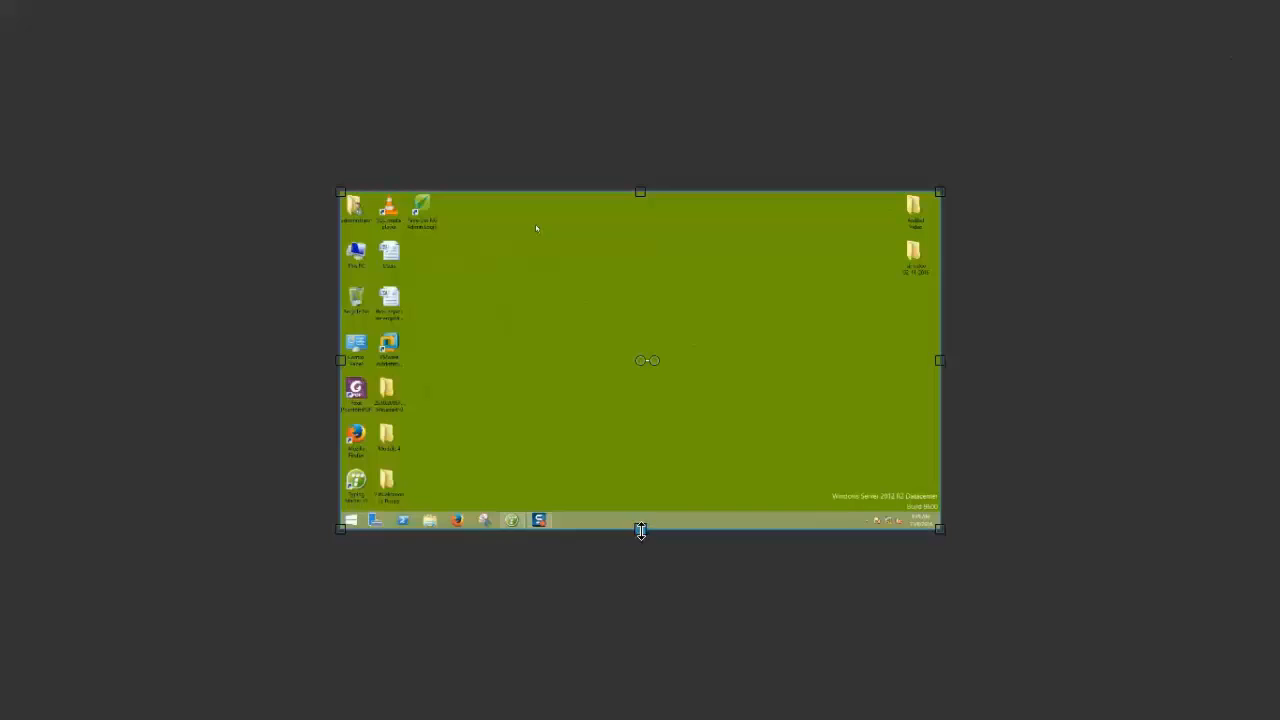
pyautogui.moveTo(640, 530); pyautogui.dragTo(640, 510)
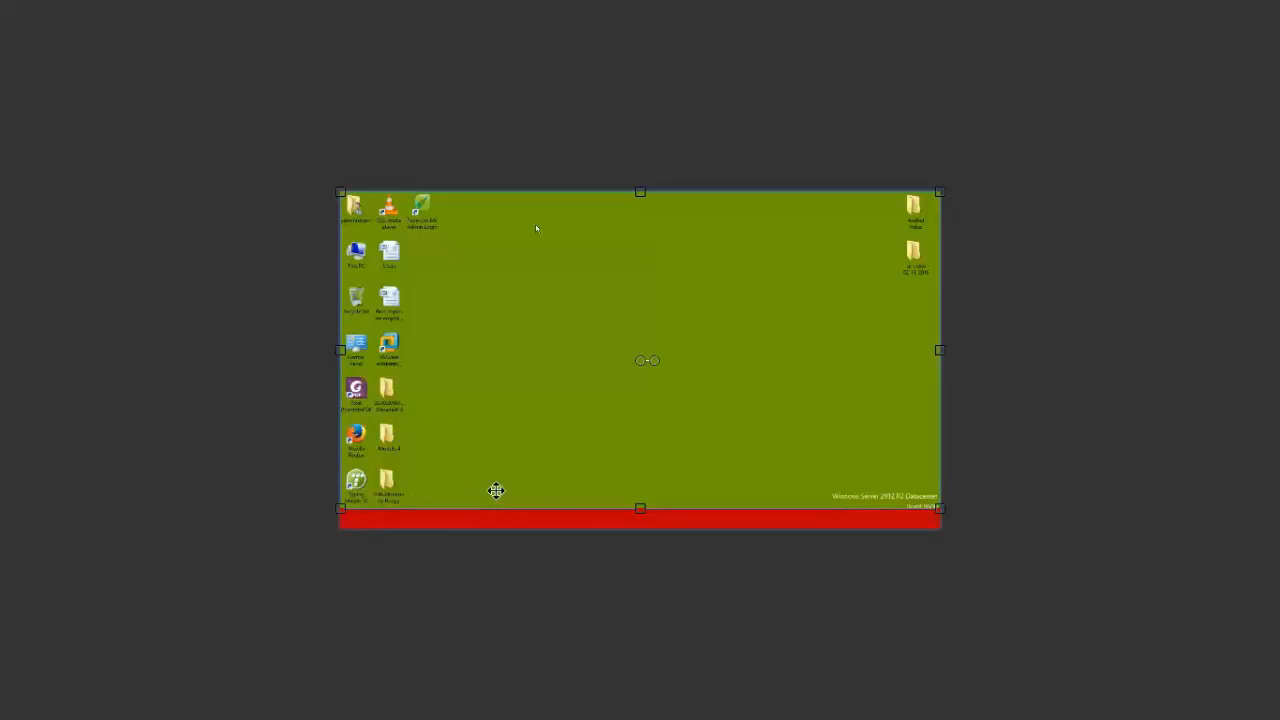
pyautogui.click(600, 414)
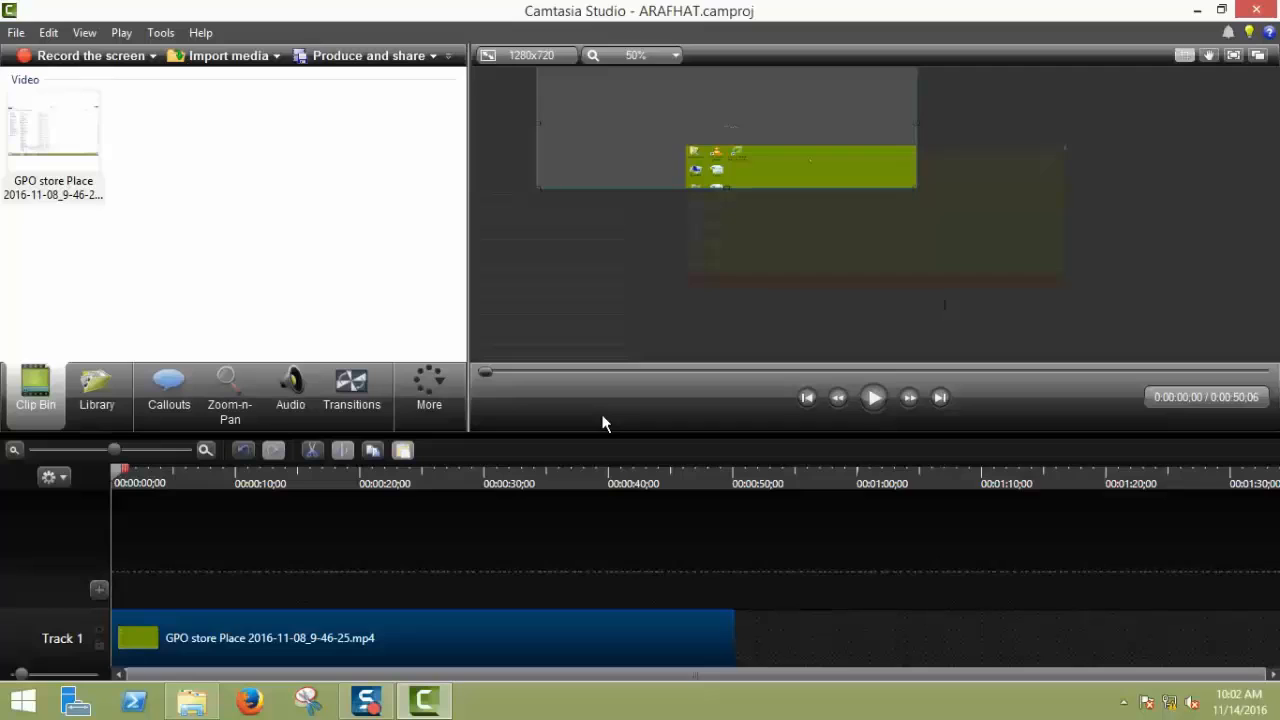
pyautogui.click(818, 173)
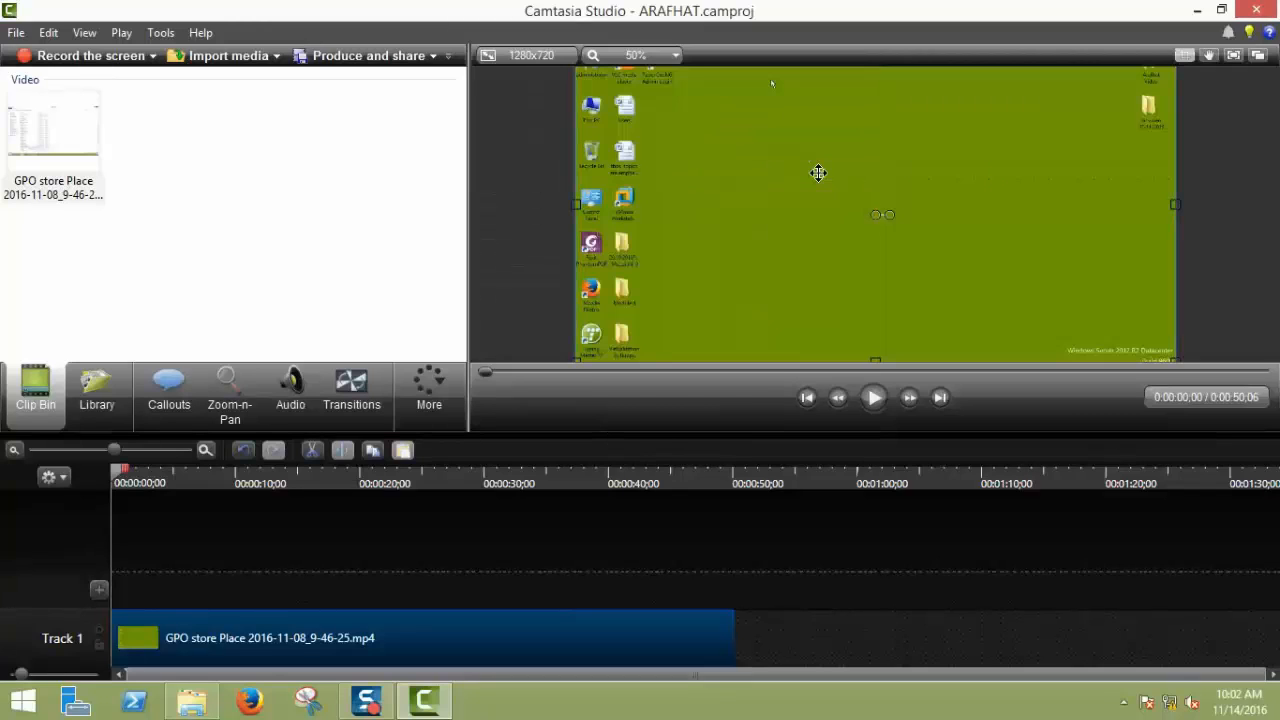
pyautogui.click(1185, 55)
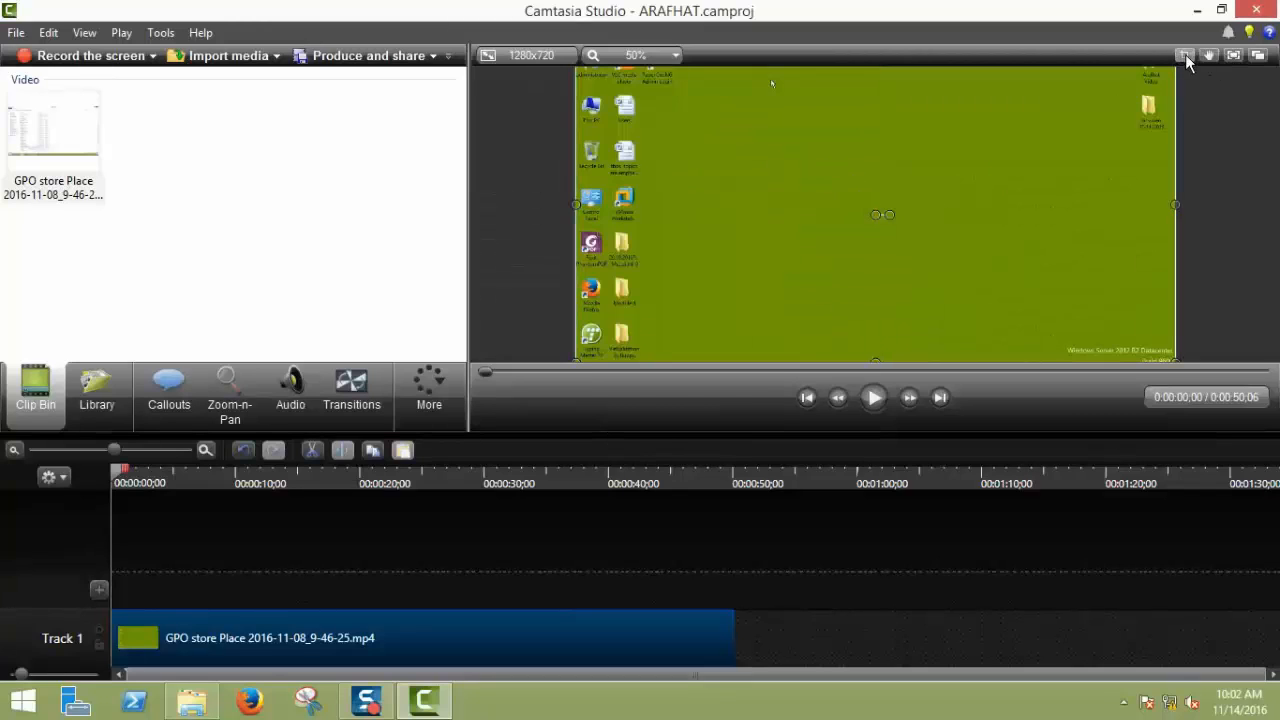
# - In full-screen canvas view, stretch the cropped clip's bottom edge down to fill the canvas
pyautogui.click(1235, 55)
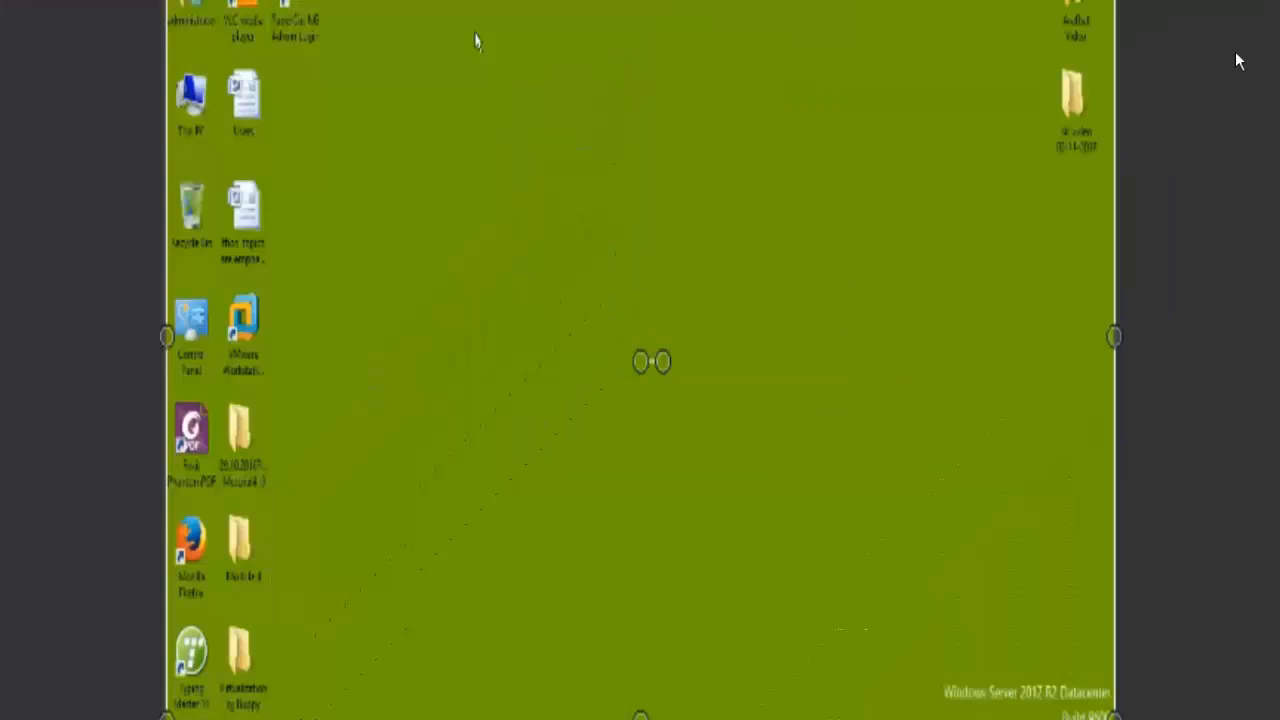
pyautogui.moveTo(640, 510); pyautogui.dragTo(634, 528)
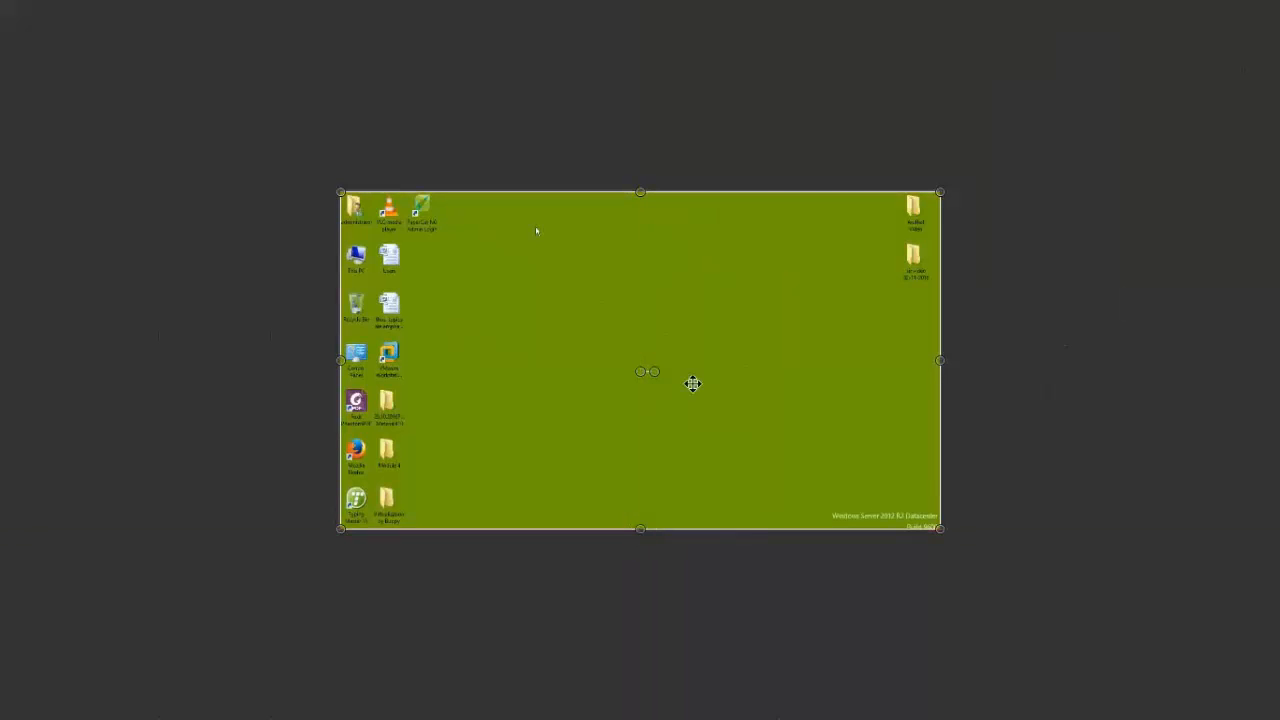
# - Exit full-screen view, pan the canvas until the clip's top edge shows, and turn pan mode off
pyautogui.moveTo(663, 374); pyautogui.dragTo(662, 376)
pyautogui.press('Escape')
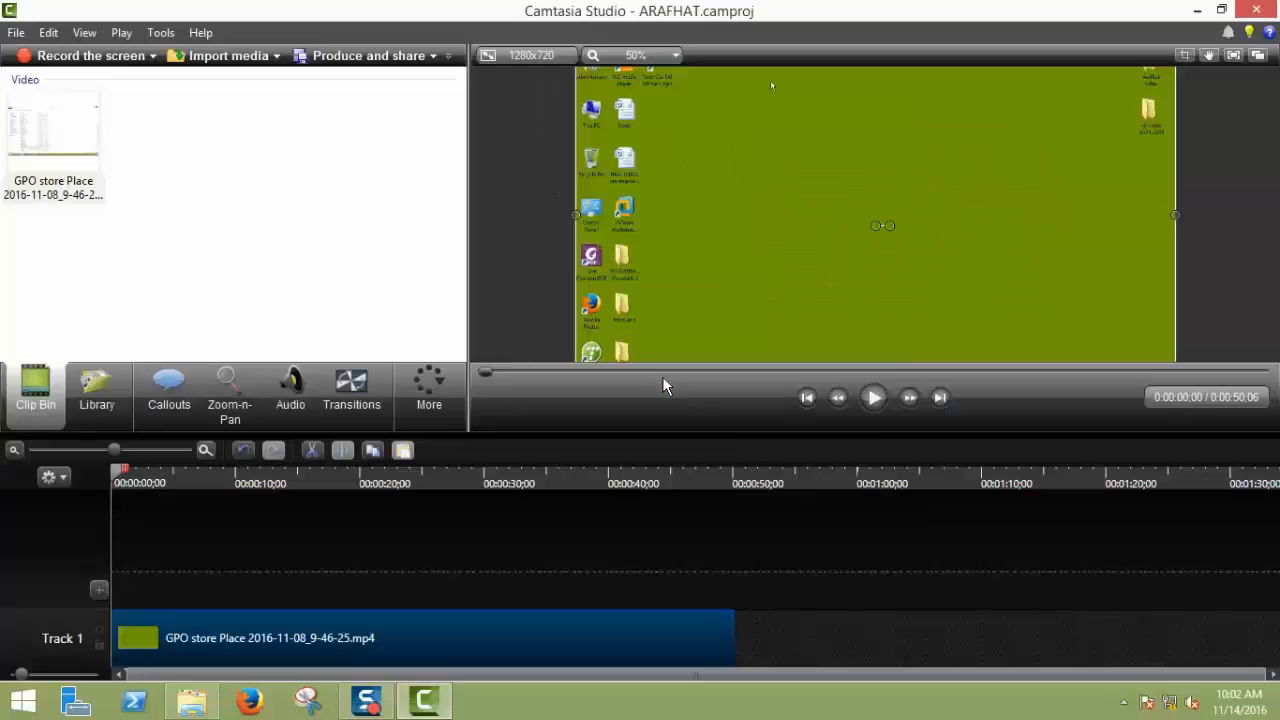
pyautogui.click(1210, 60)
pyautogui.moveTo(872, 148); pyautogui.dragTo(917, 180)
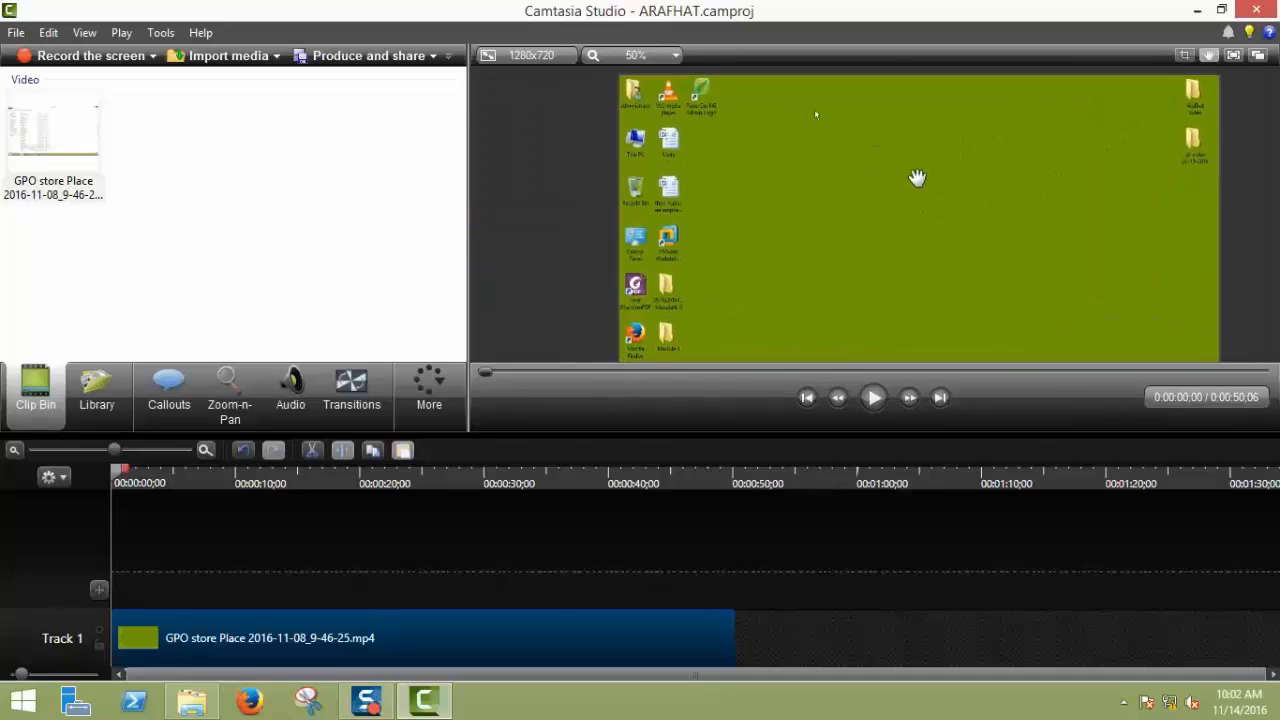
pyautogui.click(1209, 56)
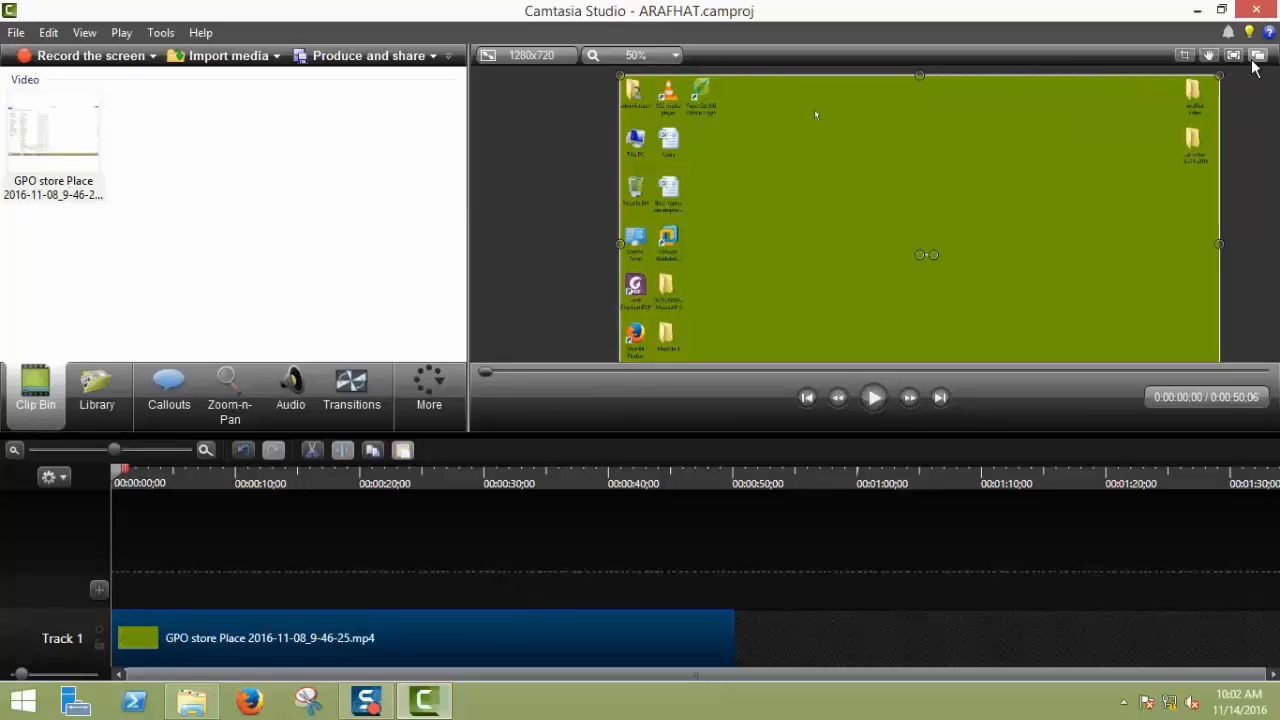
# - Detach the video preview into a floating window, move it over the timeline area, and dock it back in the editor
pyautogui.click(1255, 59)
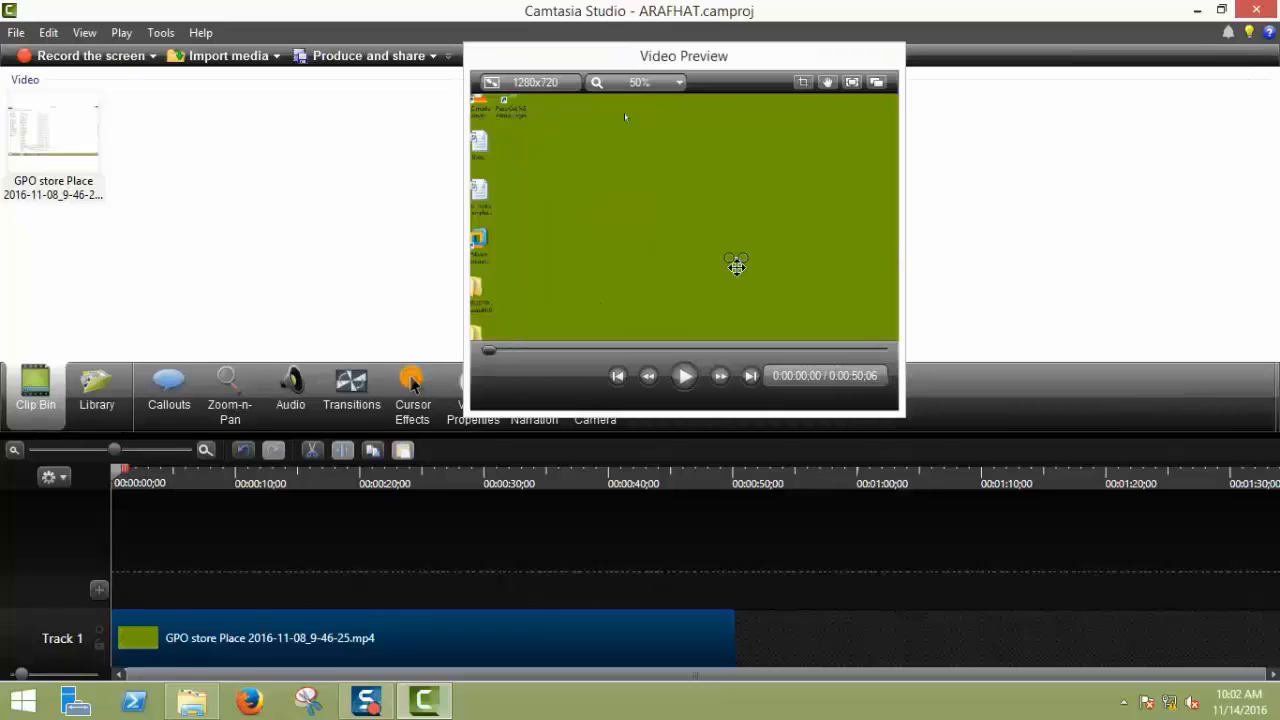
pyautogui.moveTo(594, 60); pyautogui.dragTo(257, 276)
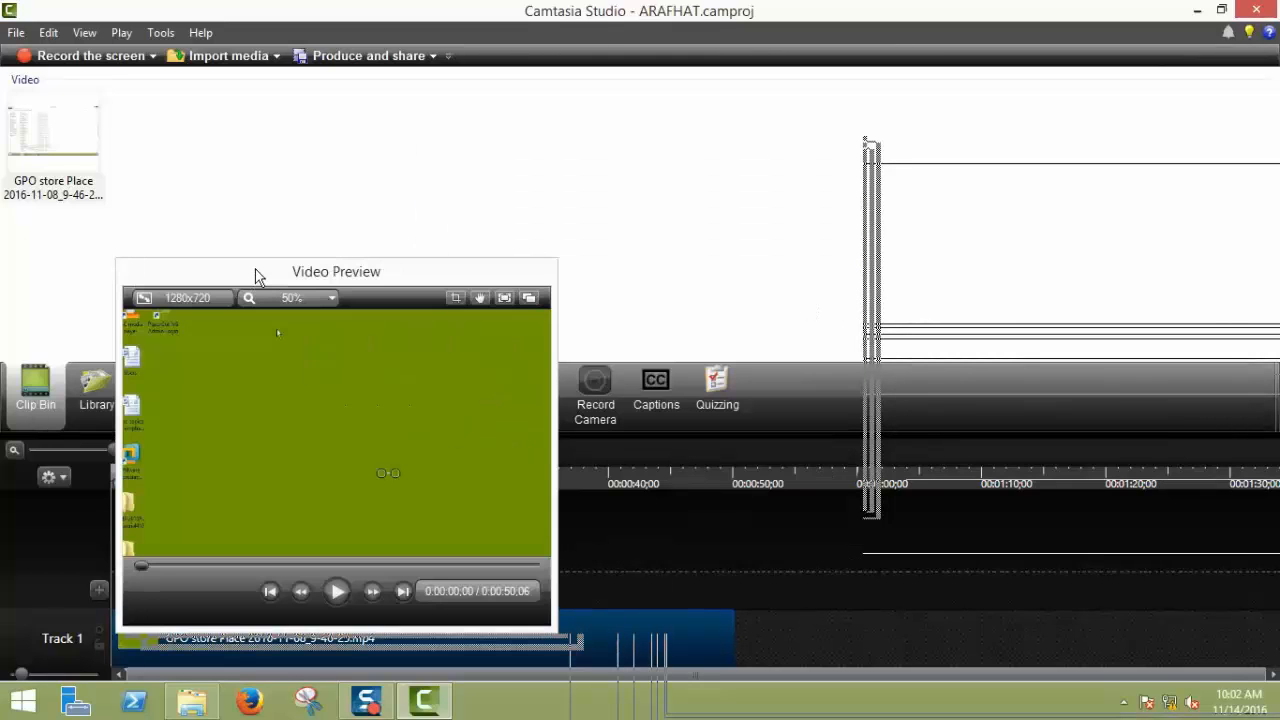
pyautogui.click(529, 297)
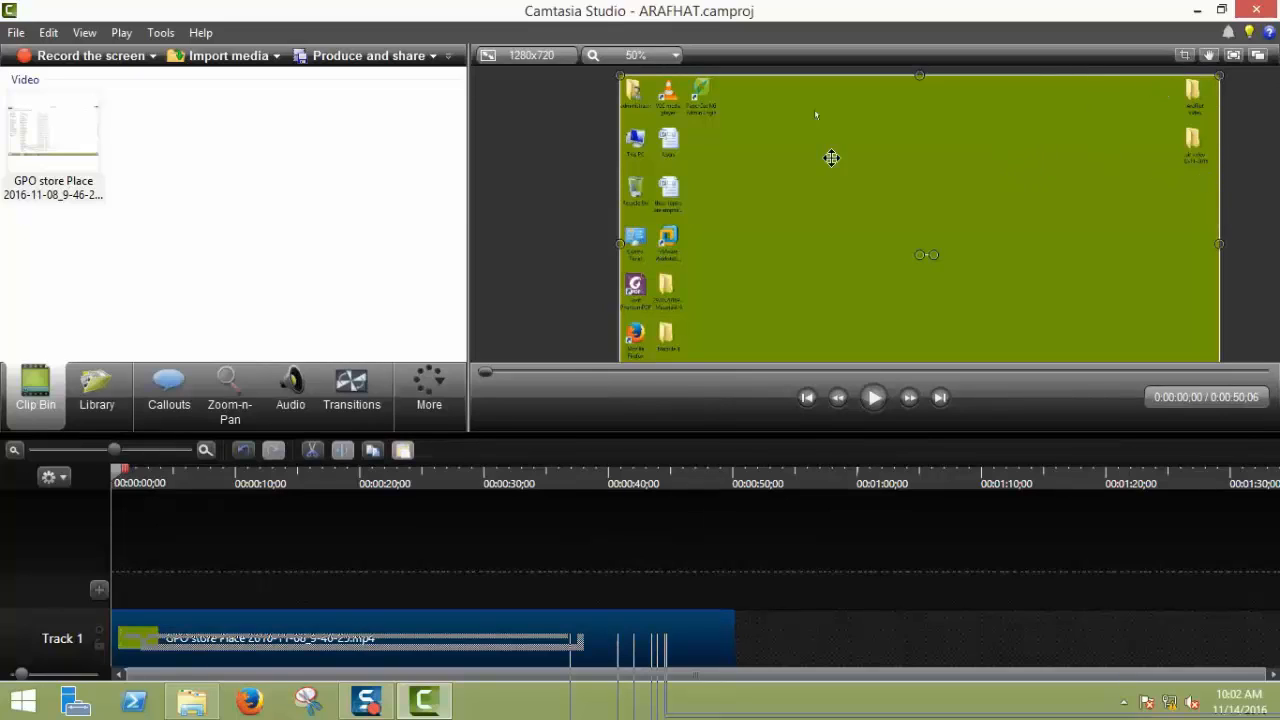
# - Play the clip in the preview, jump through several points along it, and return the playhead to the start
pyautogui.click(874, 398)
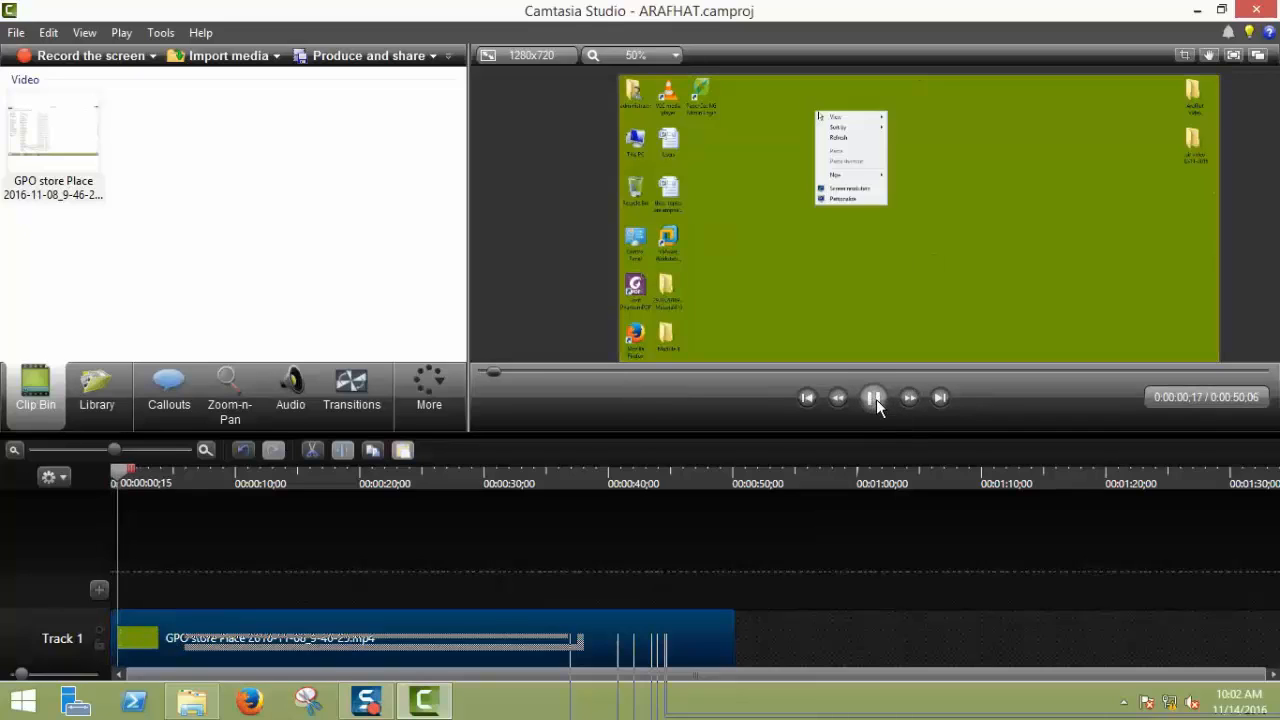
pyautogui.click(721, 371)
pyautogui.click(776, 371)
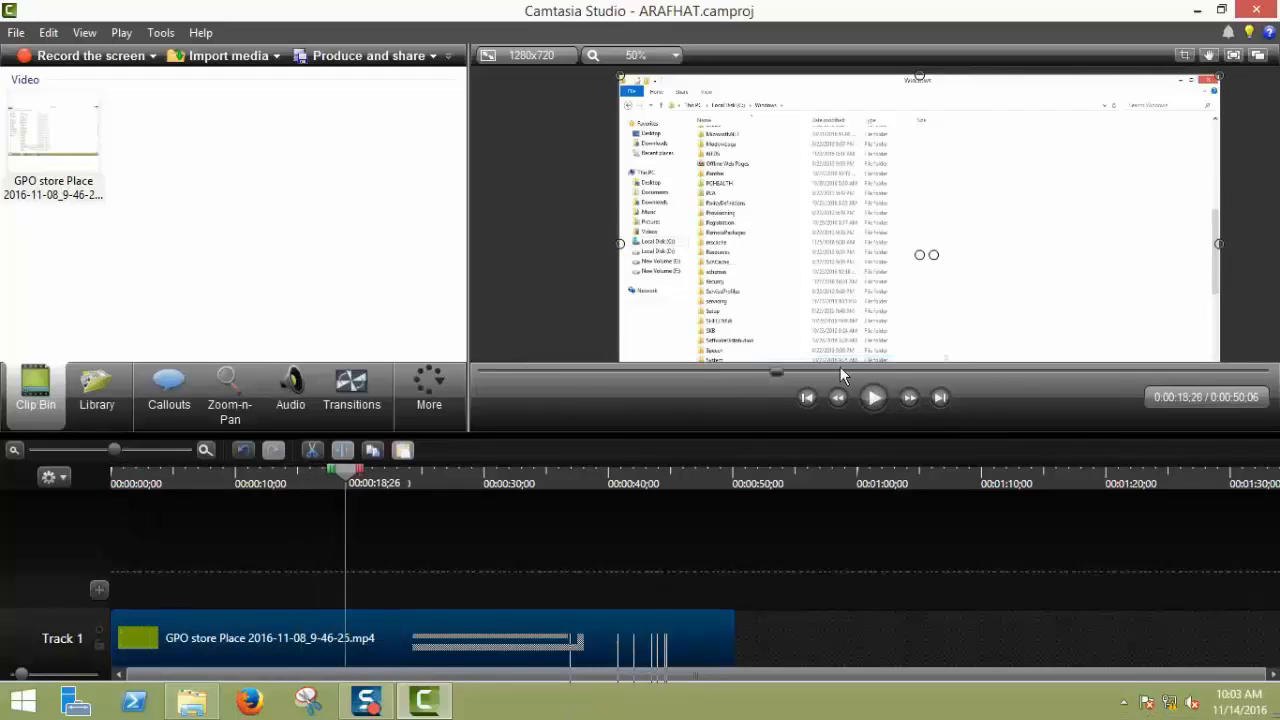
pyautogui.moveTo(842, 371); pyautogui.dragTo(941, 372)
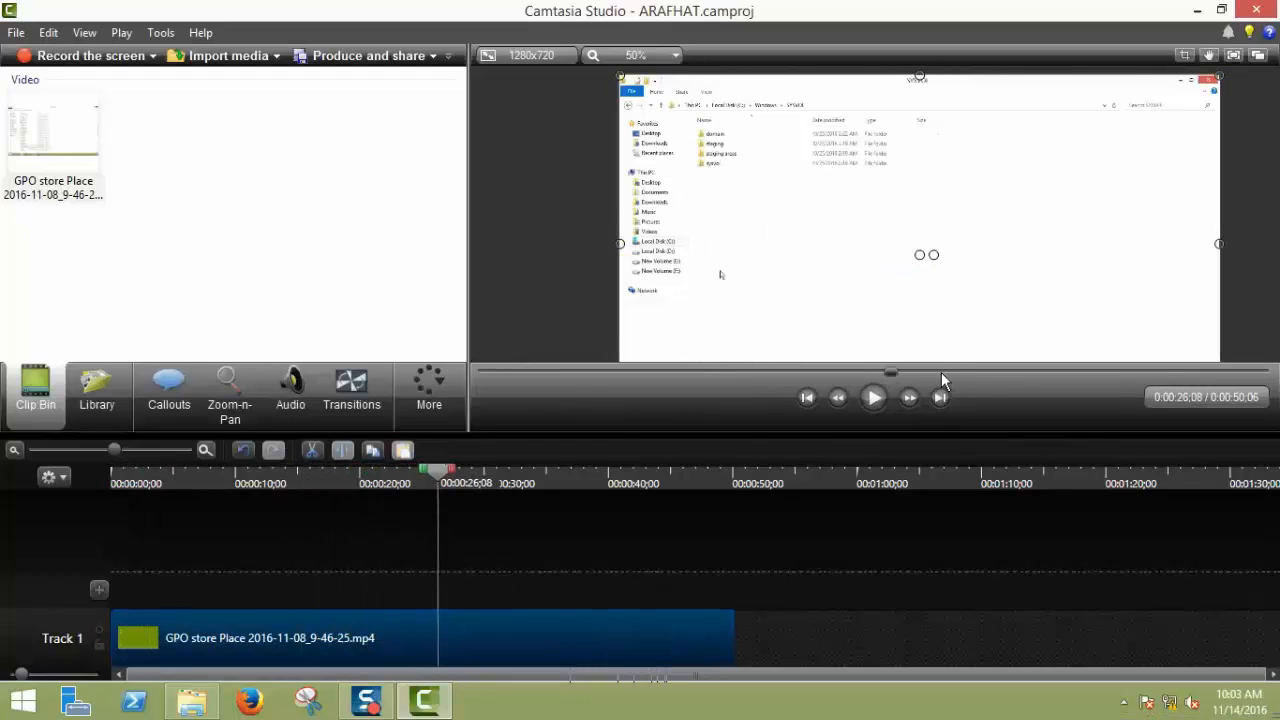
pyautogui.click(1029, 371)
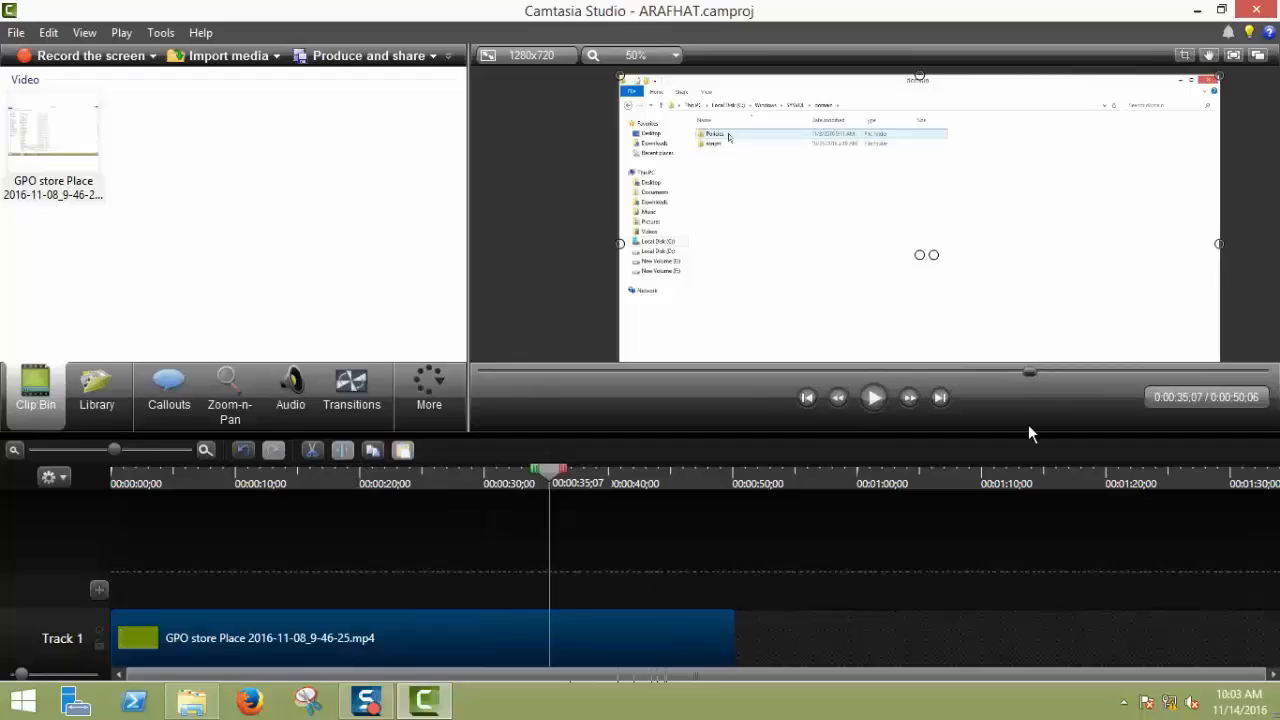
pyautogui.click(482, 371)
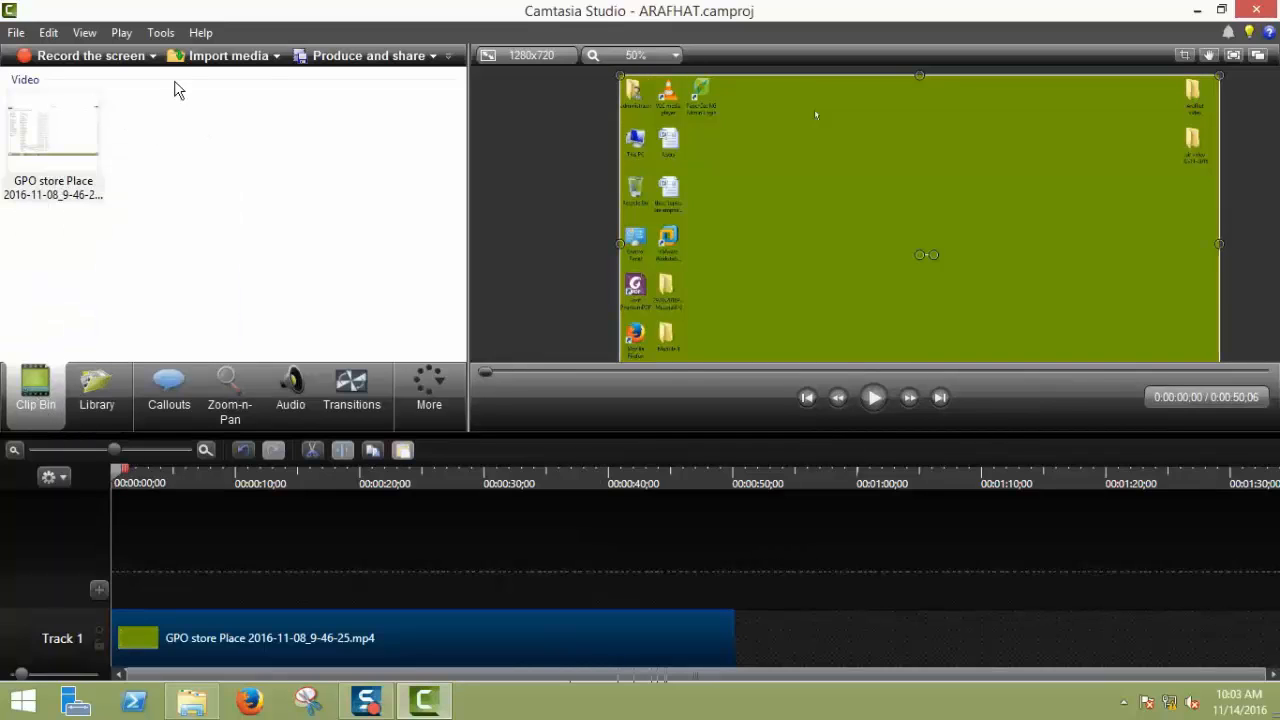
pyautogui.click(194, 58)
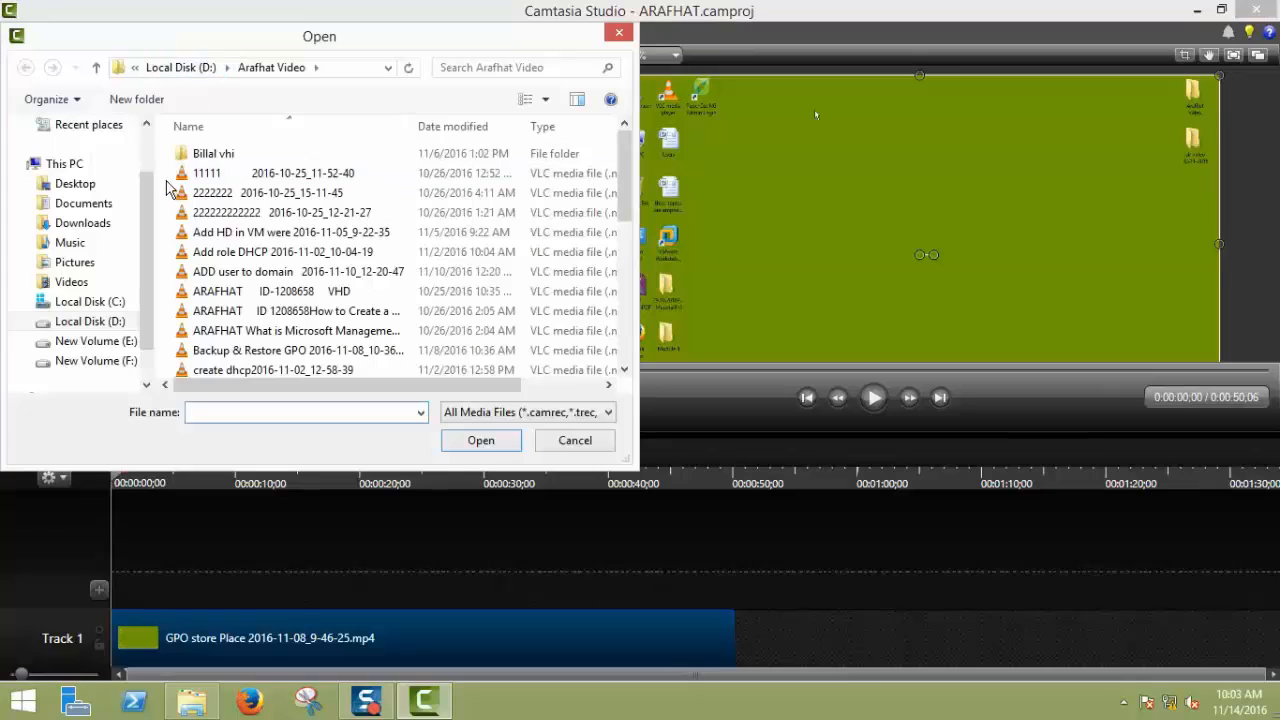
pyautogui.scroll(2, 142, 205)
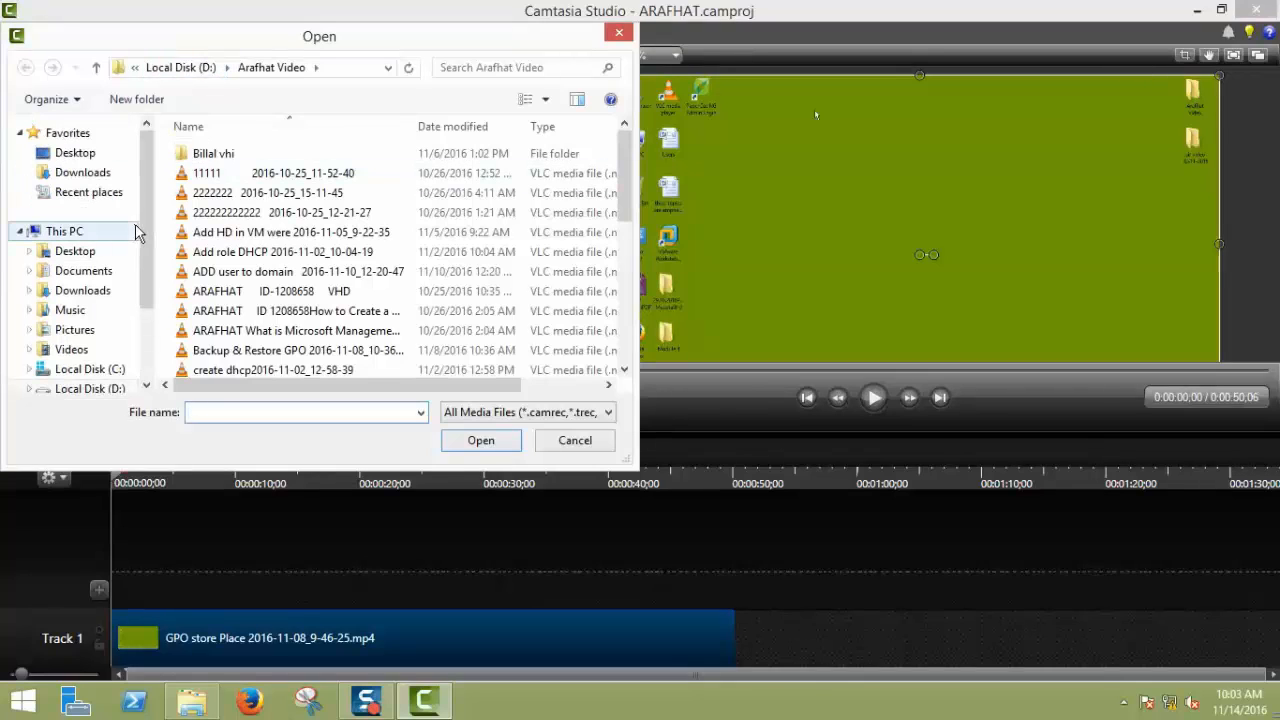
pyautogui.scroll(-2, 83, 278)
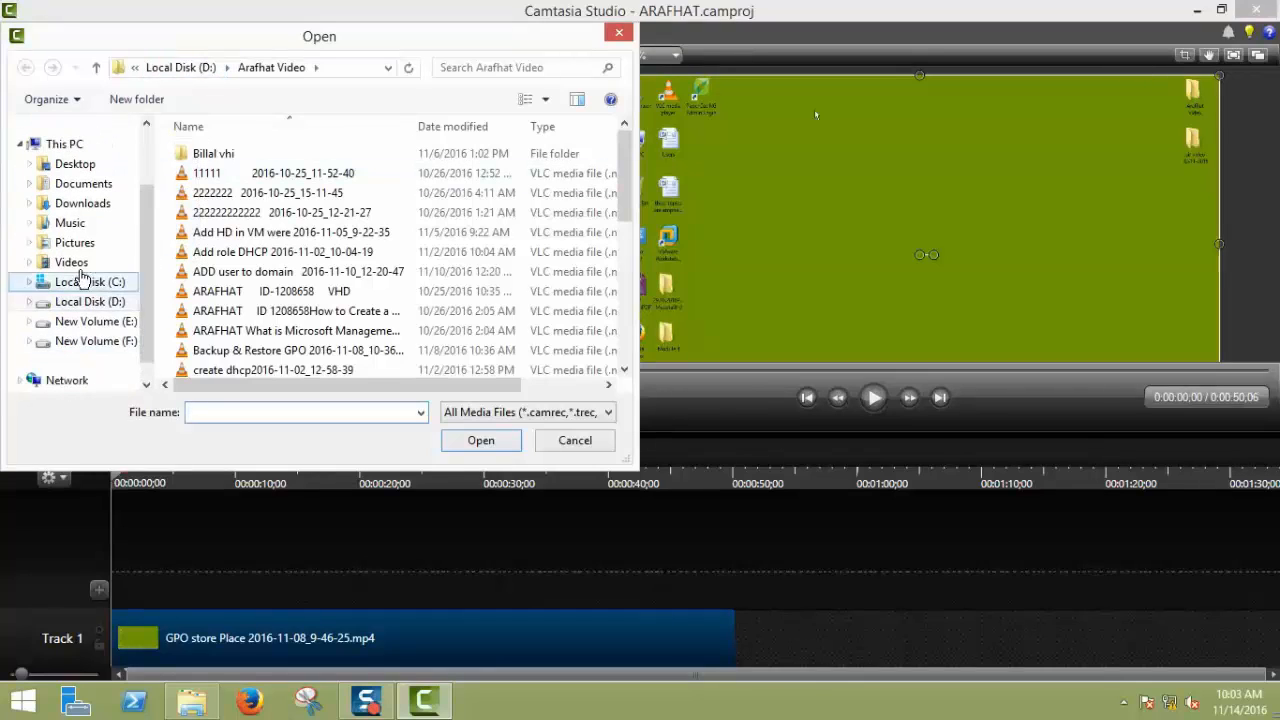
pyautogui.click(60, 145)
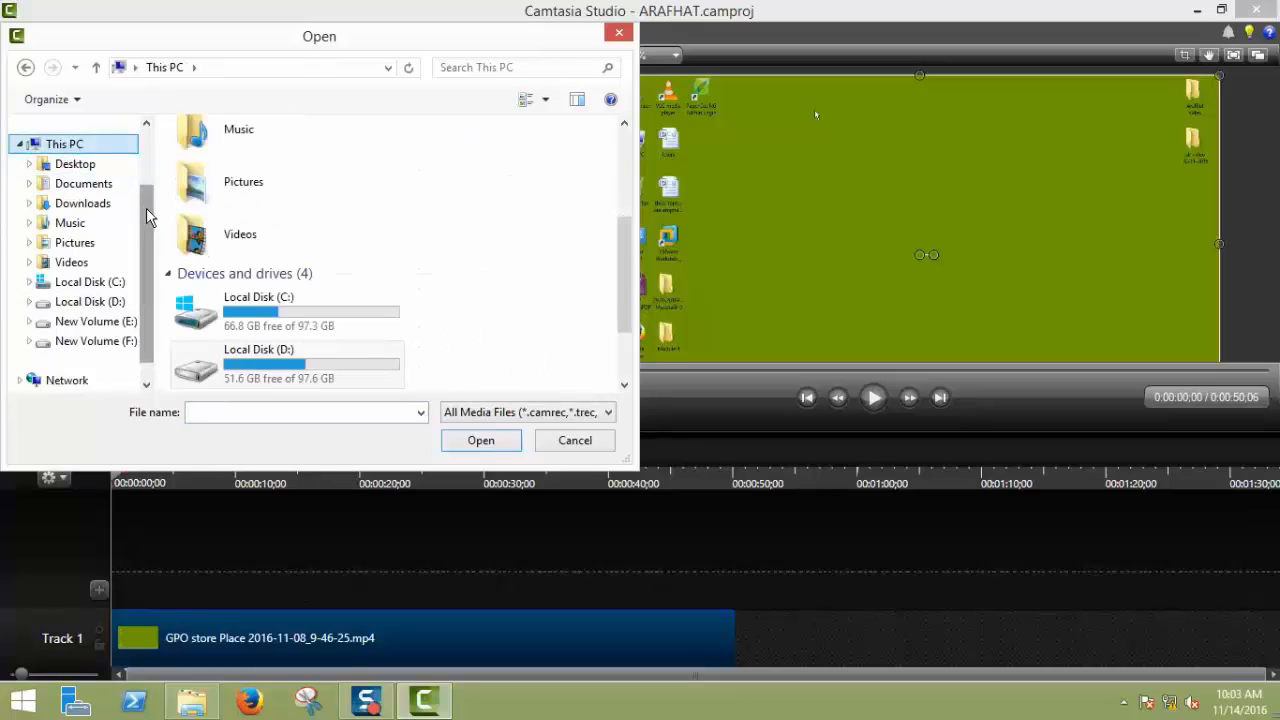
pyautogui.click(75, 164)
pyautogui.scroll(1, 150, 180)
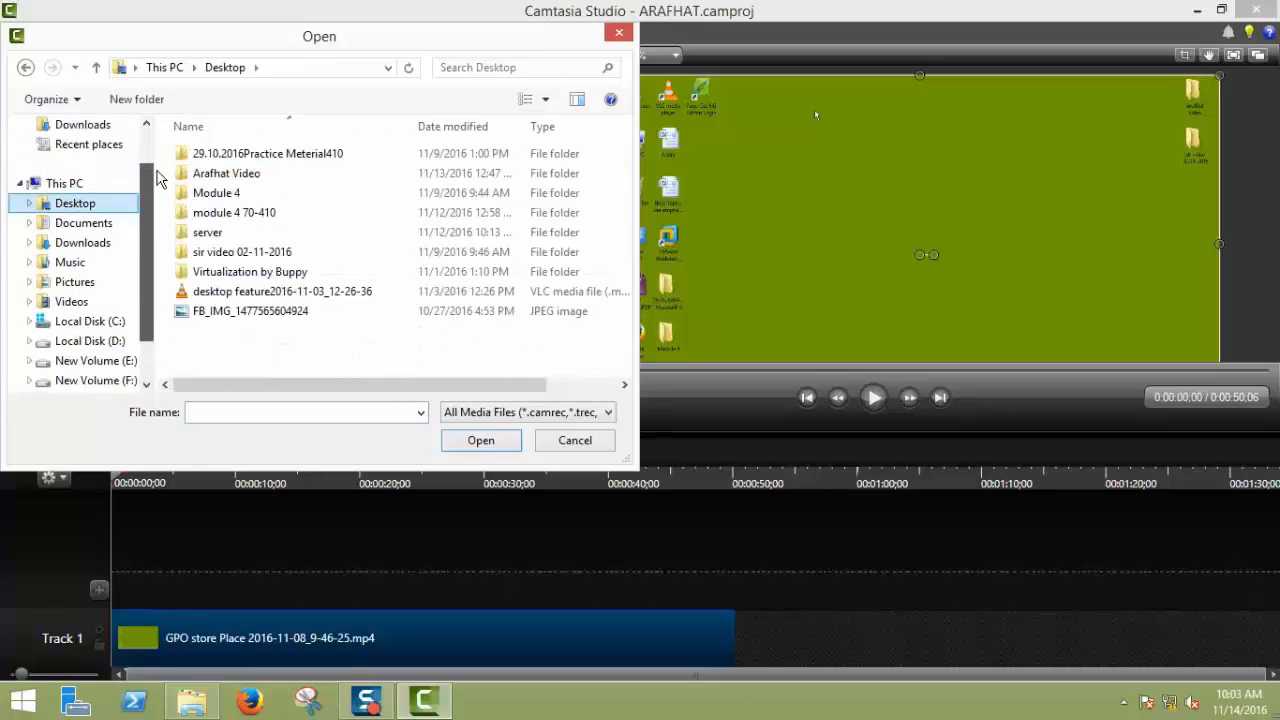
pyautogui.click(216, 313)
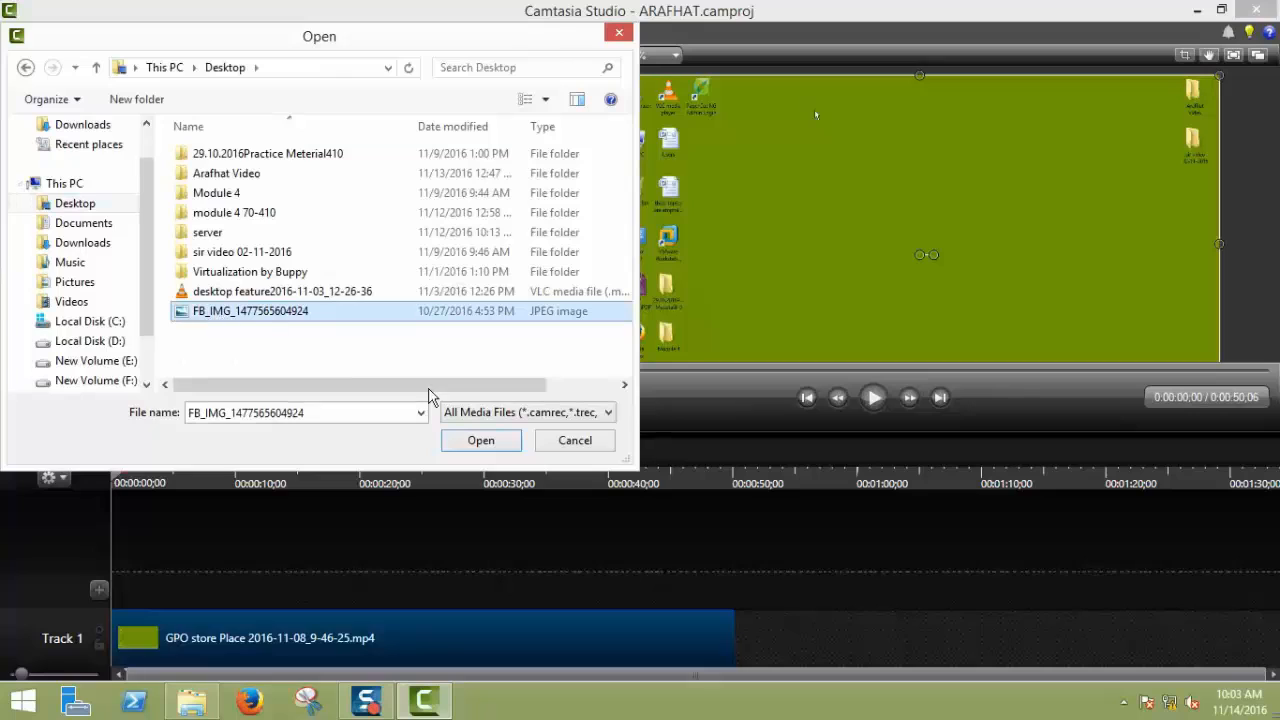
pyautogui.click(484, 447)
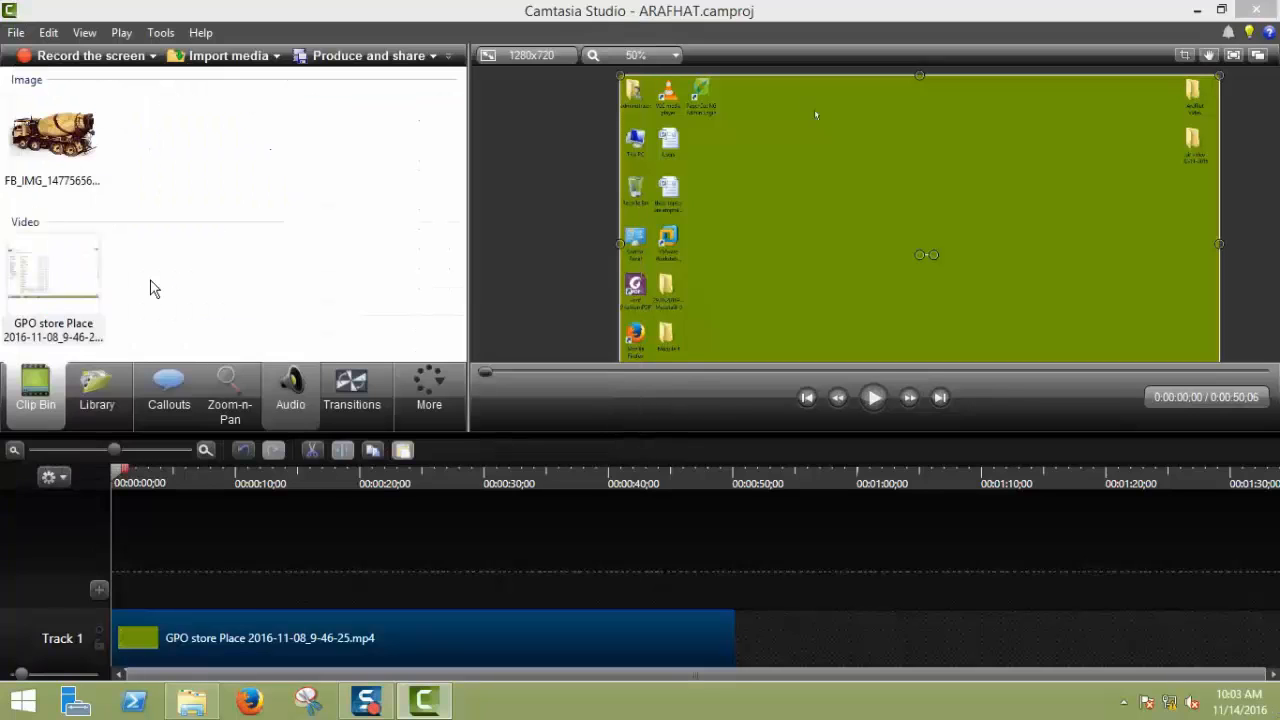
# - Add the imported truck image to the timeline at the playhead
pyautogui.click(80, 148)
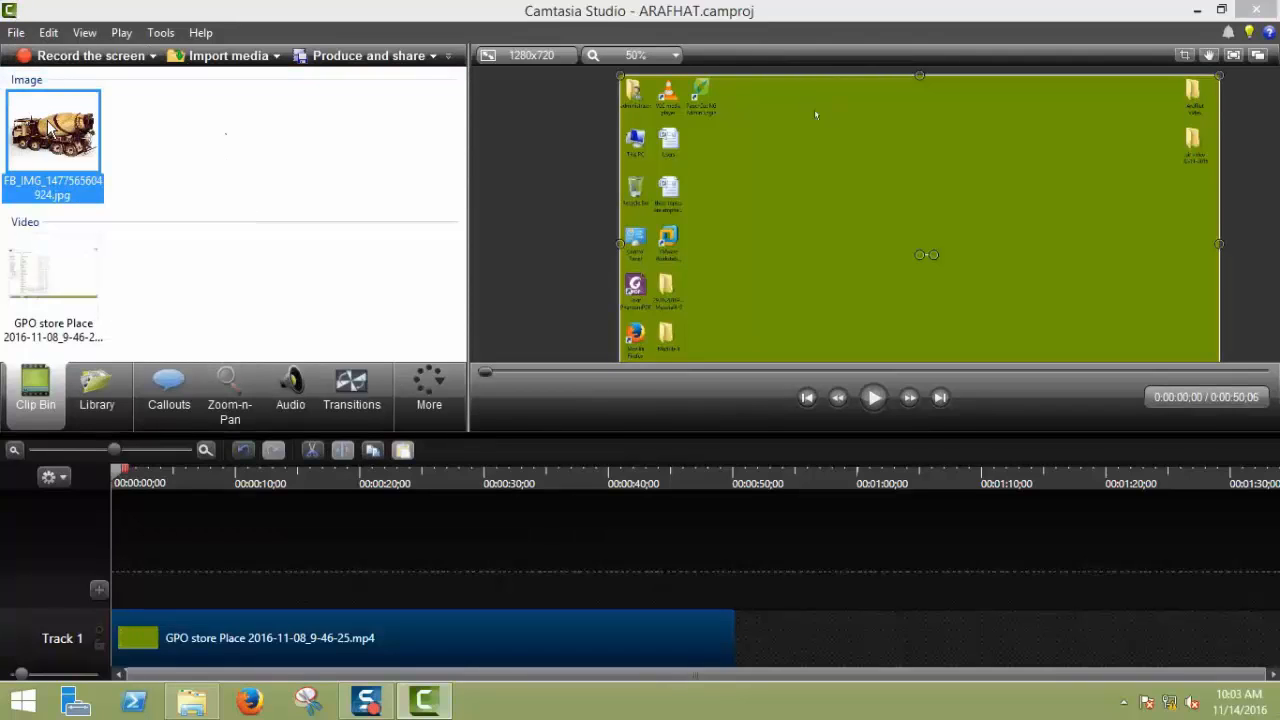
pyautogui.rightClick(47, 121)
pyautogui.click(110, 136)
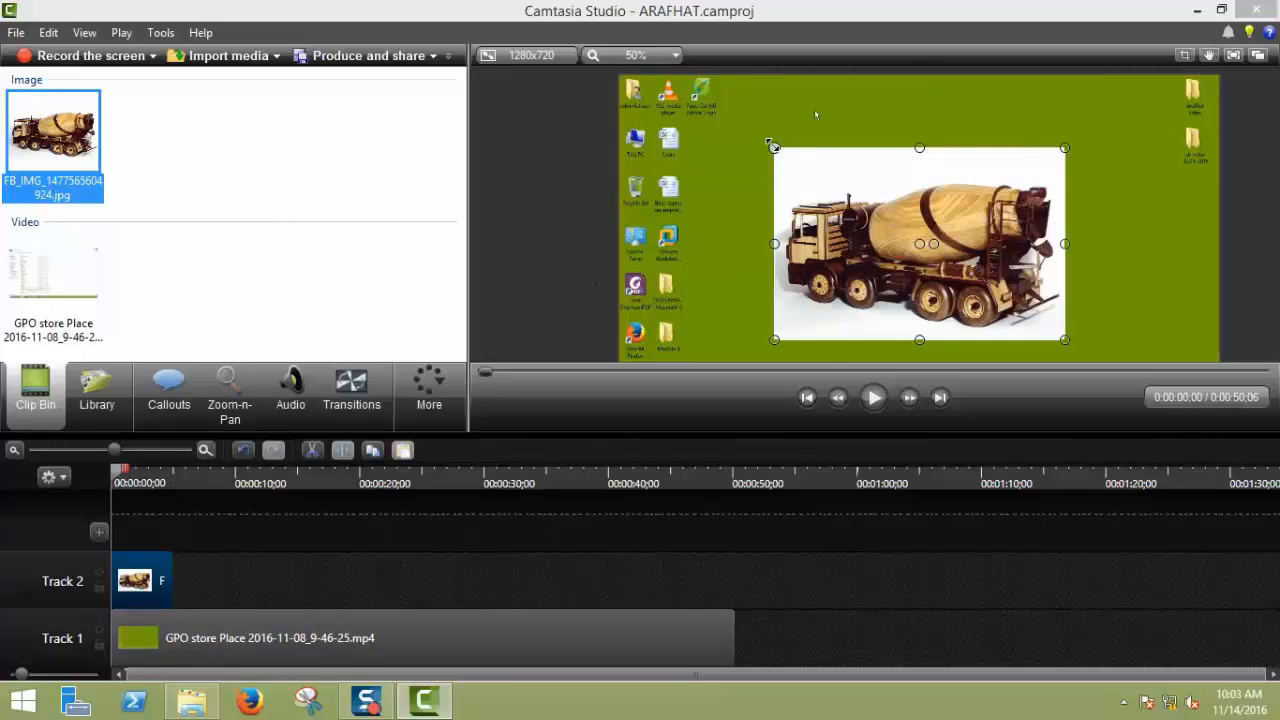
# - Shrink the truck image into the lower-right corner of the video and play the timeline briefly to preview it
pyautogui.click(776, 148)
pyautogui.moveTo(776, 148); pyautogui.dragTo(1171, 332)
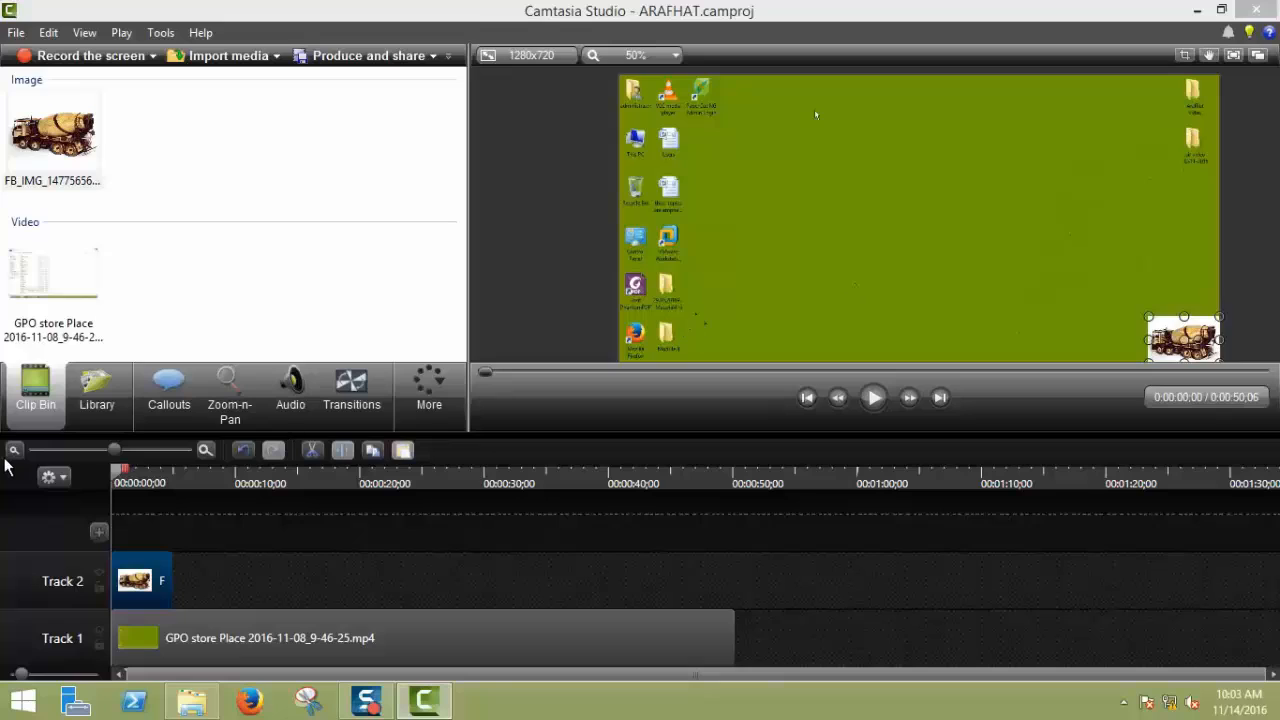
pyautogui.click(871, 398)
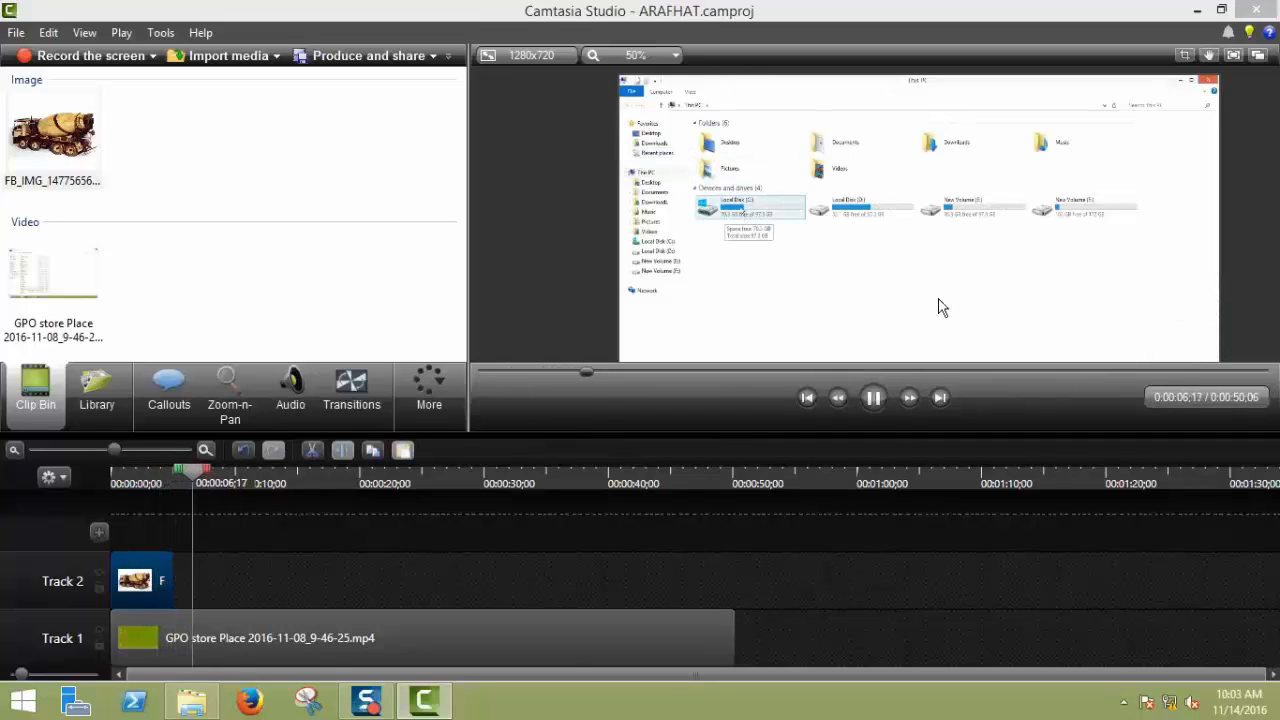
pyautogui.click(874, 398)
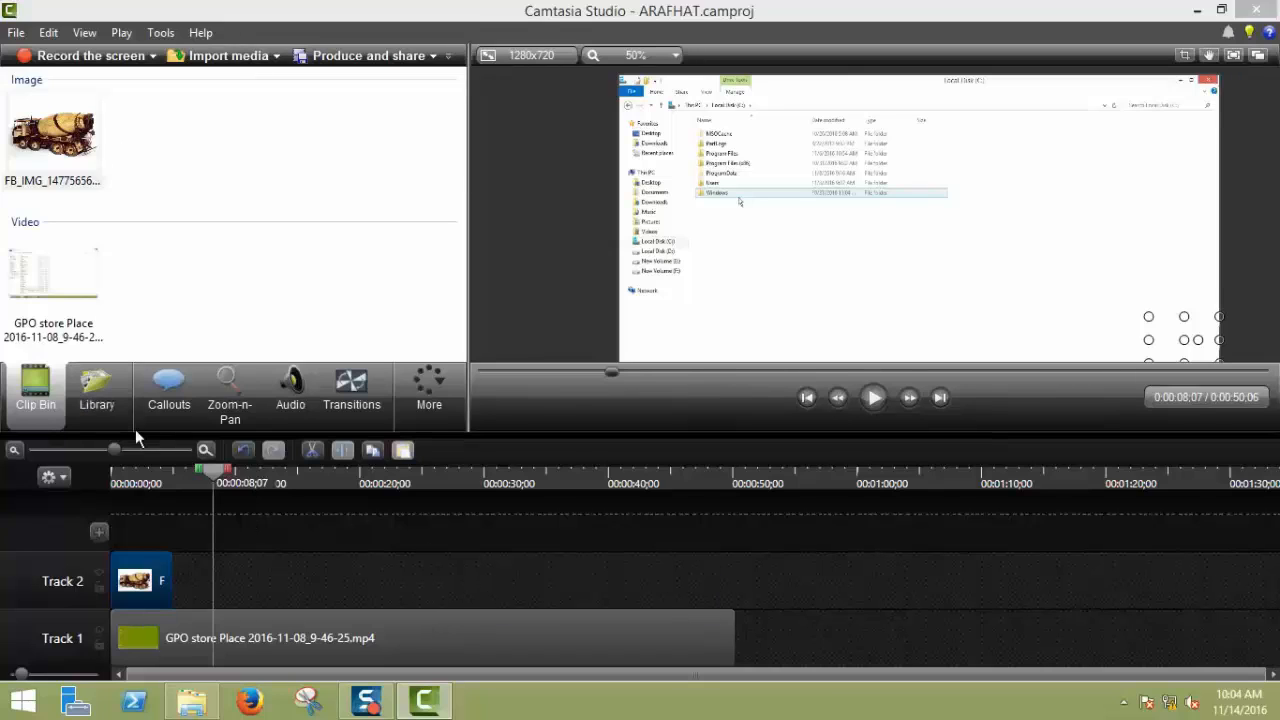
# - Expand the Music - Amity folder in the media library and preview its Full Song track
pyautogui.click(97, 395)
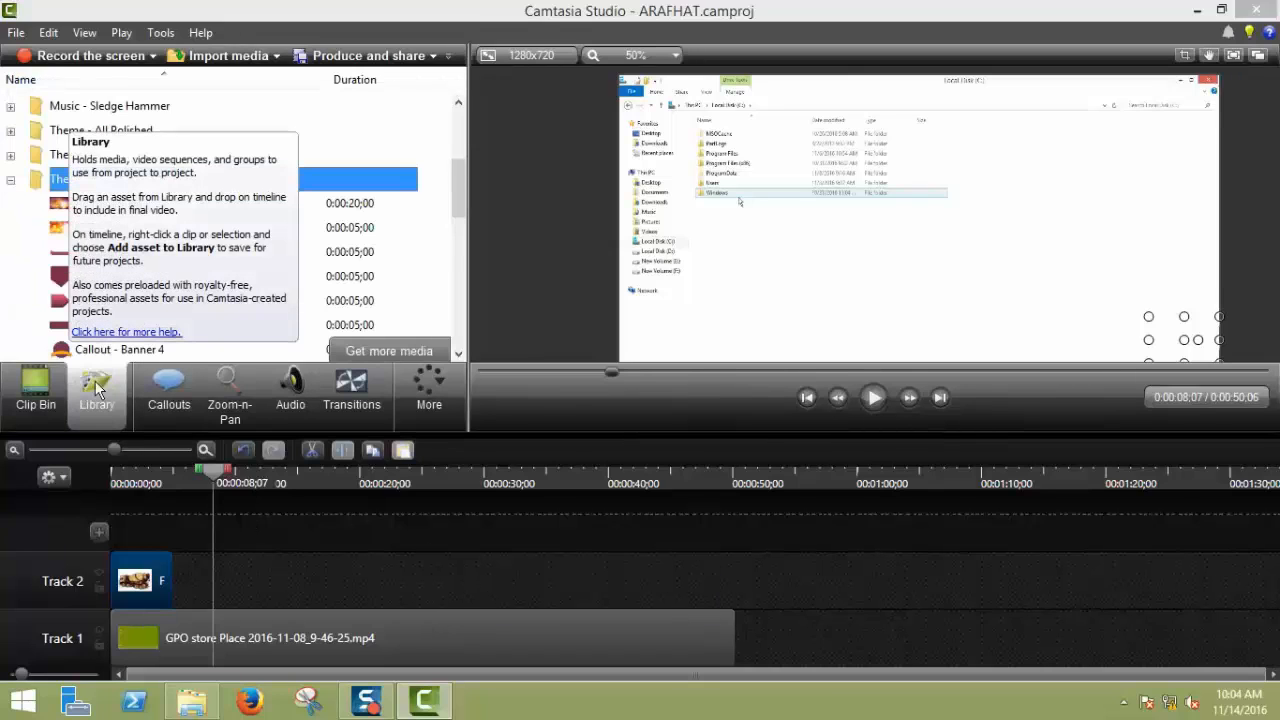
pyautogui.moveTo(460, 183); pyautogui.dragTo(443, 120)
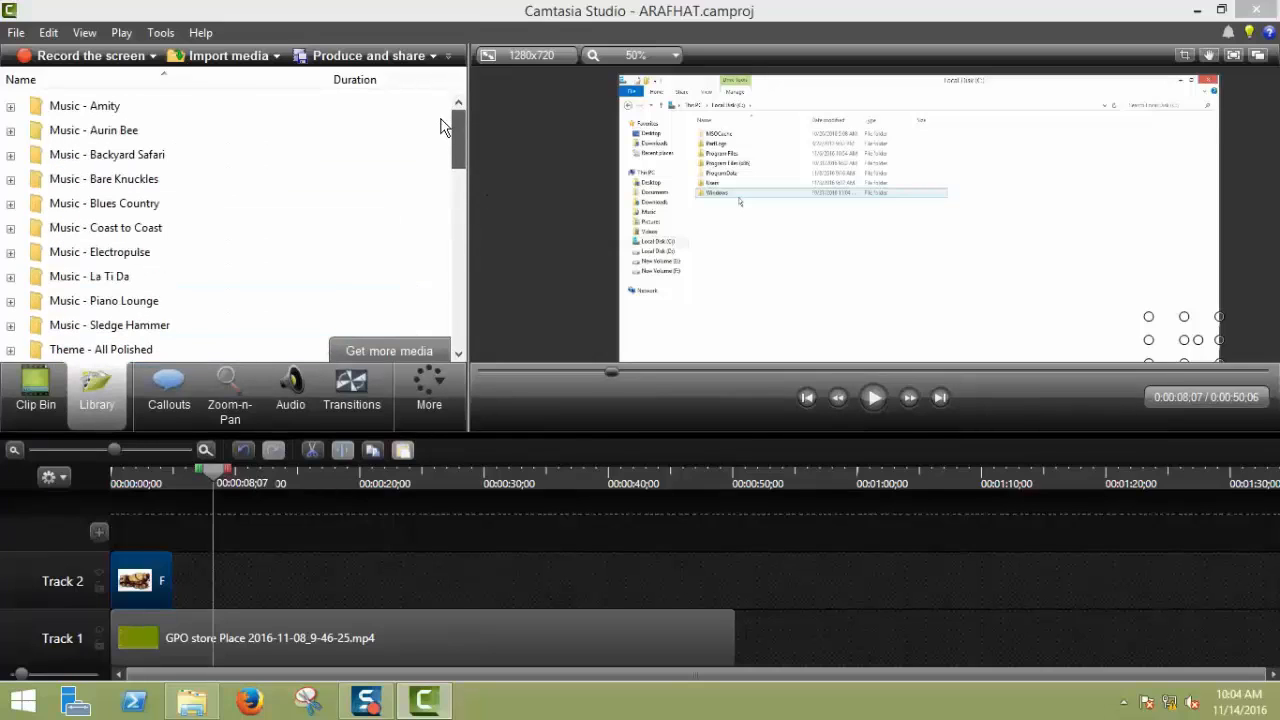
pyautogui.click(11, 107)
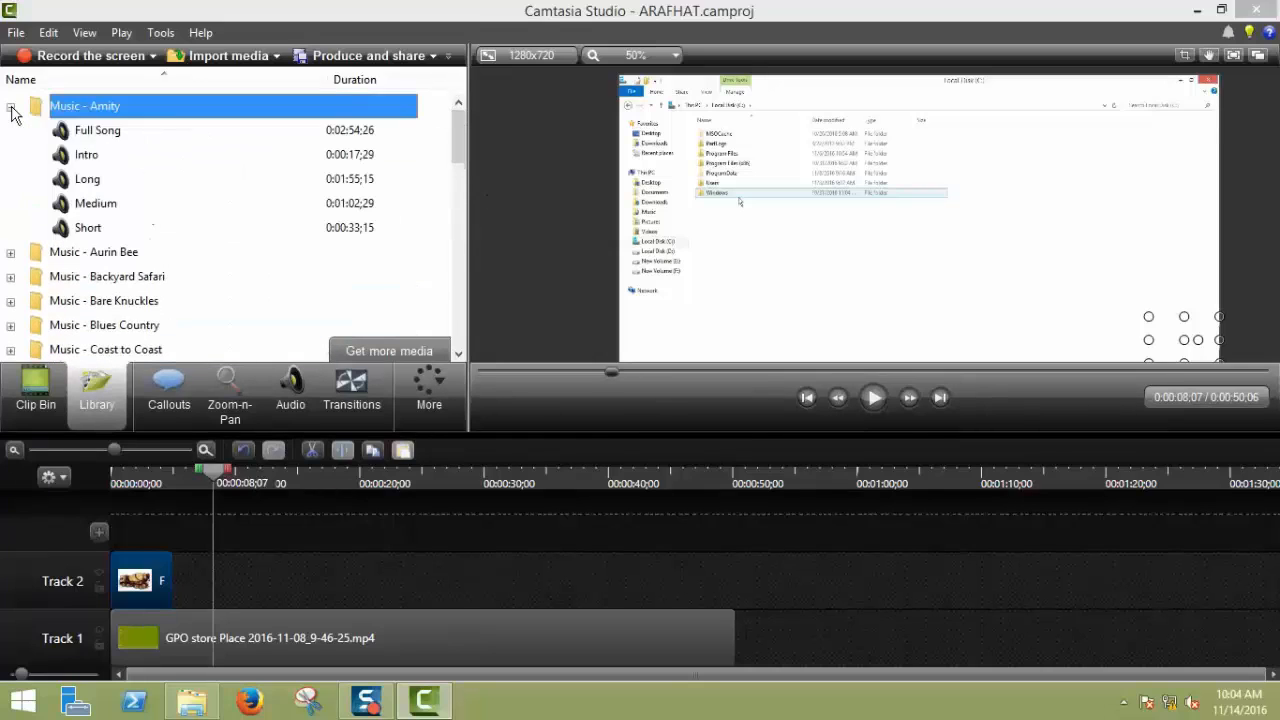
pyautogui.click(98, 139)
pyautogui.doubleClick(98, 139)
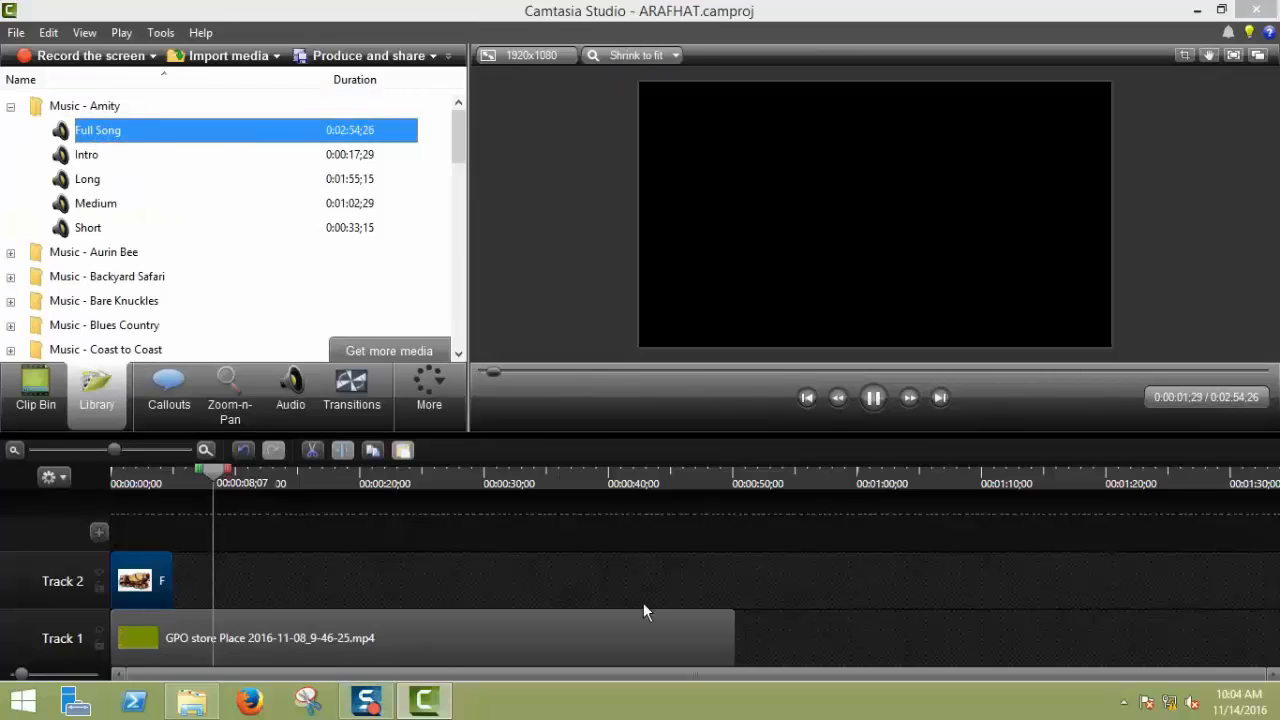
pyautogui.scroll(-1, 588, 484)
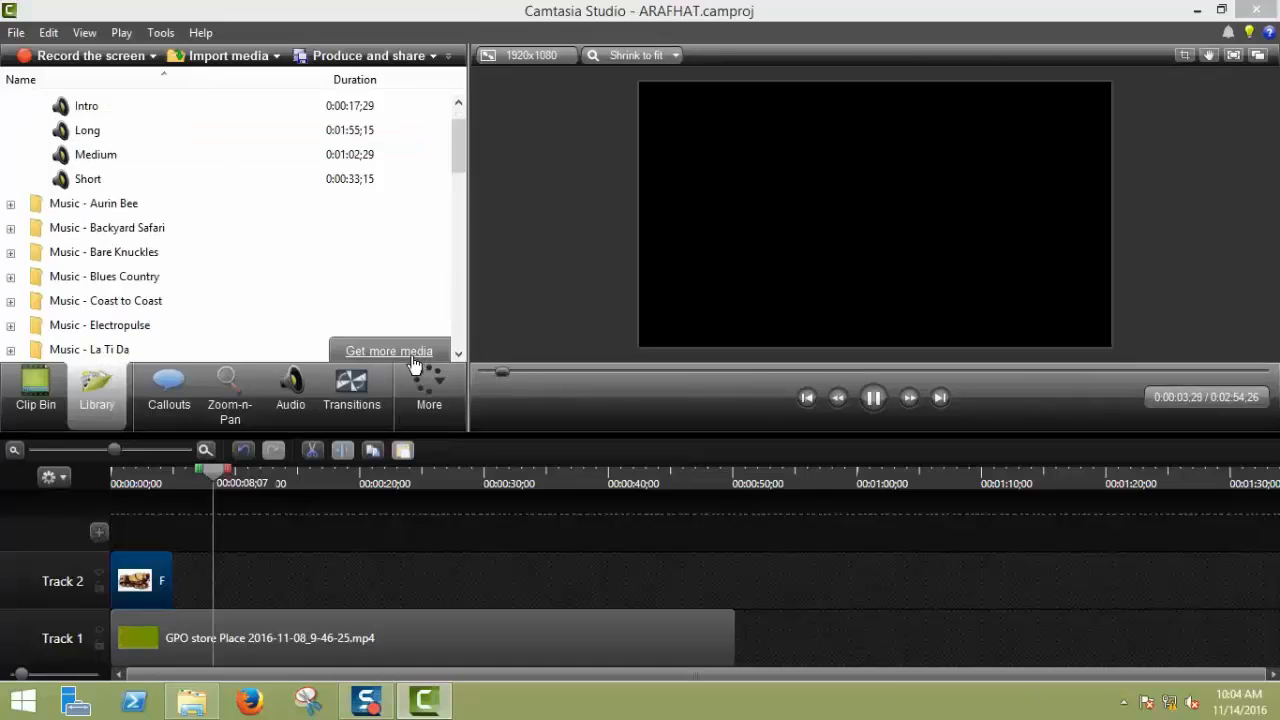
pyautogui.scroll(1, 415, 358)
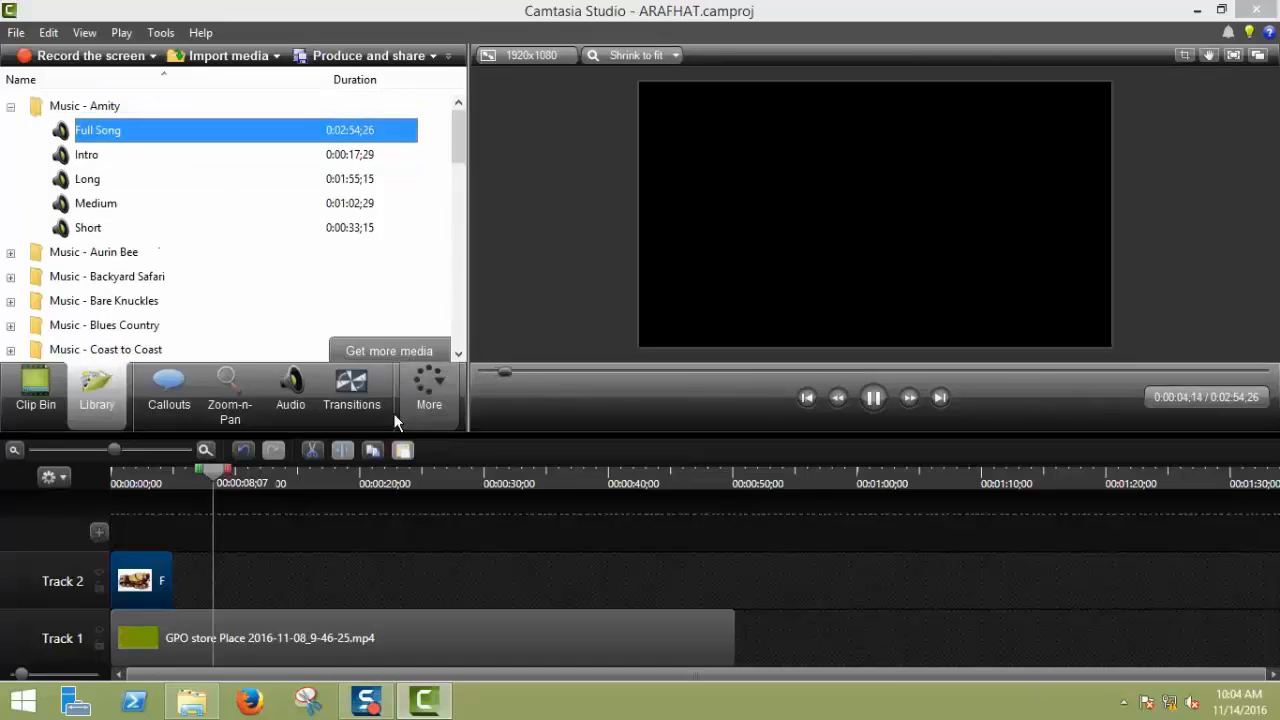
# - Add the Amity Full Song to the timeline and move it on Track 2 directly against the end of the image clip
pyautogui.rightClick(106, 131)
pyautogui.click(175, 139)
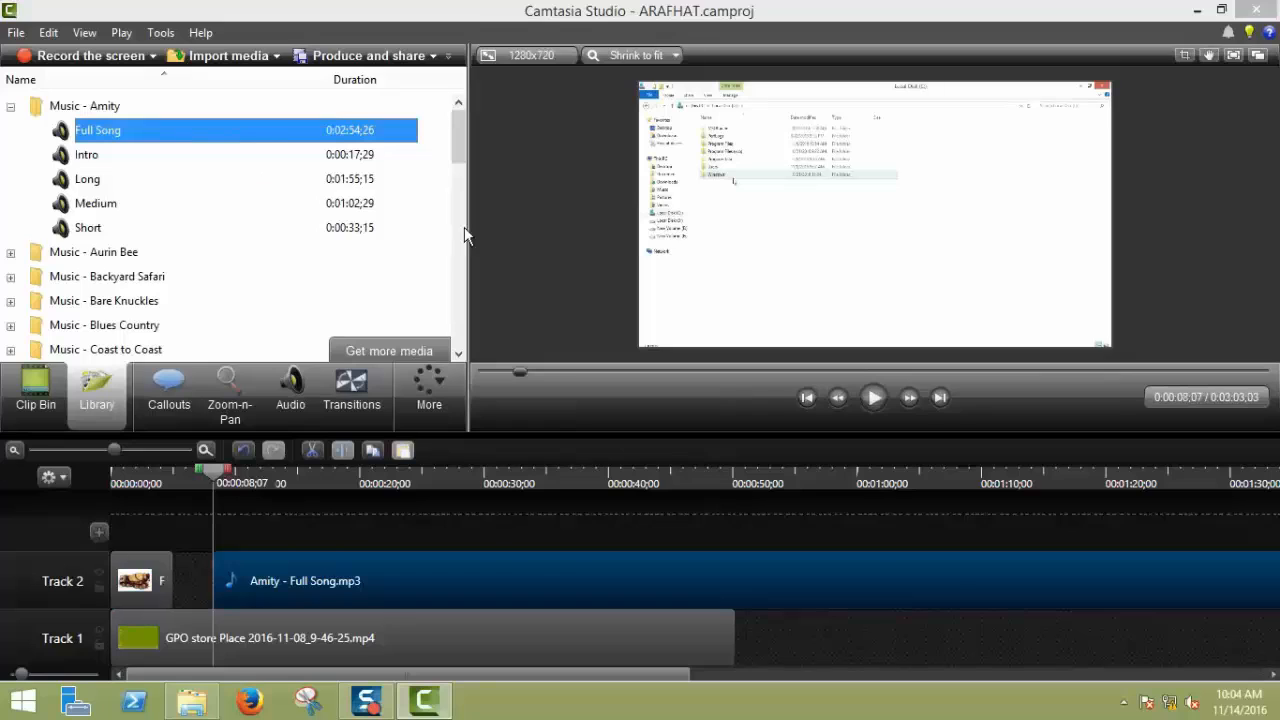
pyautogui.moveTo(343, 590); pyautogui.dragTo(236, 587)
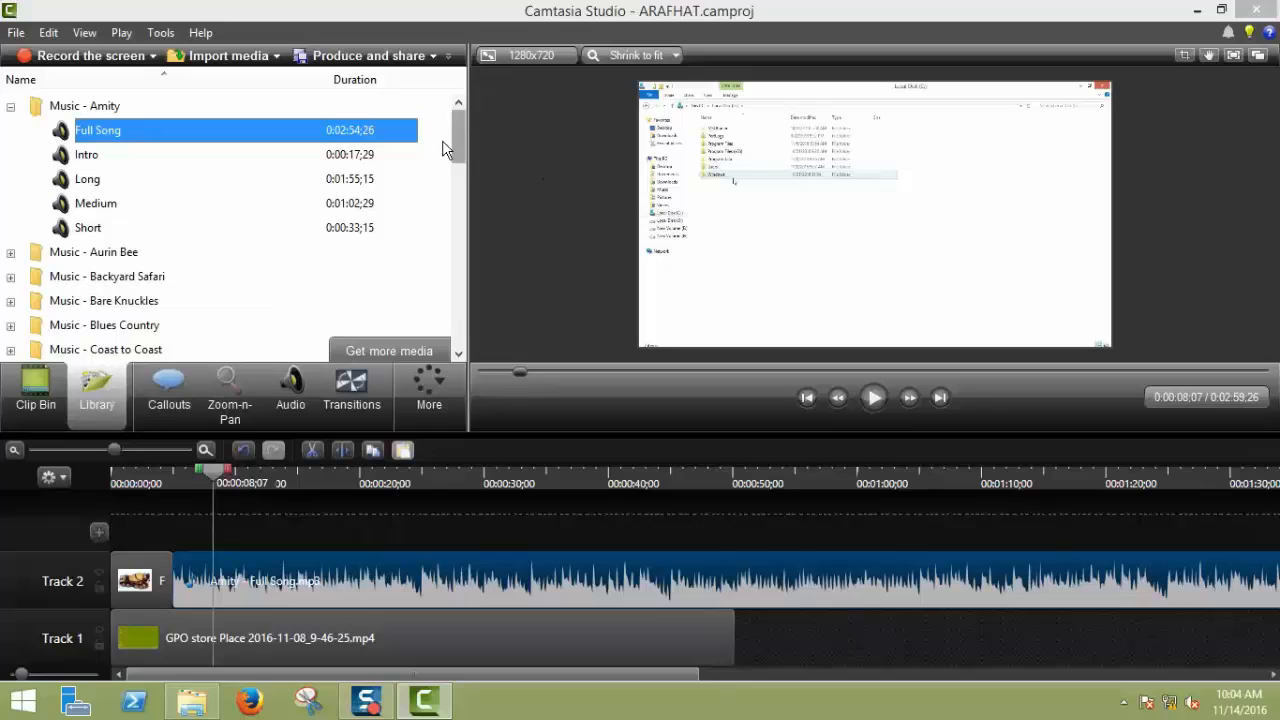
# - Browse the library's theme assets, select Basic Title in Theme - Calling Lights, and display the callout options
pyautogui.moveTo(457, 146); pyautogui.dragTo(450, 222)
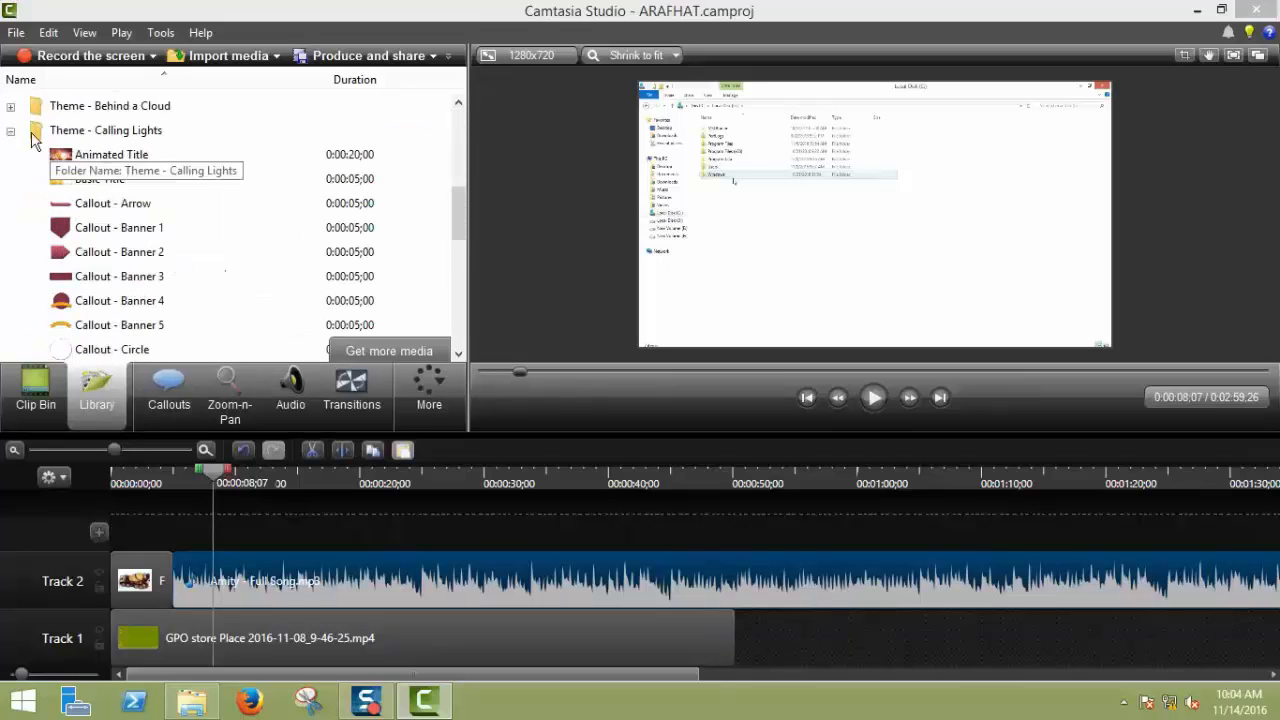
pyautogui.click(88, 182)
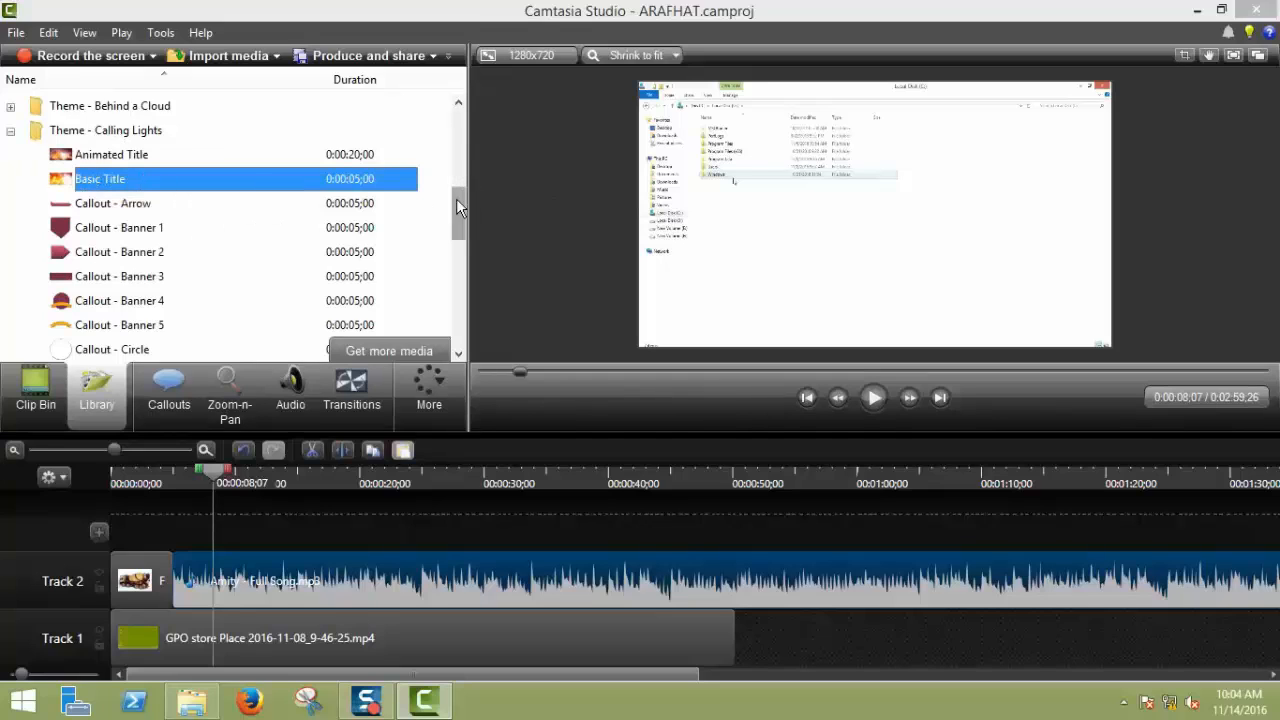
pyautogui.moveTo(456, 198); pyautogui.dragTo(476, 152)
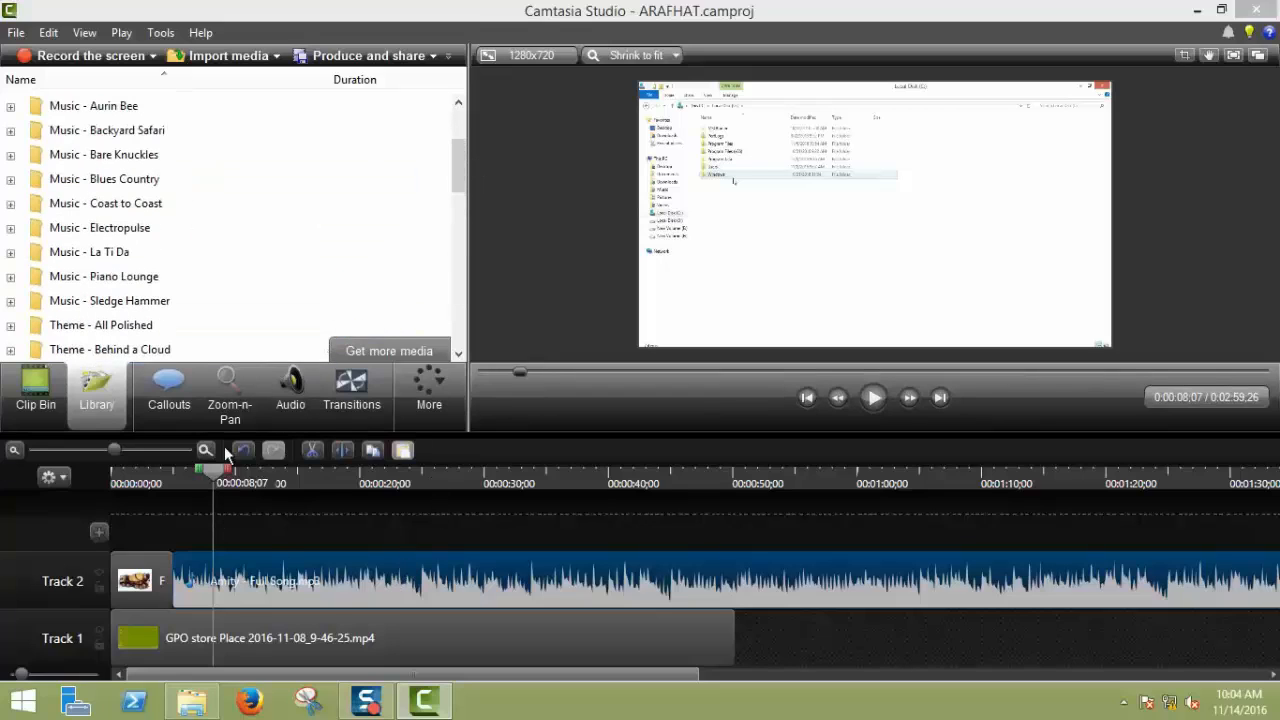
pyautogui.click(170, 400)
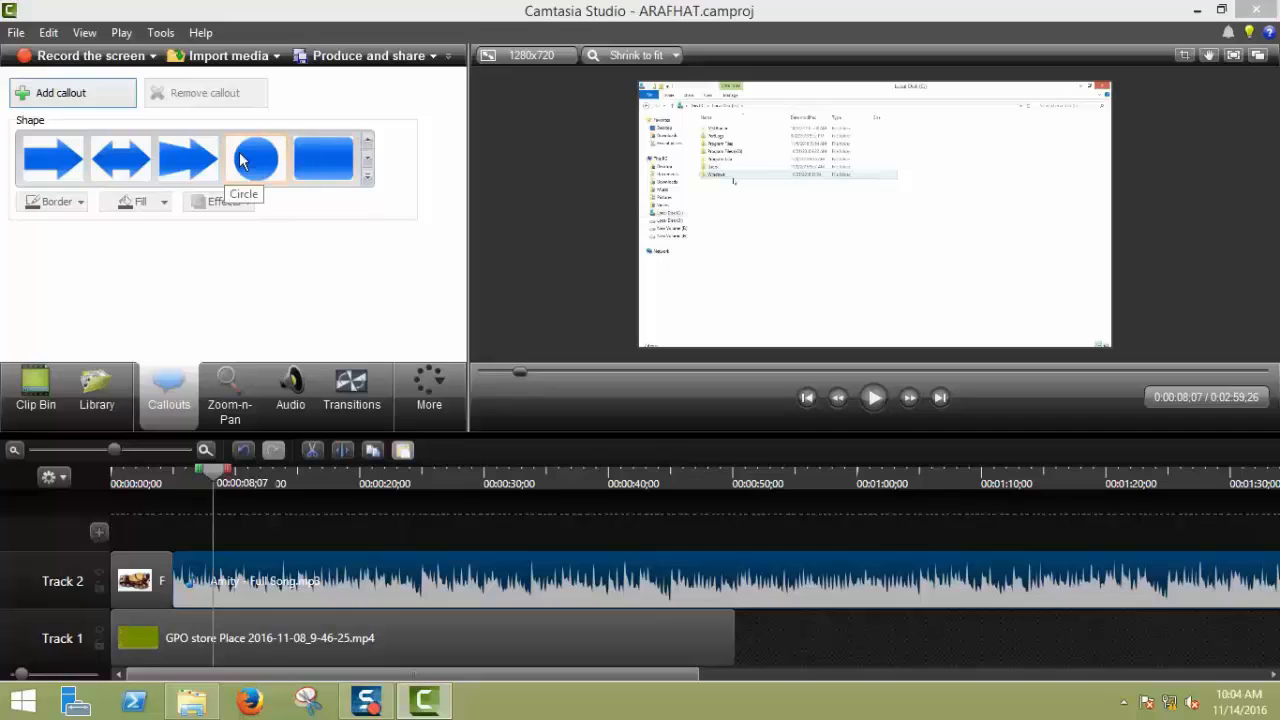
# - Add a wide arrow callout, widen it, label it with the presenter's name, and move it into the video's lower-right corner at a smaller size
pyautogui.click(196, 158)
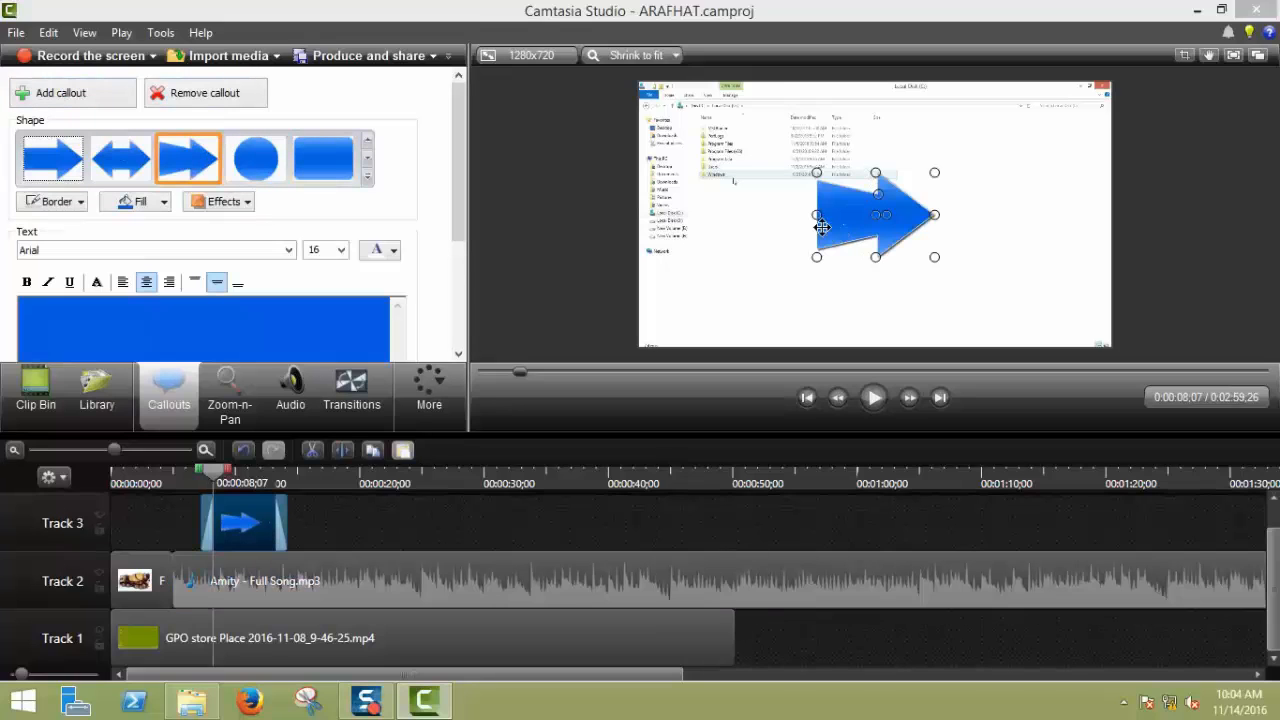
pyautogui.moveTo(817, 215); pyautogui.dragTo(772, 224)
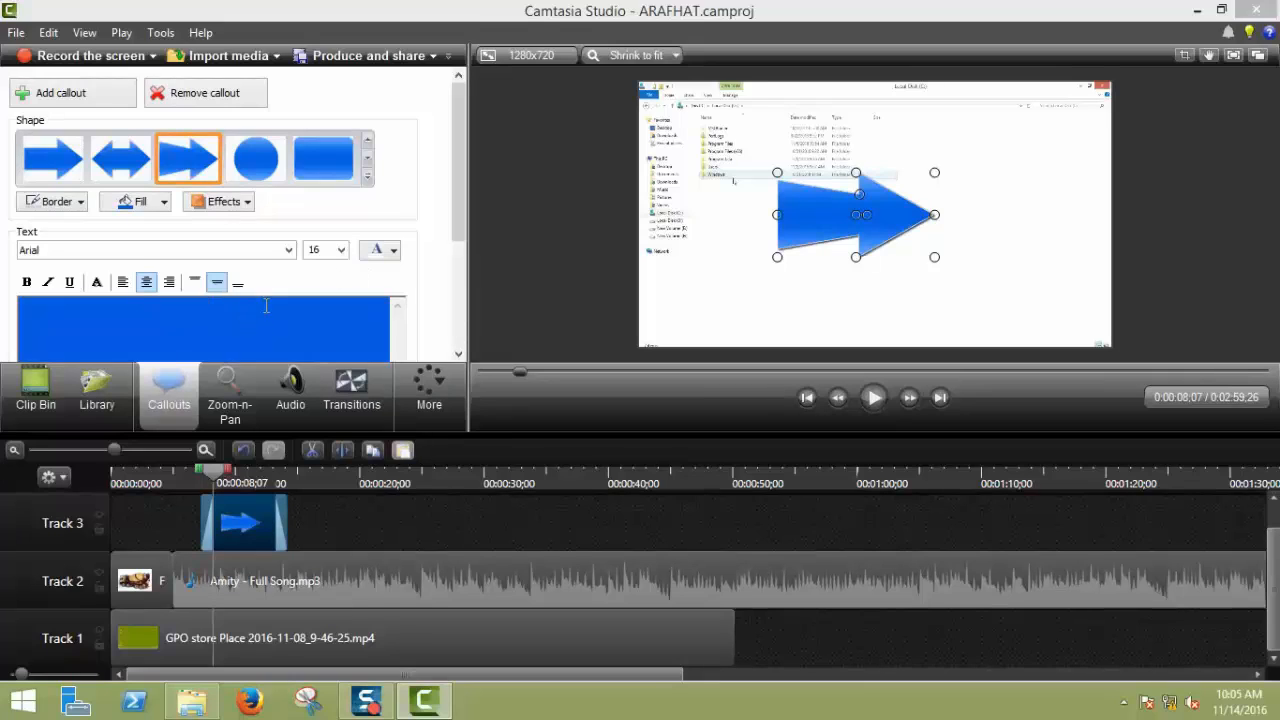
pyautogui.click(178, 332)
pyautogui.write('ARAFHAT')
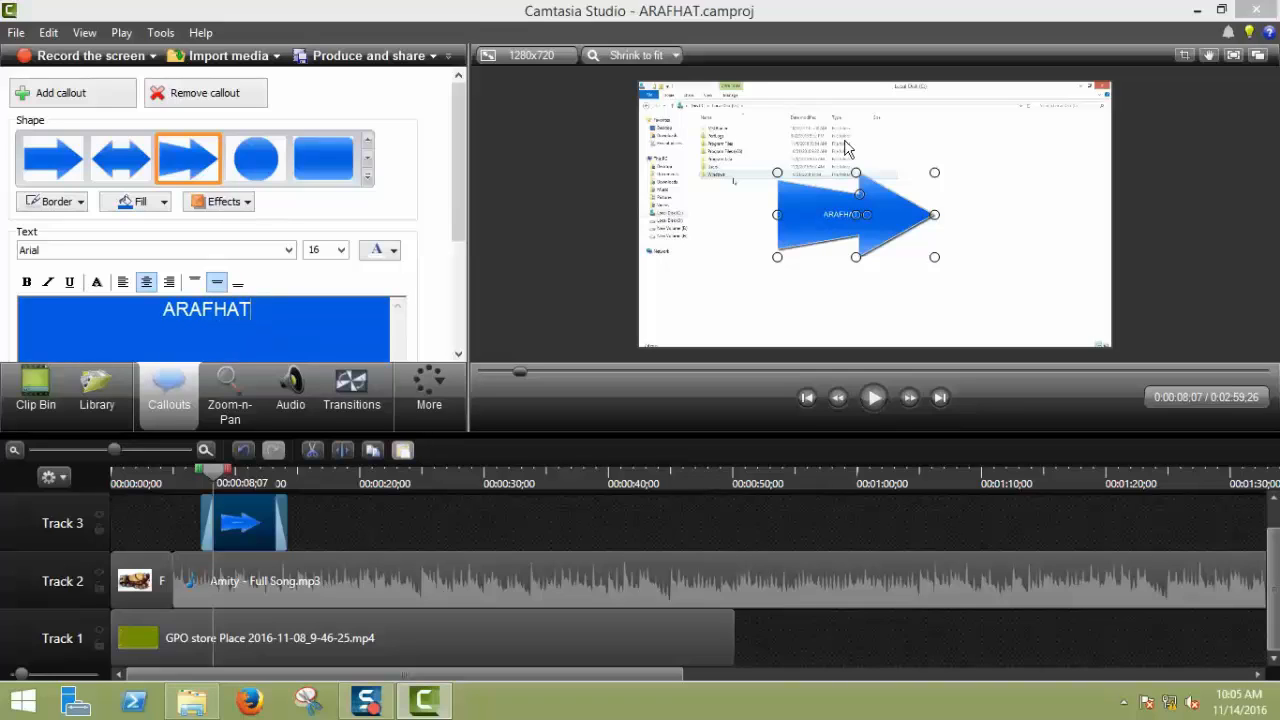
pyautogui.moveTo(777, 172); pyautogui.dragTo(999, 305)
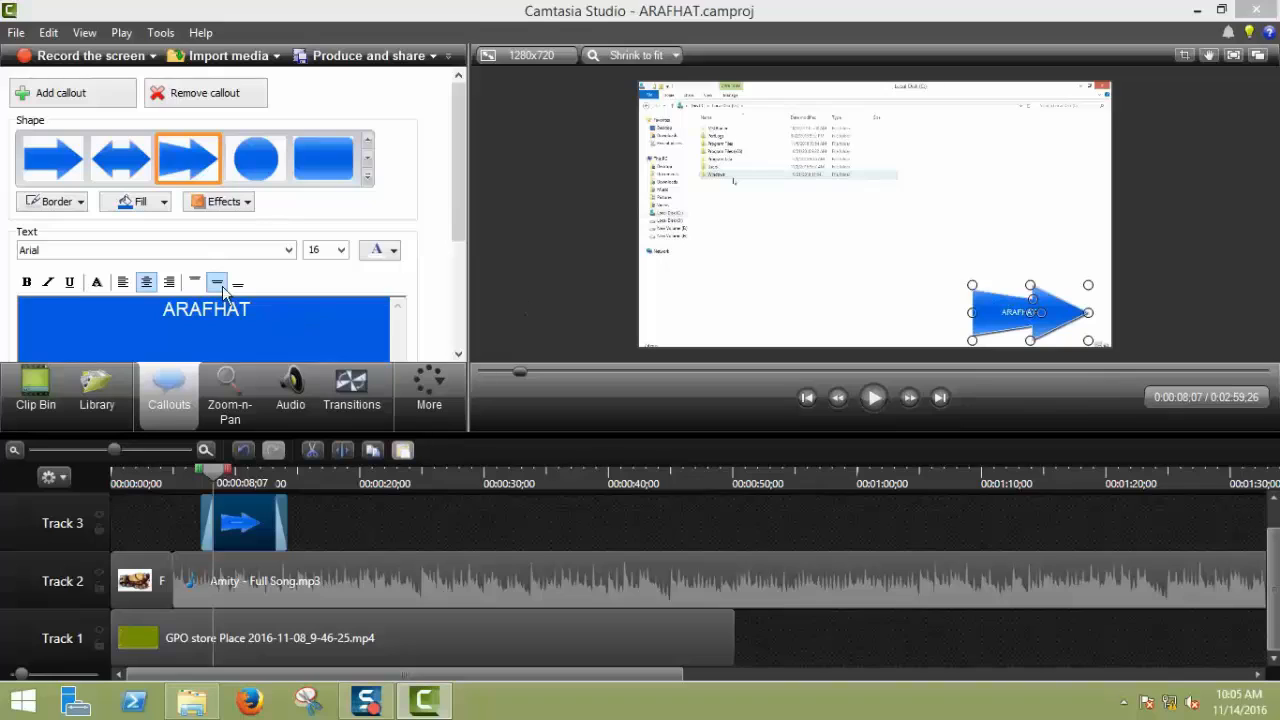
# - Set the arrow callout's text to size 24 and colour it red, trying yellow first
pyautogui.moveTo(259, 308); pyautogui.dragTo(153, 312)
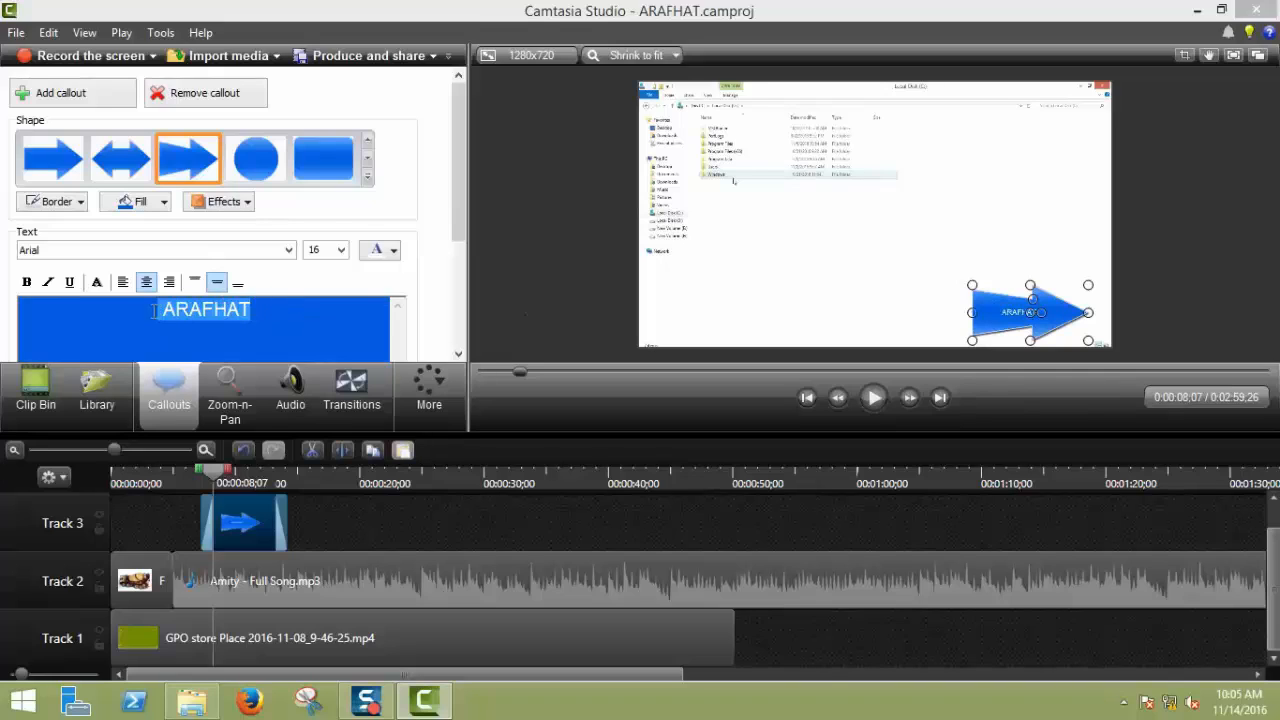
pyautogui.click(341, 249)
pyautogui.click(320, 389)
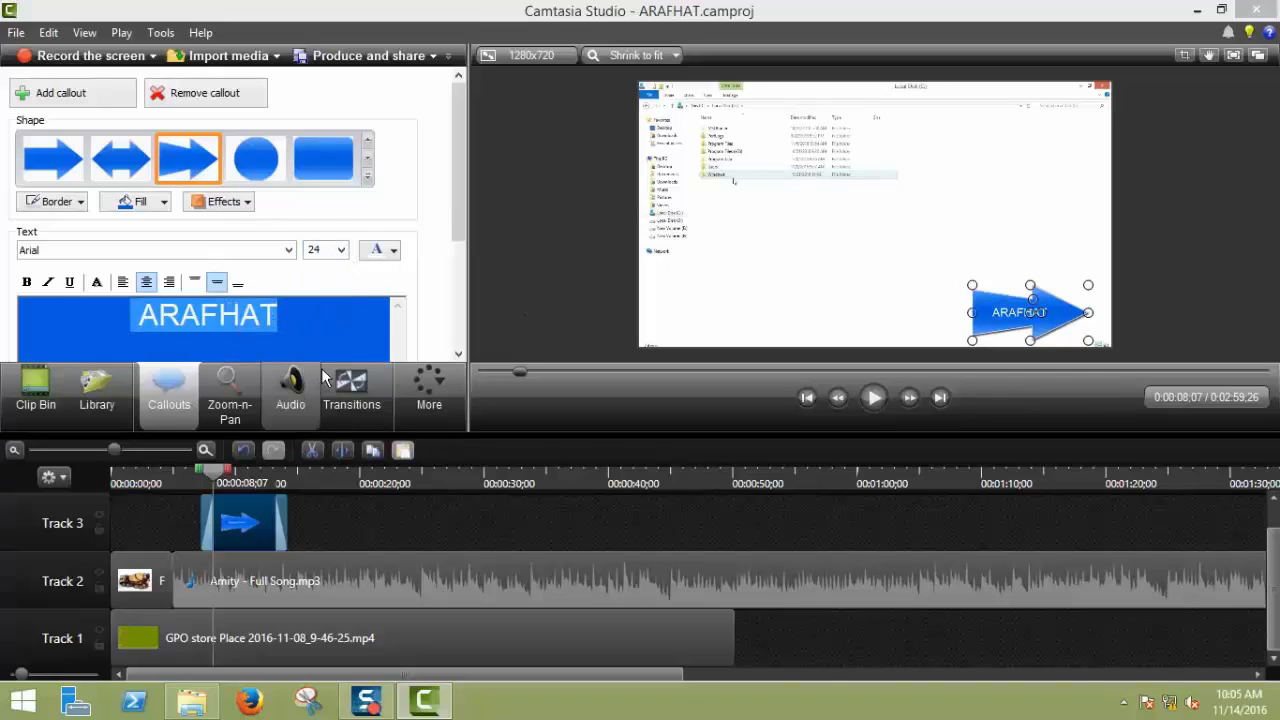
pyautogui.click(394, 250)
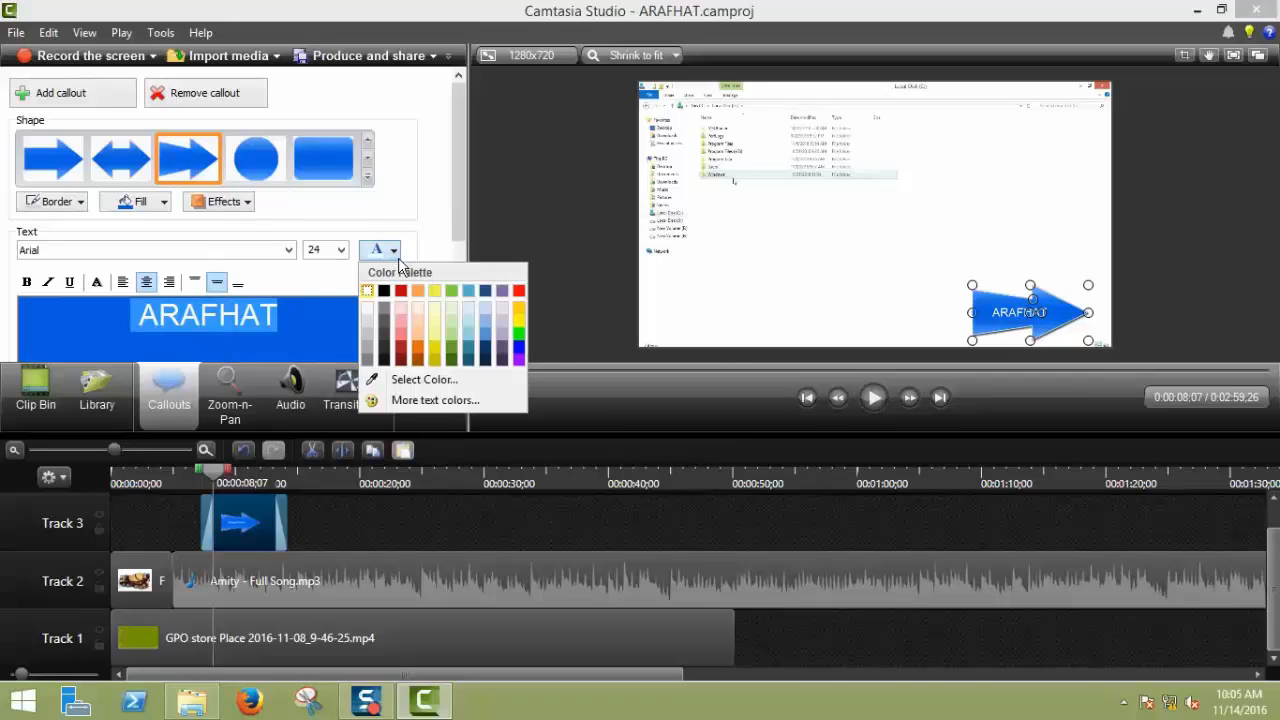
pyautogui.click(435, 292)
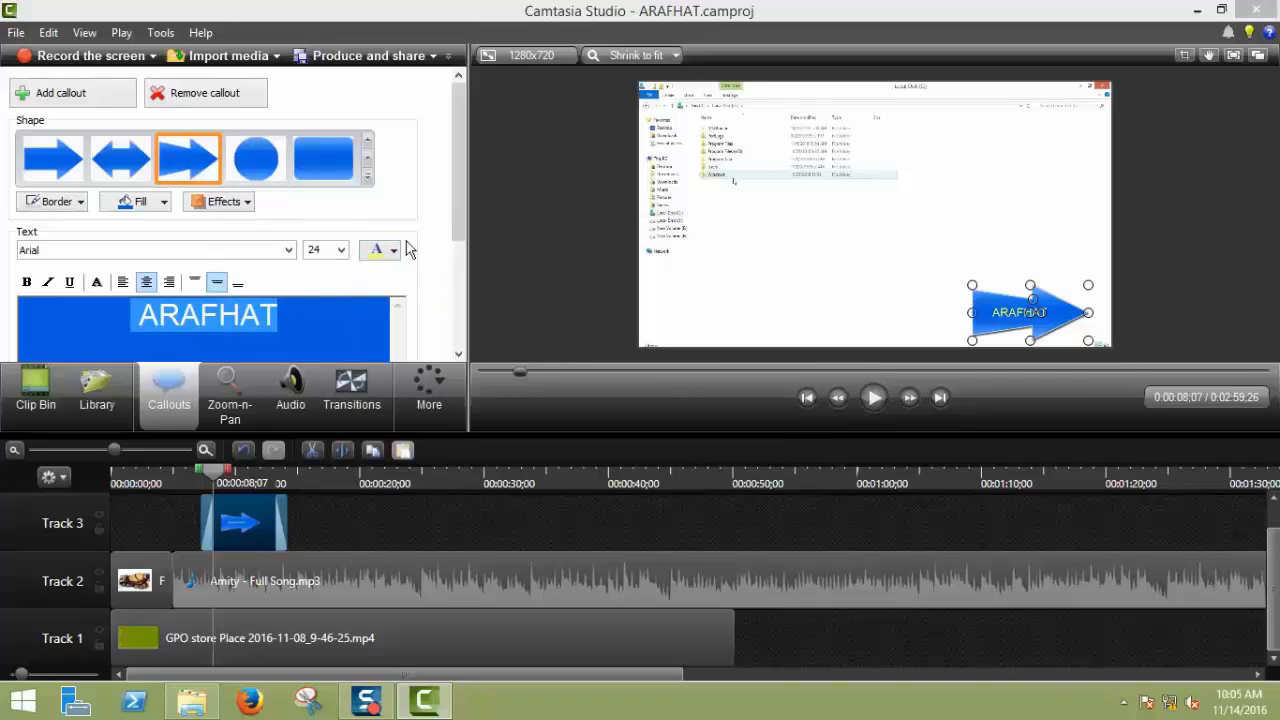
pyautogui.click(394, 250)
pyautogui.click(400, 292)
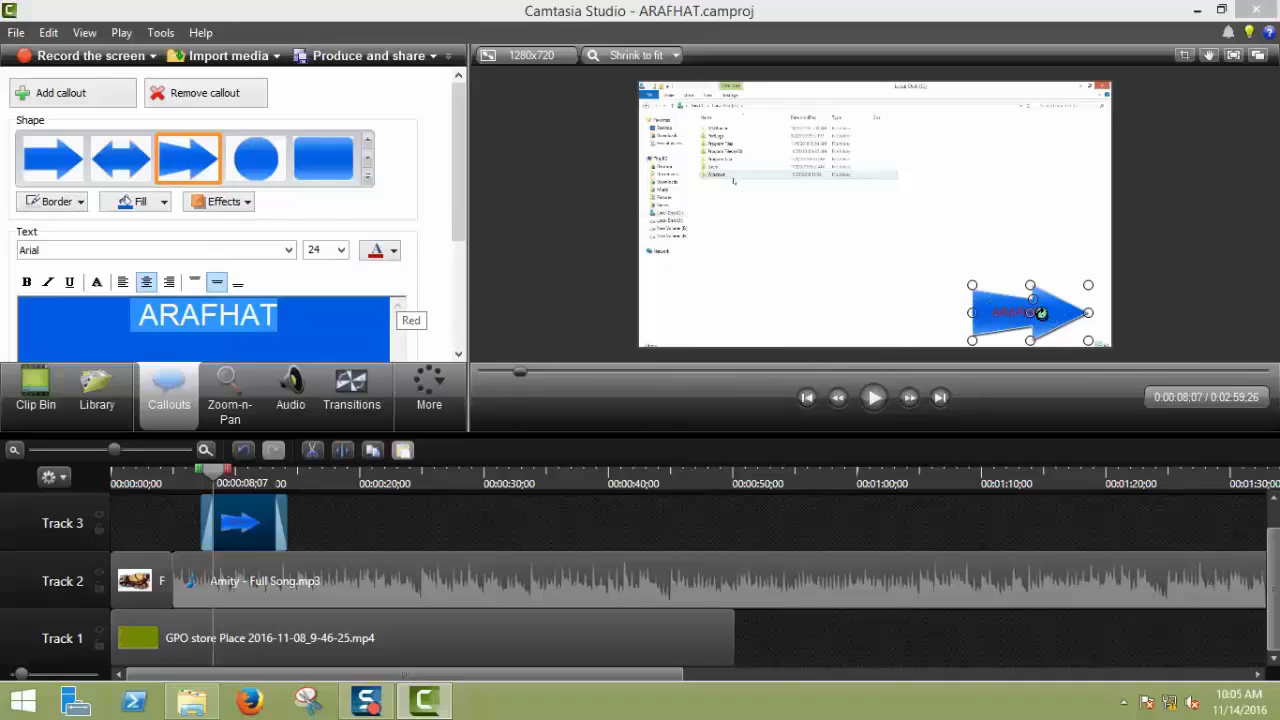
pyautogui.click(791, 280)
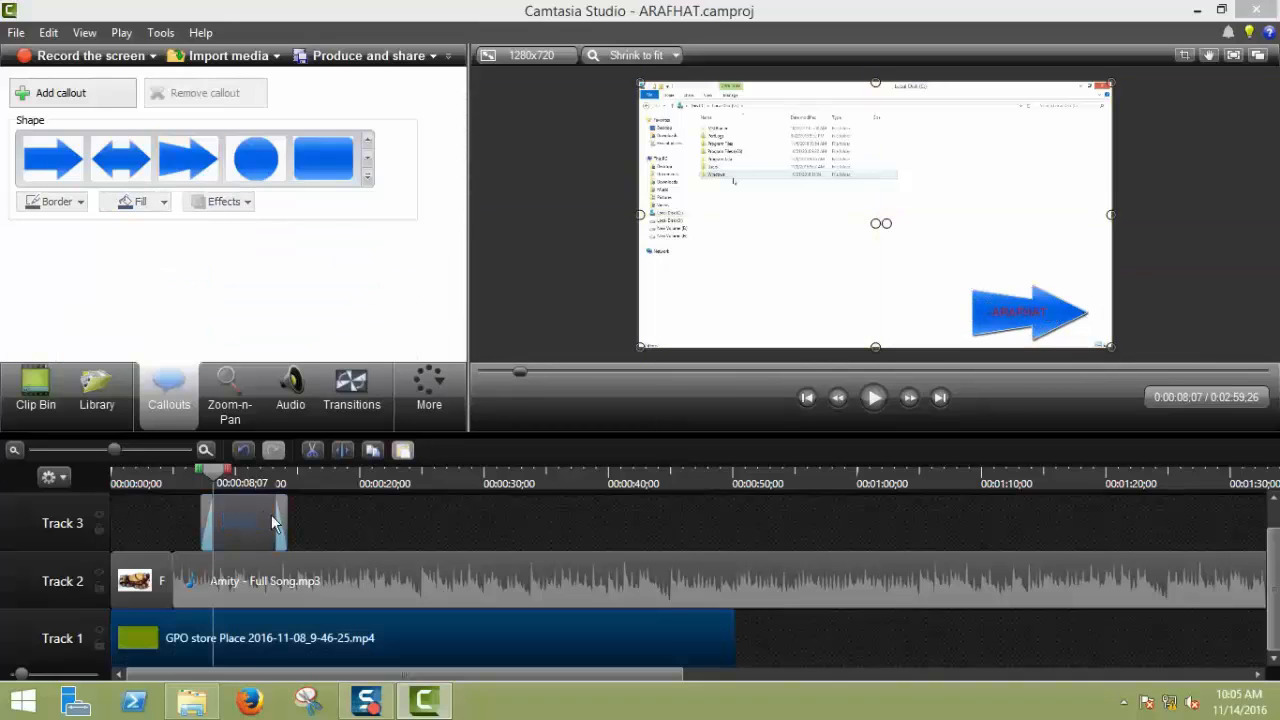
# - Move the arrow callout on Track 3 to the timeline's start and extend it to the end of the Track 1 video
pyautogui.moveTo(285, 523); pyautogui.dragTo(721, 540)
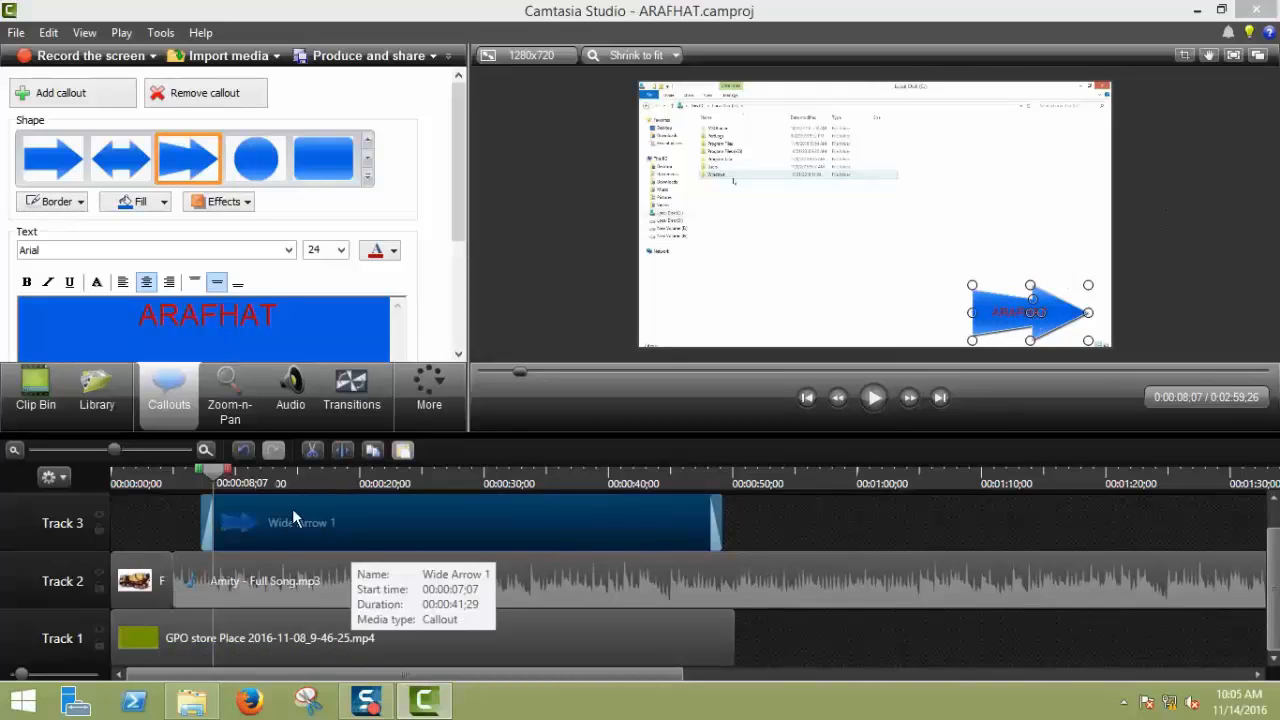
pyautogui.moveTo(292, 508); pyautogui.dragTo(144, 511)
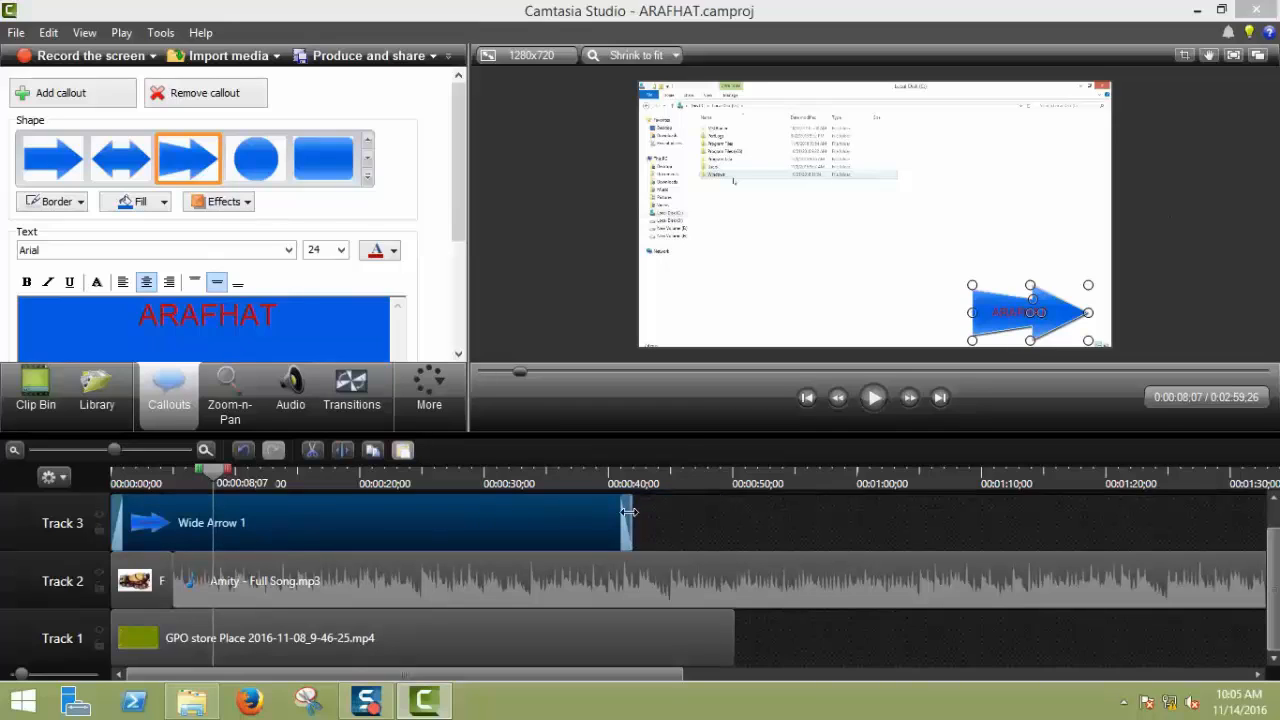
pyautogui.moveTo(628, 512); pyautogui.dragTo(731, 512)
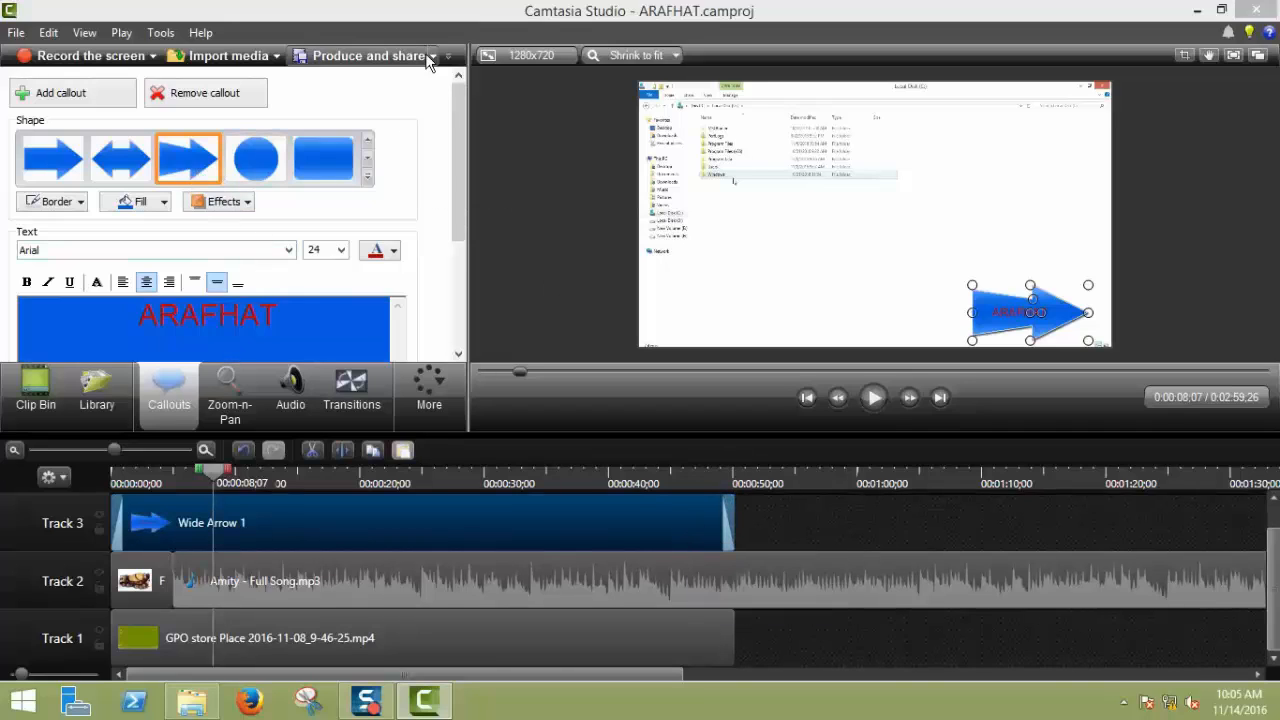
# - Add a zoom at 0:00:08;07 that enlarges the upper-left area of the video to 136%
pyautogui.click(231, 412)
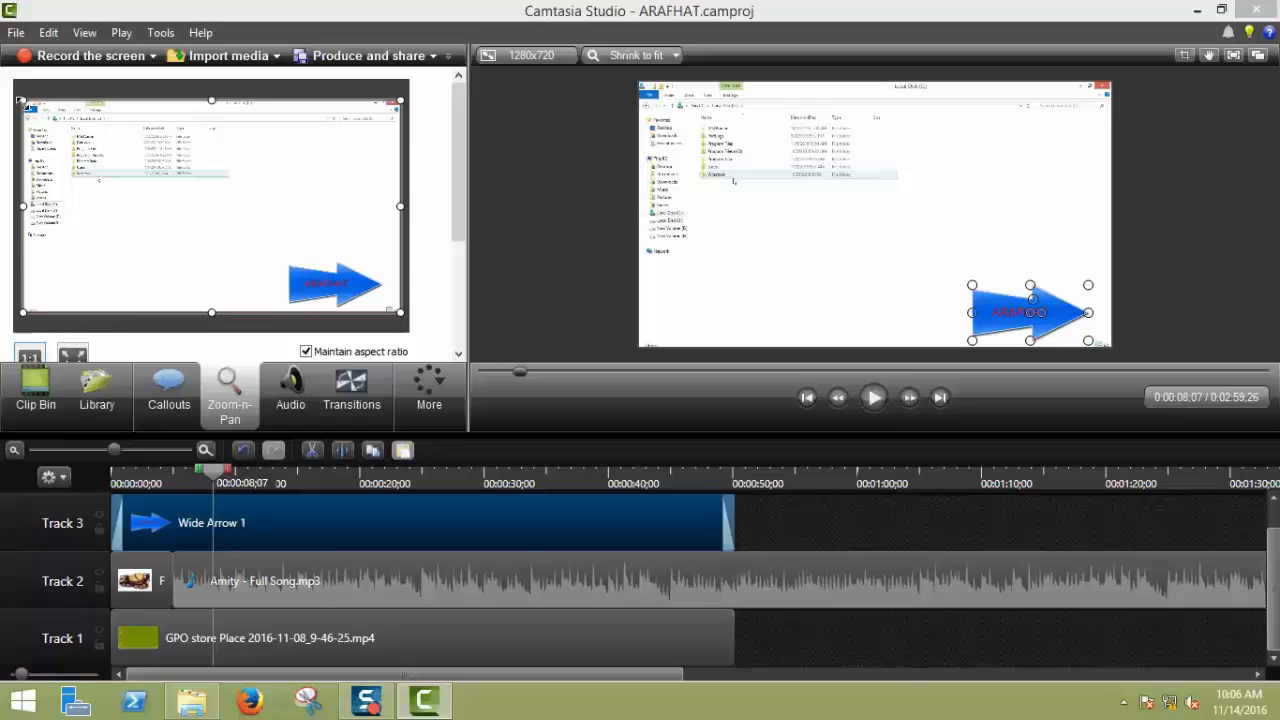
pyautogui.moveTo(24, 102); pyautogui.dragTo(63, 133)
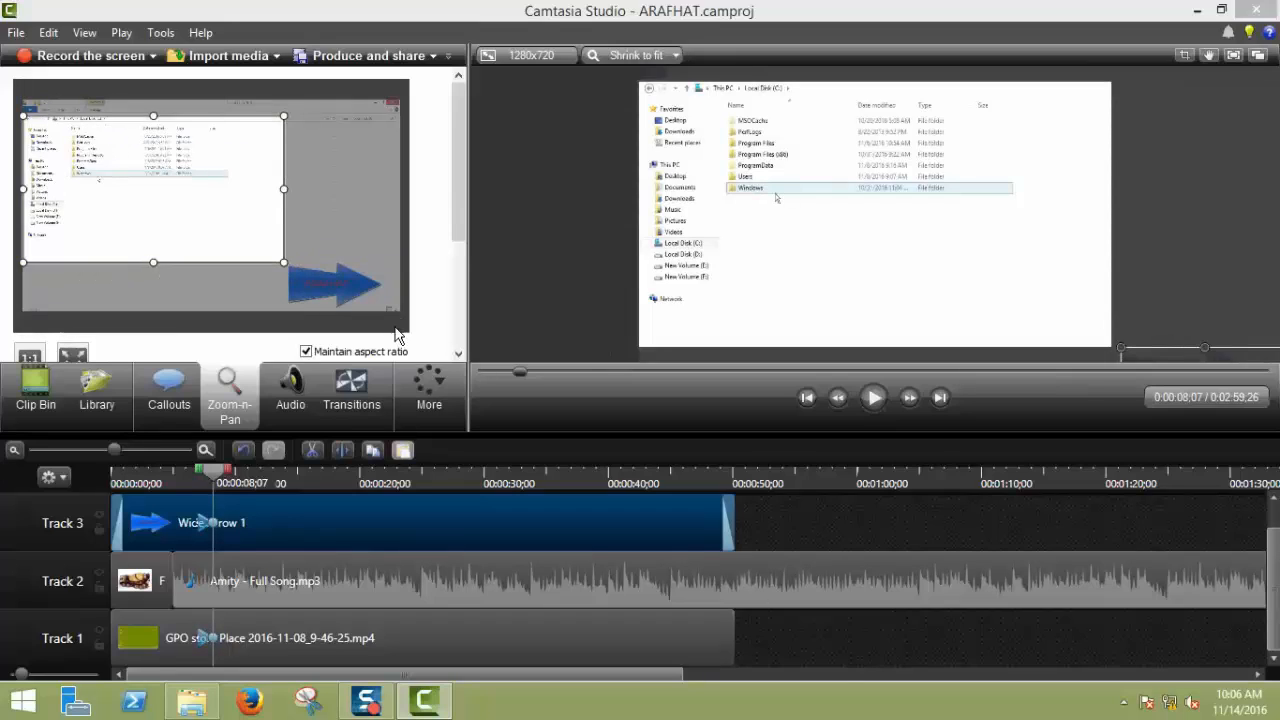
# - Lower the overall volume of the Amity - Full Song clip on Track 2 and show its audio editing options
pyautogui.click(292, 412)
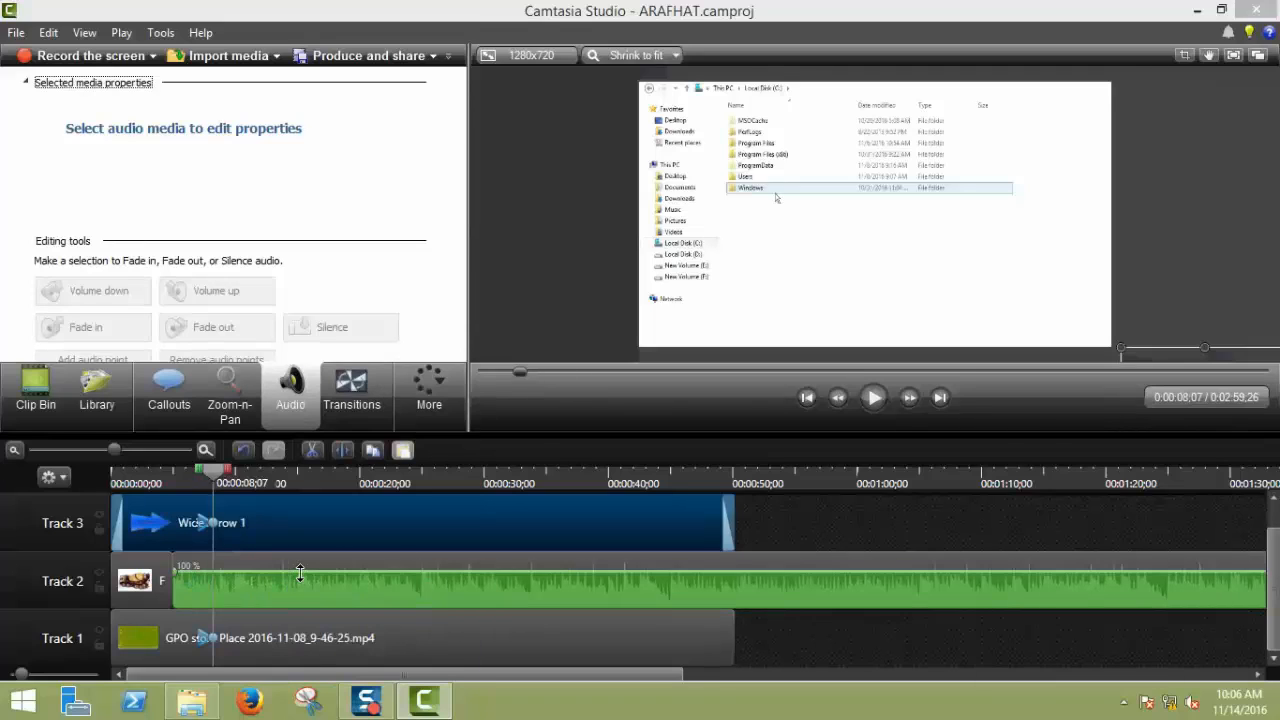
pyautogui.moveTo(300, 572)
pyautogui.mouseDown()
pyautogui.moveTo(303, 546)
pyautogui.moveTo(283, 587)
pyautogui.mouseUp()
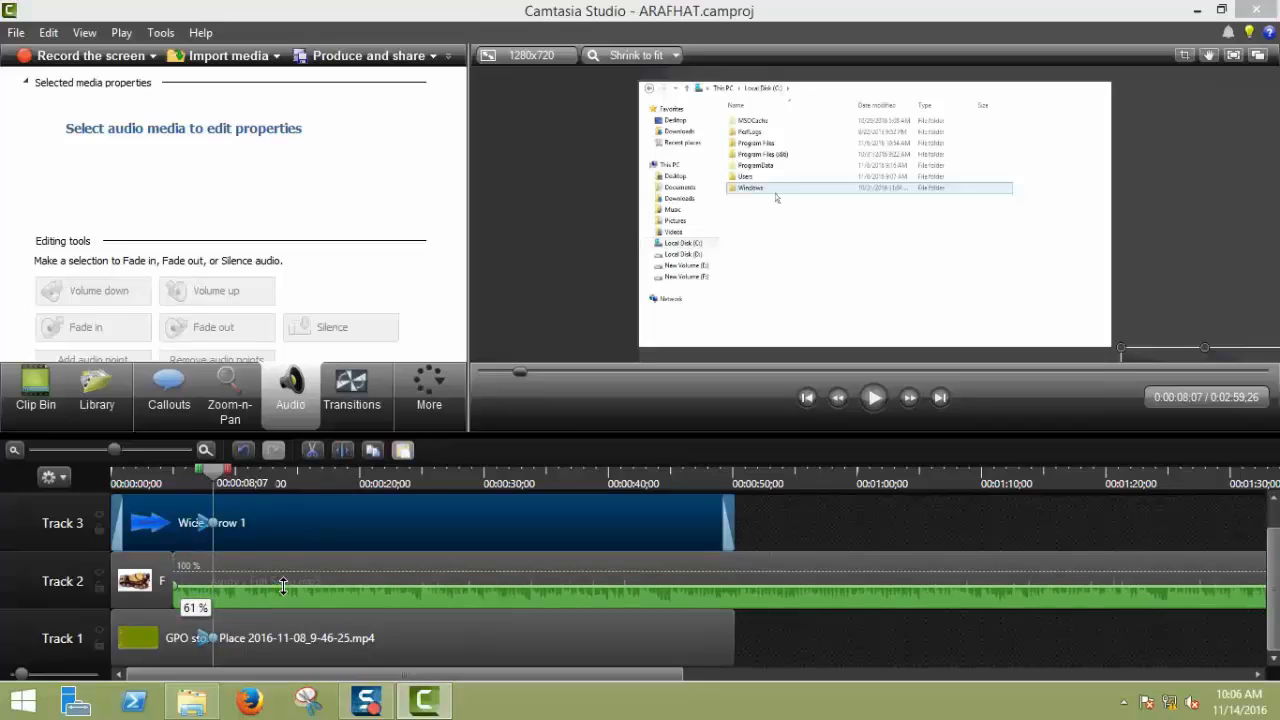
pyautogui.moveTo(283, 587)
pyautogui.mouseDown()
pyautogui.moveTo(288, 540)
pyautogui.moveTo(276, 594)
pyautogui.mouseUp()
pyautogui.click(330, 592)
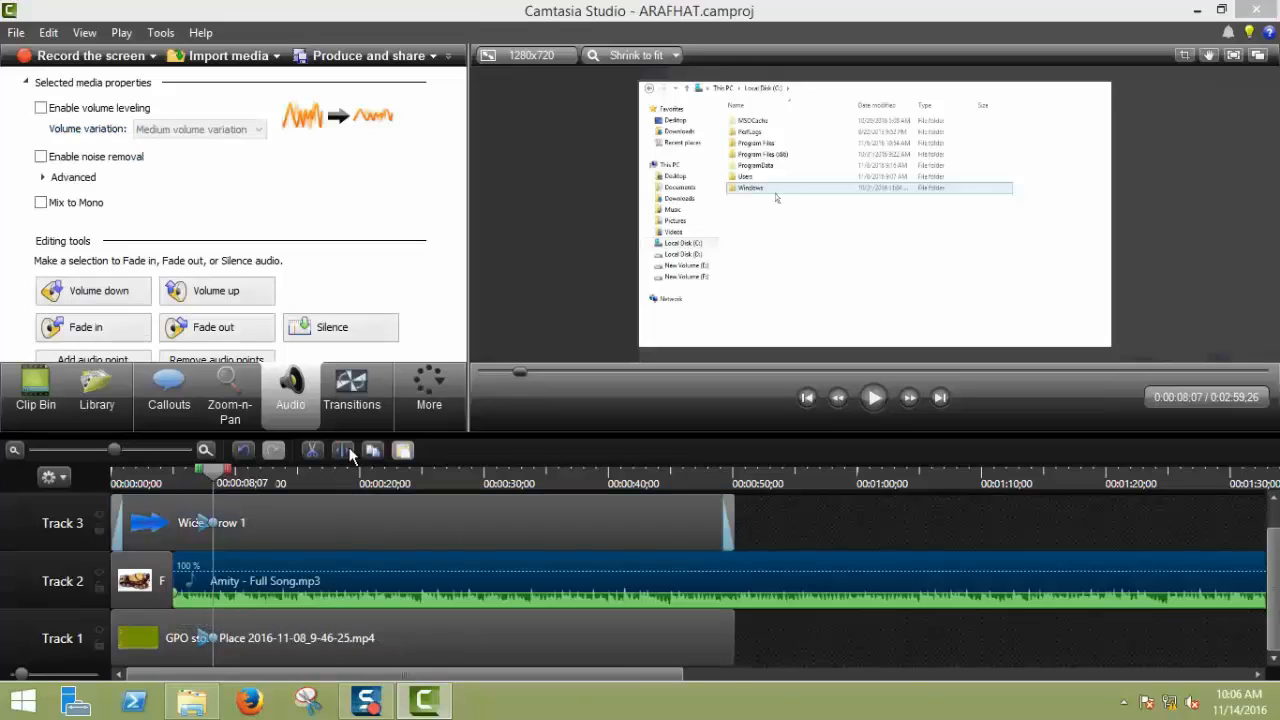
# - Add a second zoom at 0:00:12;25 that scales the media back to fit the entire canvas
pyautogui.click(351, 392)
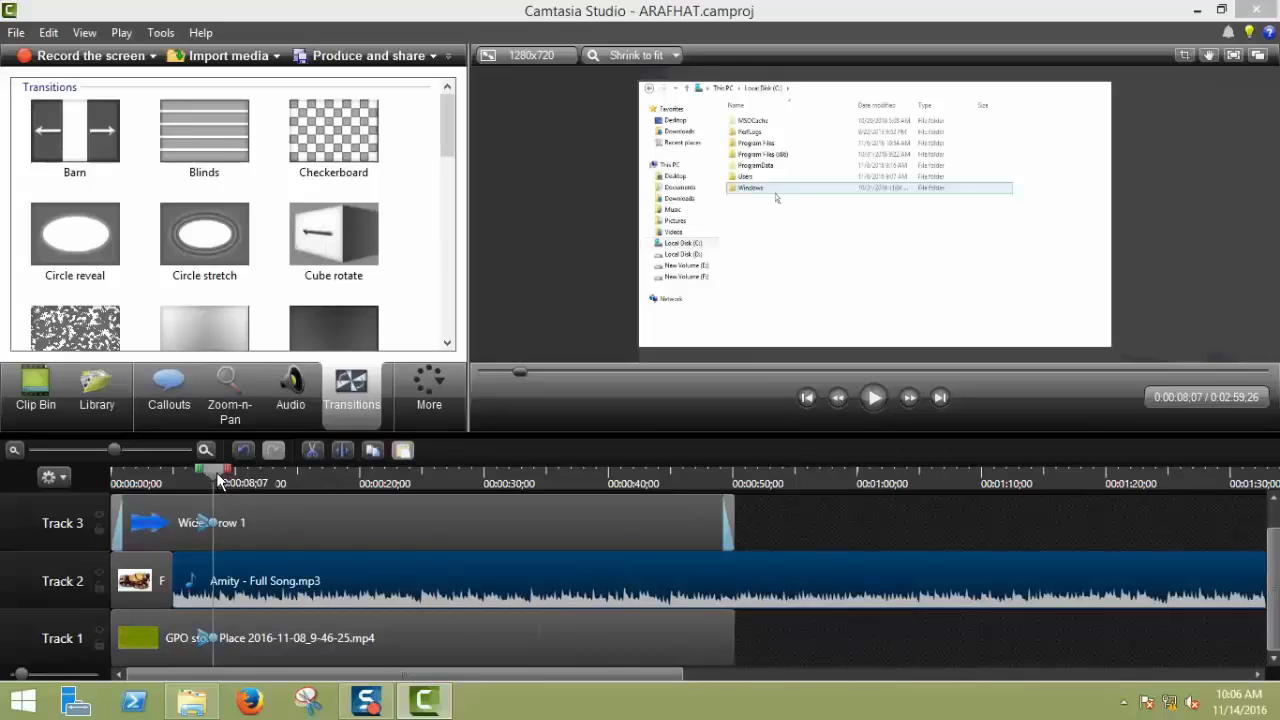
pyautogui.moveTo(218, 480); pyautogui.dragTo(270, 483)
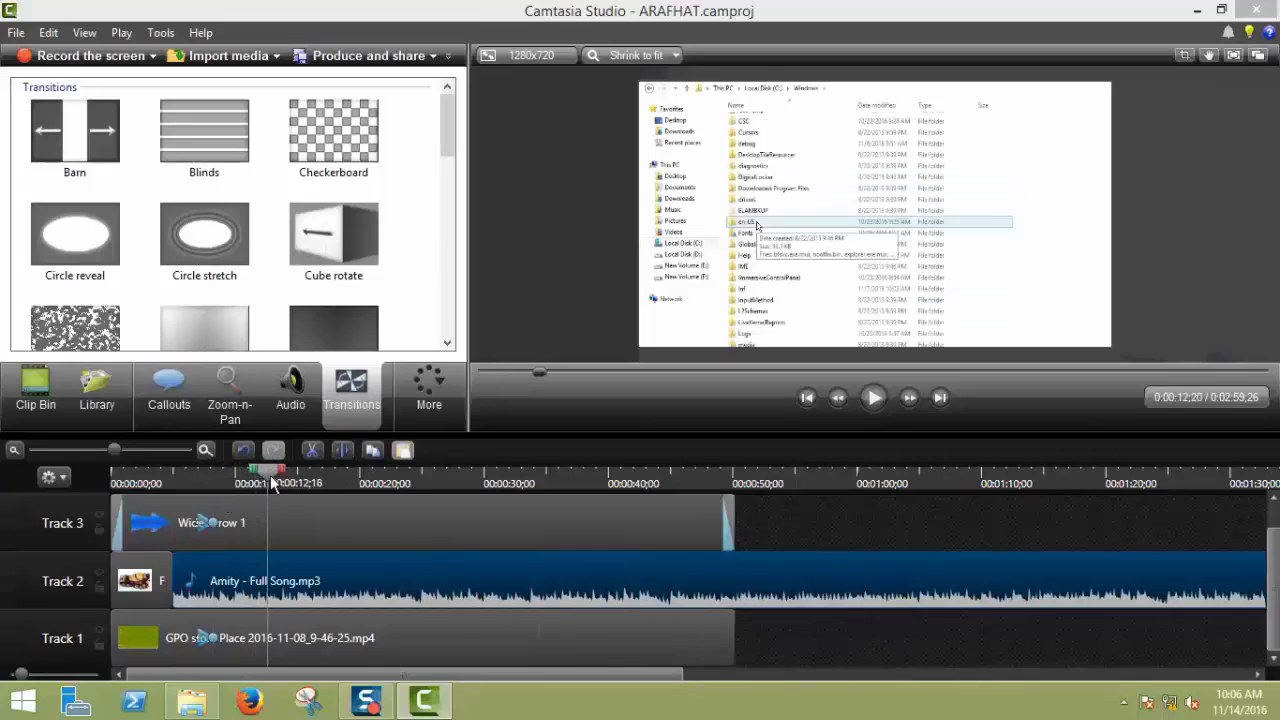
pyautogui.click(220, 410)
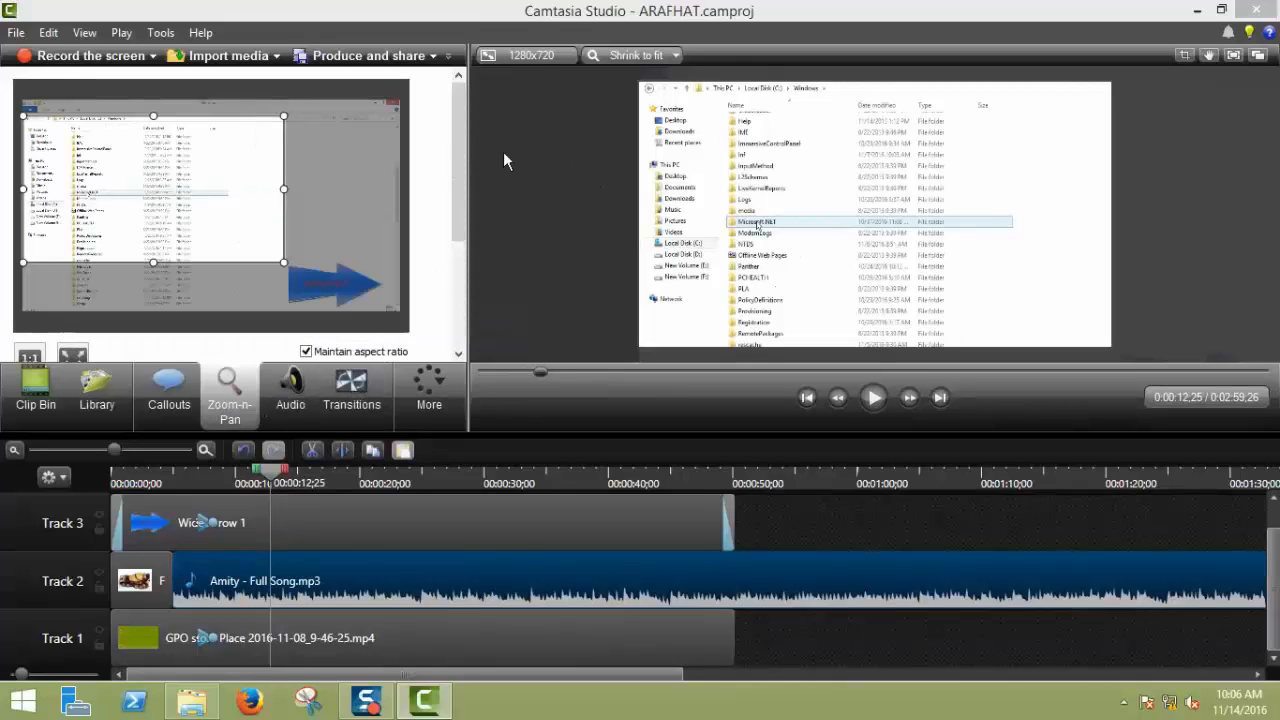
pyautogui.click(205, 528)
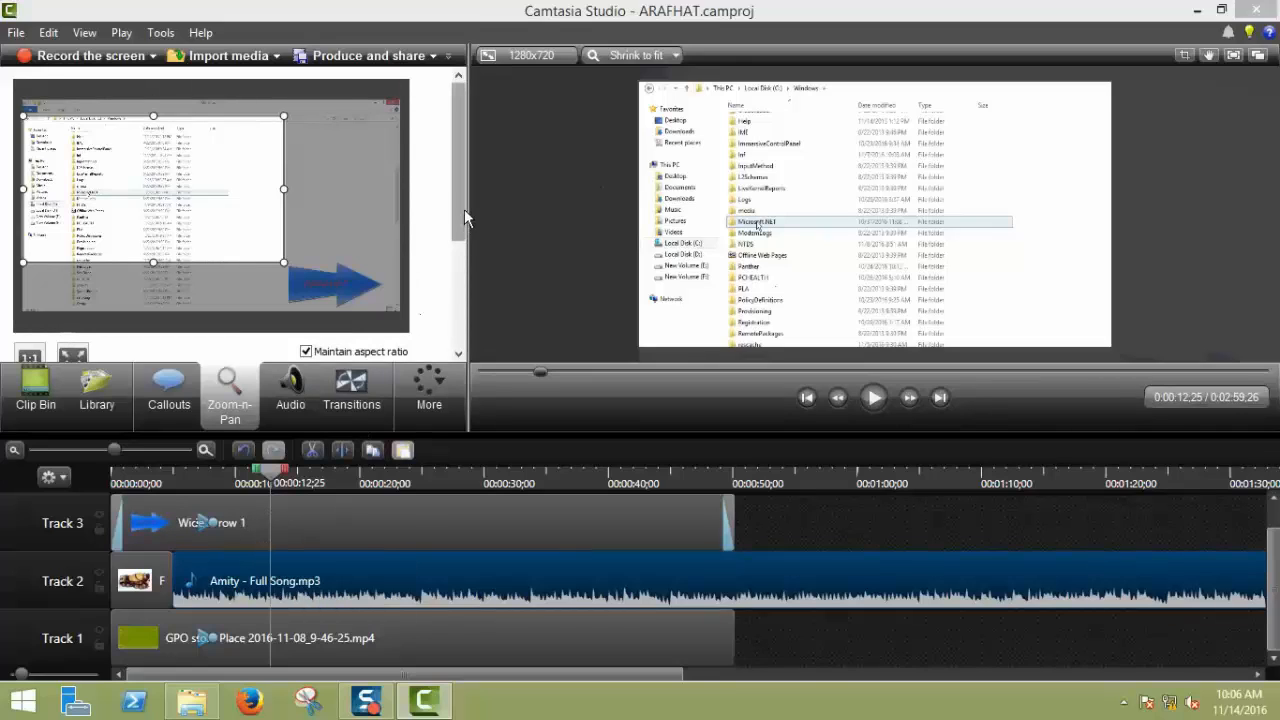
pyautogui.moveTo(464, 209); pyautogui.dragTo(457, 254)
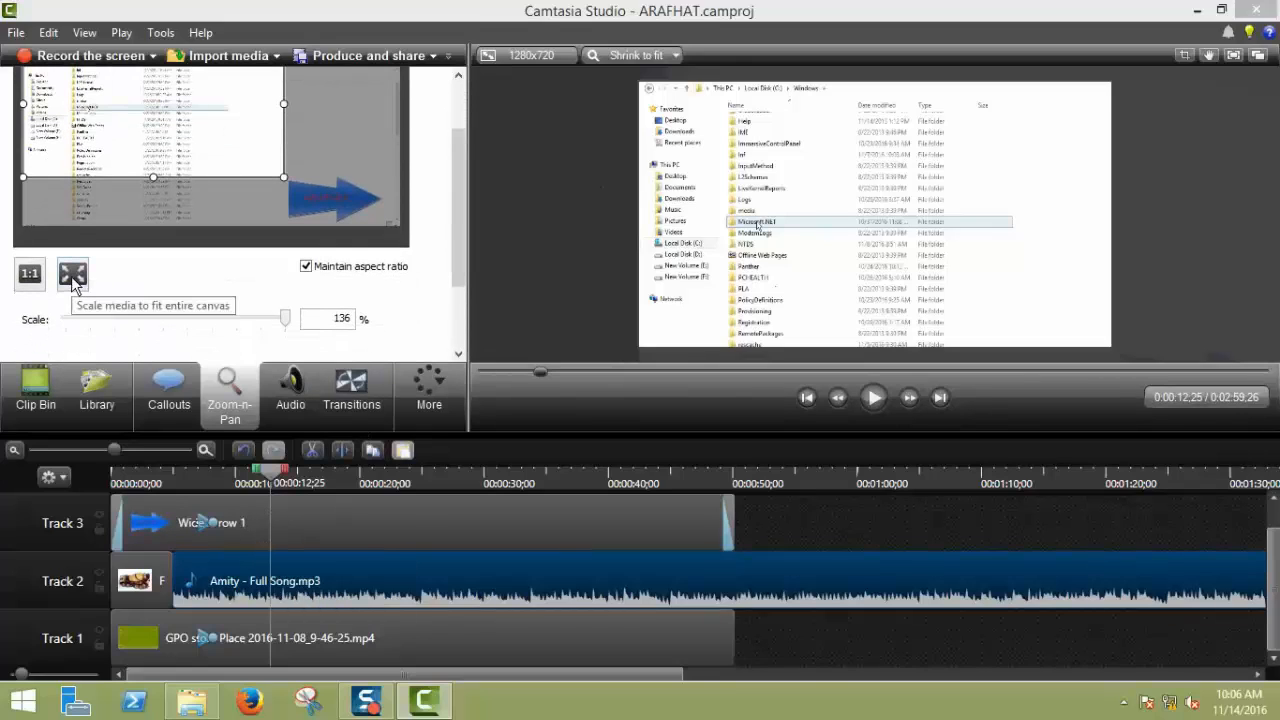
pyautogui.click(73, 275)
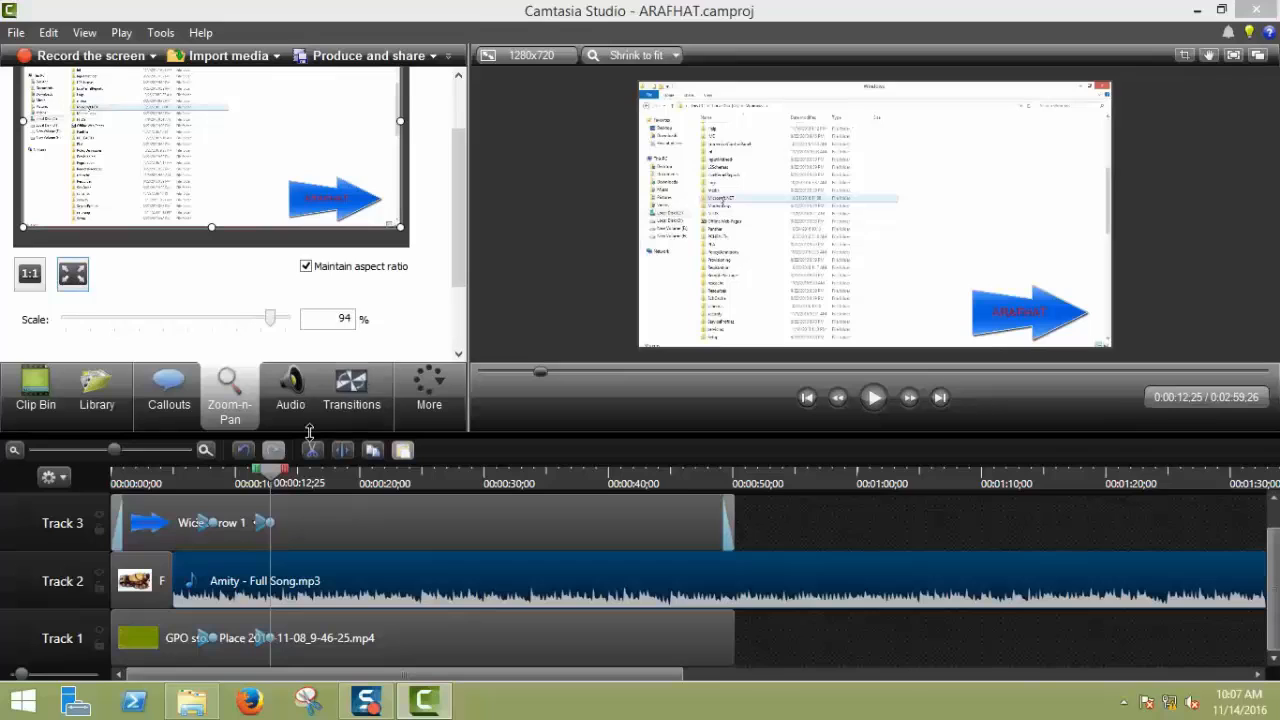
# - Split the Amity - Full Song clip on Track 2 at 0:00:50;06, where the Track 1 video ends
pyautogui.click(351, 409)
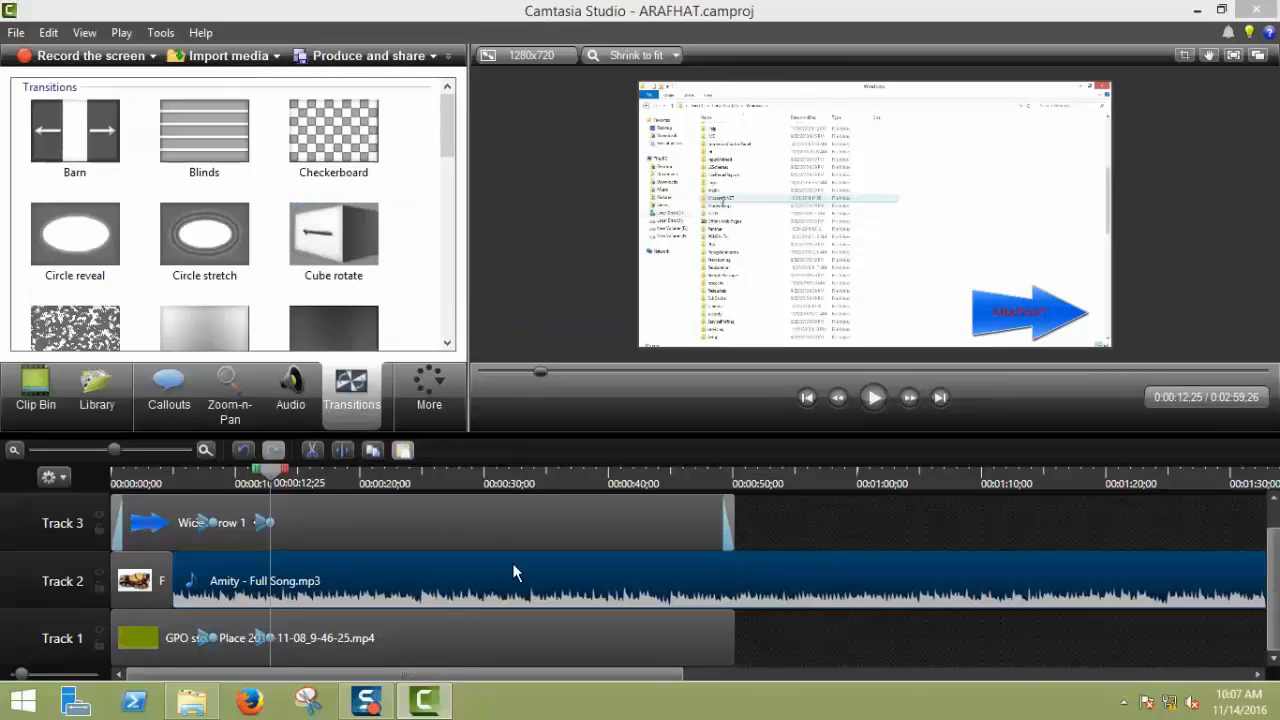
pyautogui.moveTo(252, 484); pyautogui.dragTo(737, 544)
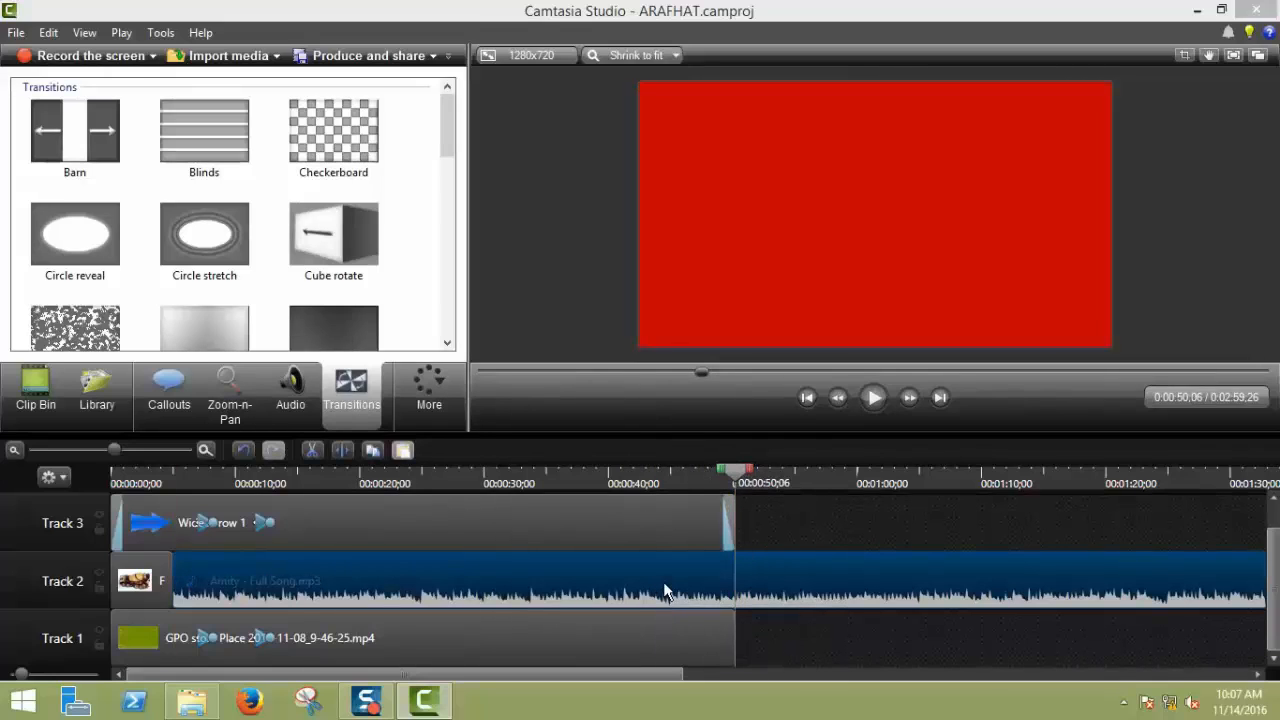
pyautogui.click(342, 451)
pyautogui.moveTo(899, 577); pyautogui.dragTo(830, 593)
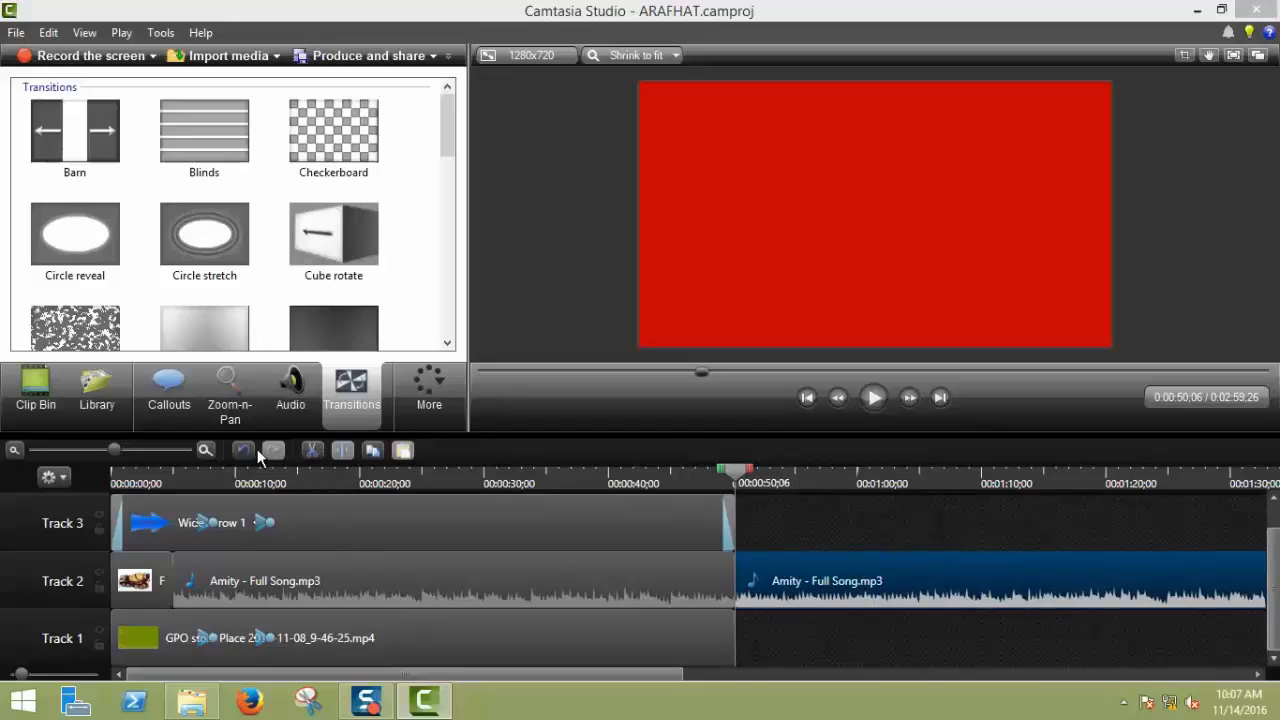
# - Look at the copy tool and the timeline's marker and quiz view options
pyautogui.click(373, 453)
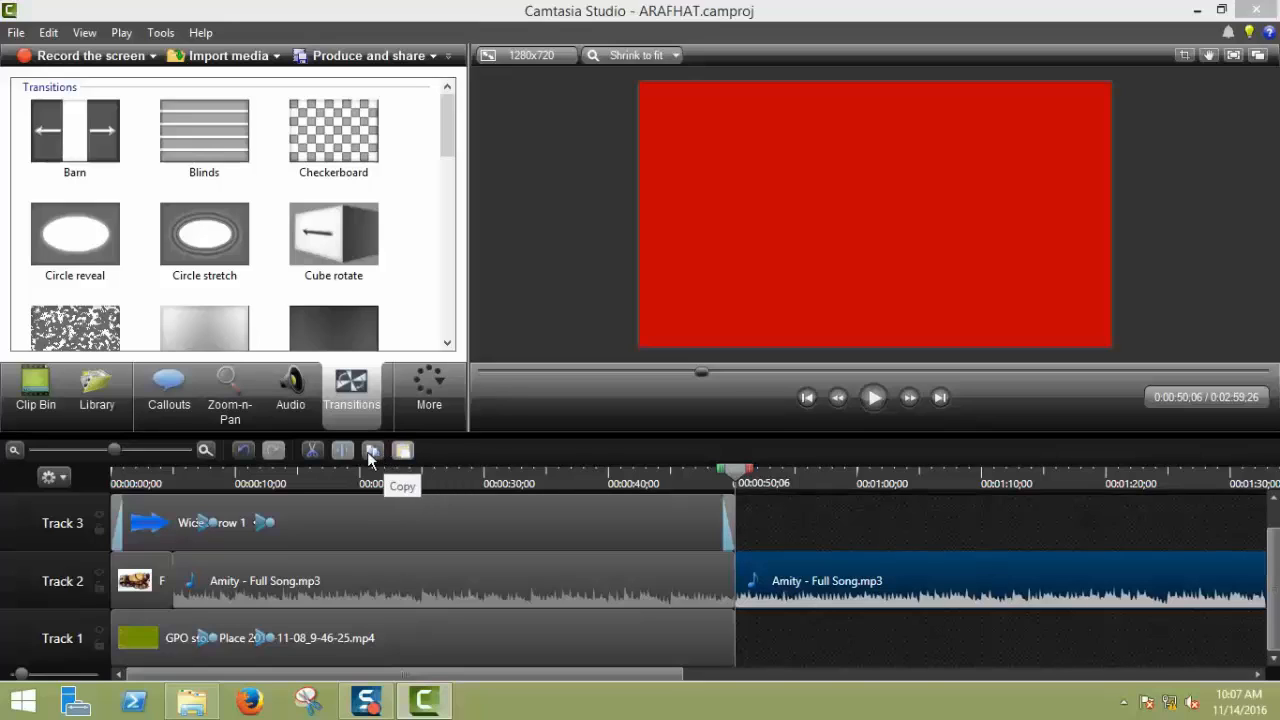
pyautogui.click(62, 478)
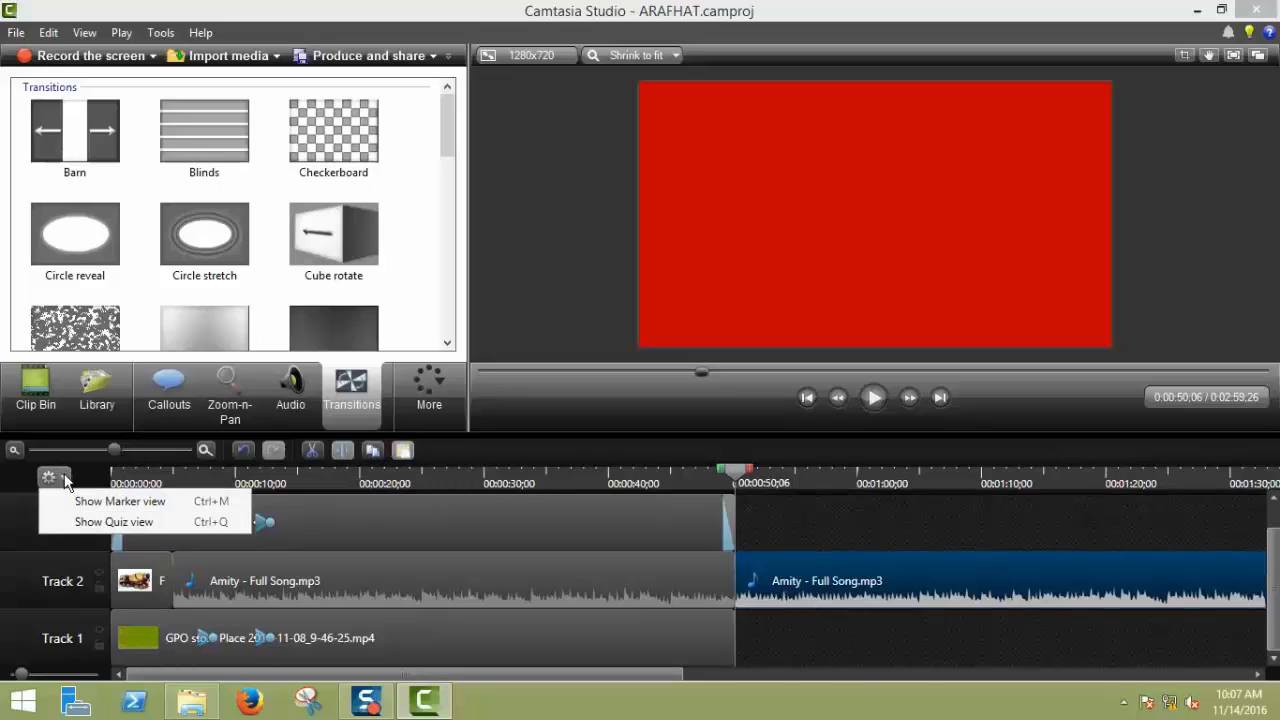
pyautogui.click(62, 478)
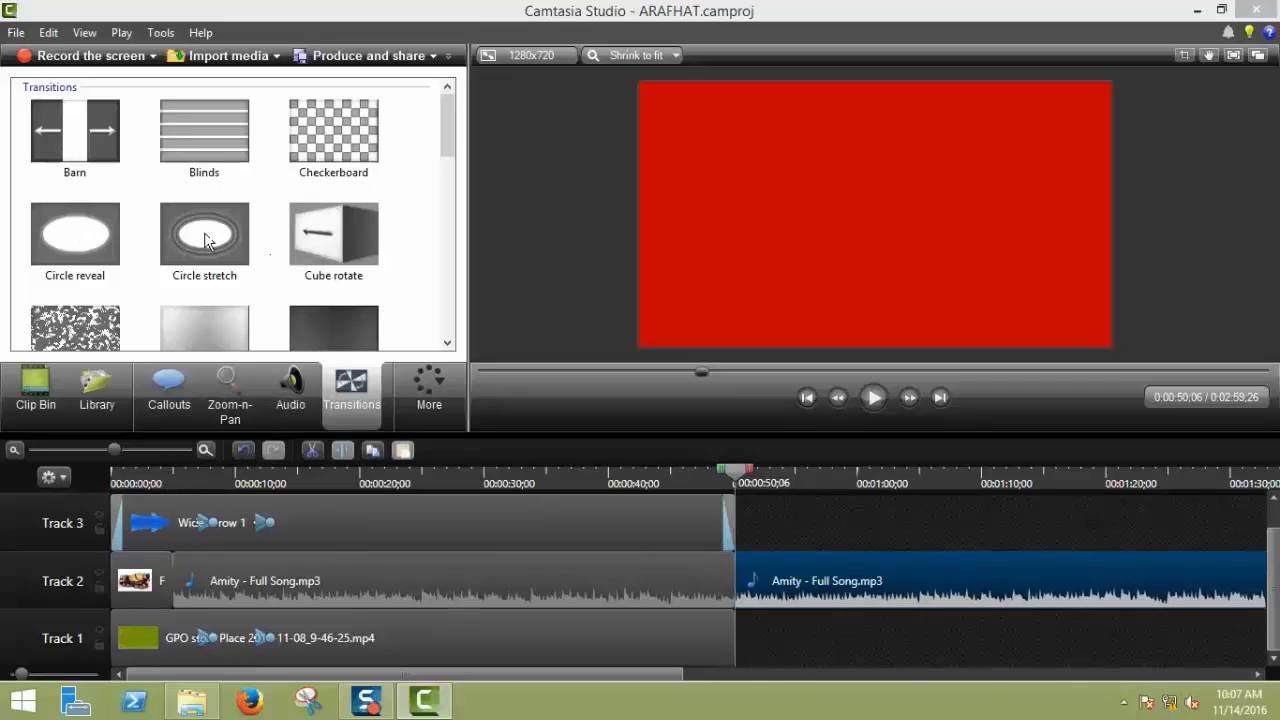
# - Try to place the Circle stretch transition at the cut between the two Amity - Full Song clips on Track 2
pyautogui.moveTo(200, 238); pyautogui.dragTo(736, 587)
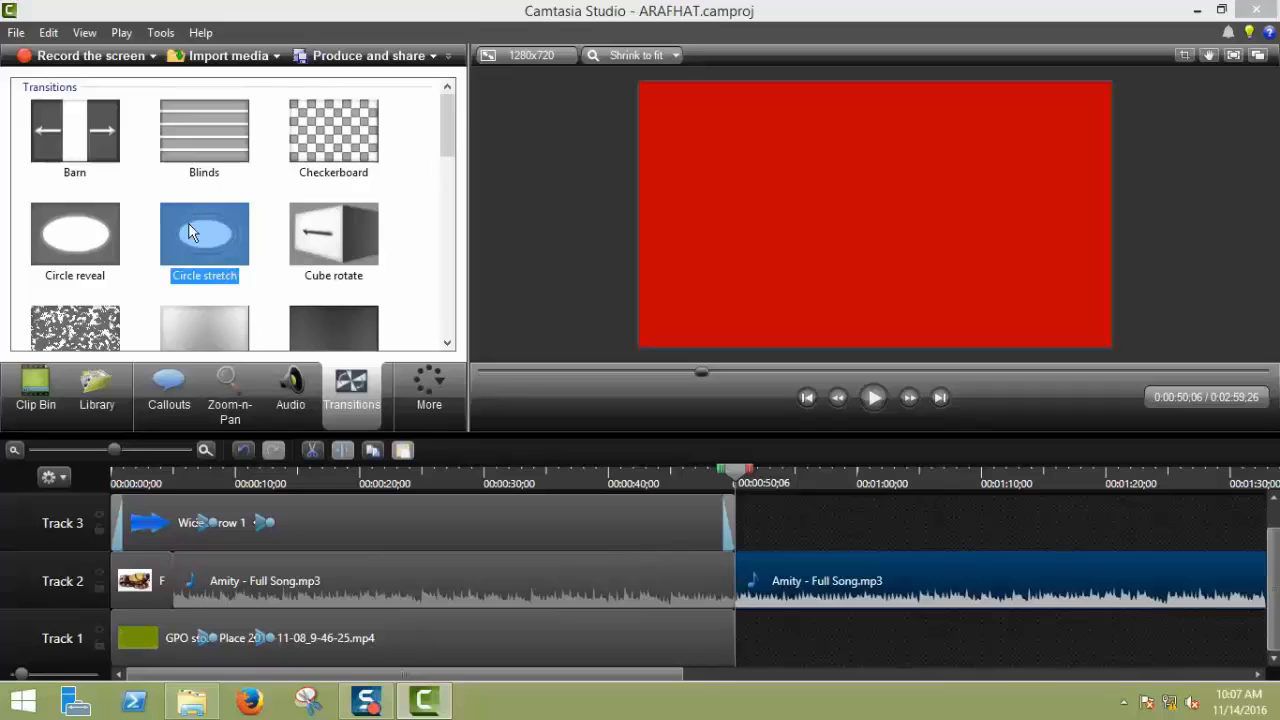
pyautogui.moveTo(194, 232); pyautogui.dragTo(739, 586)
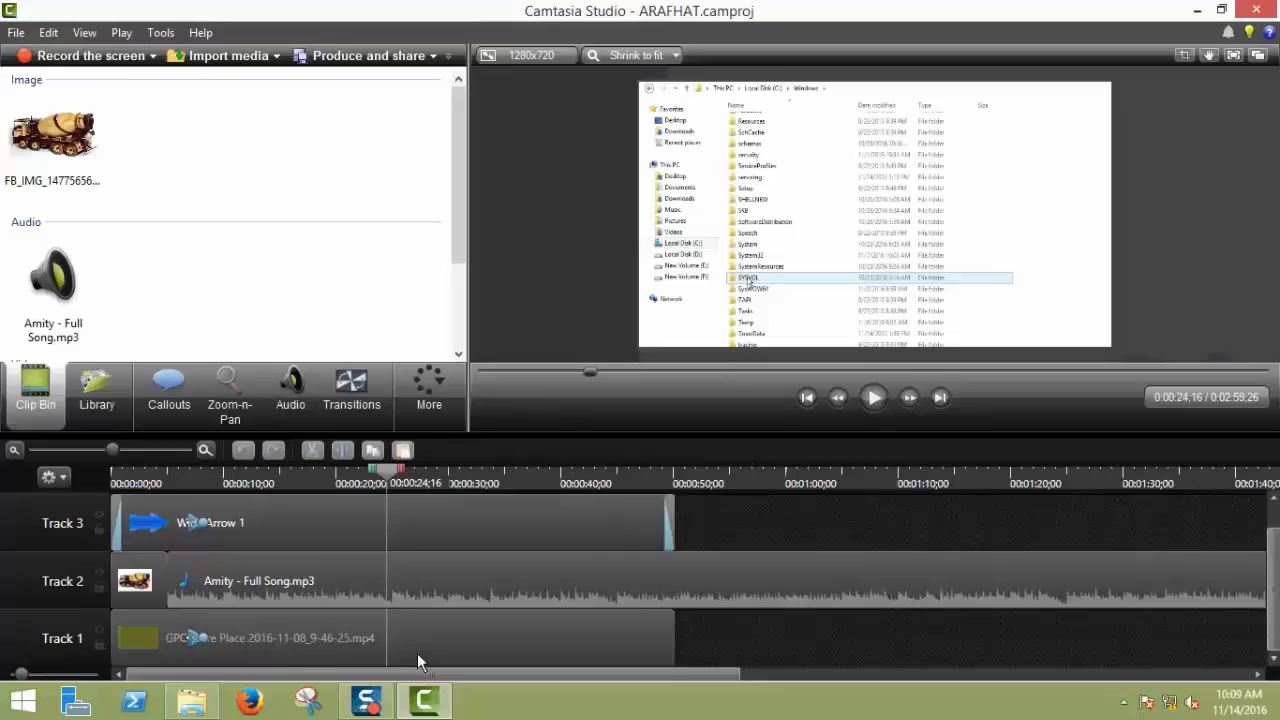
# - Split the GPO store Place video on Track 1 at 0:00:24;16 and display the available transitions
pyautogui.click(418, 654)
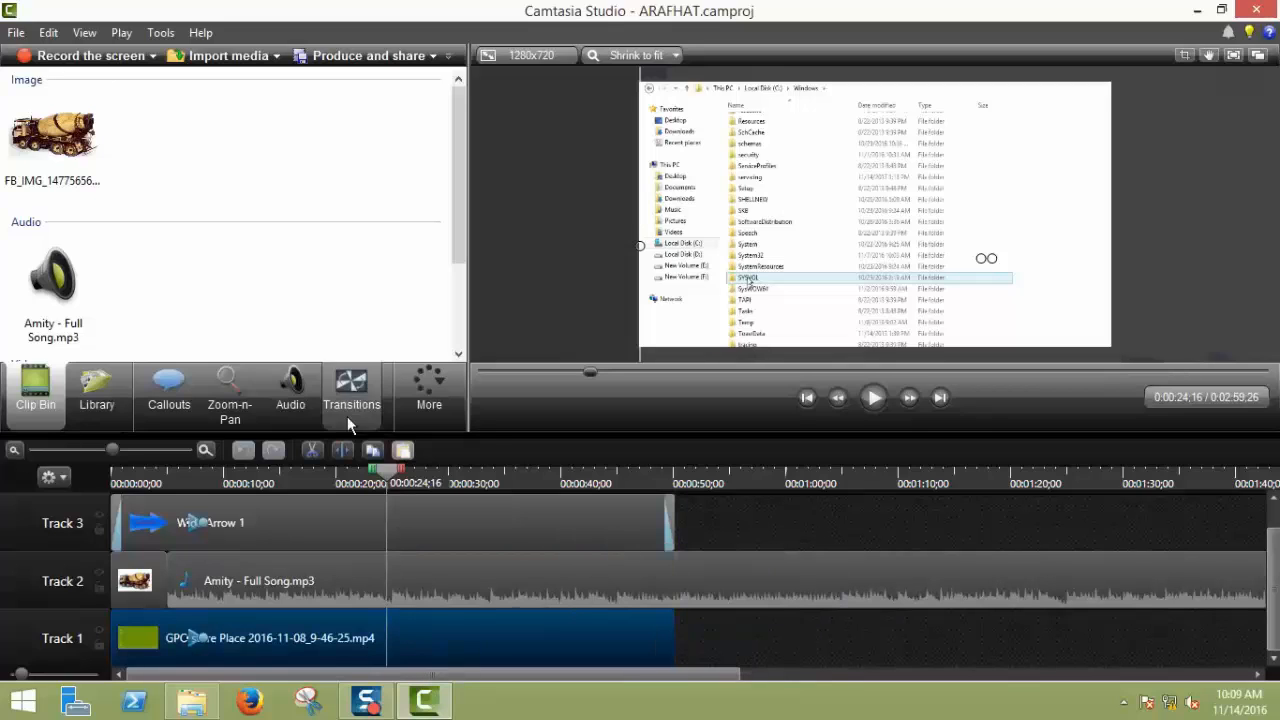
pyautogui.click(341, 451)
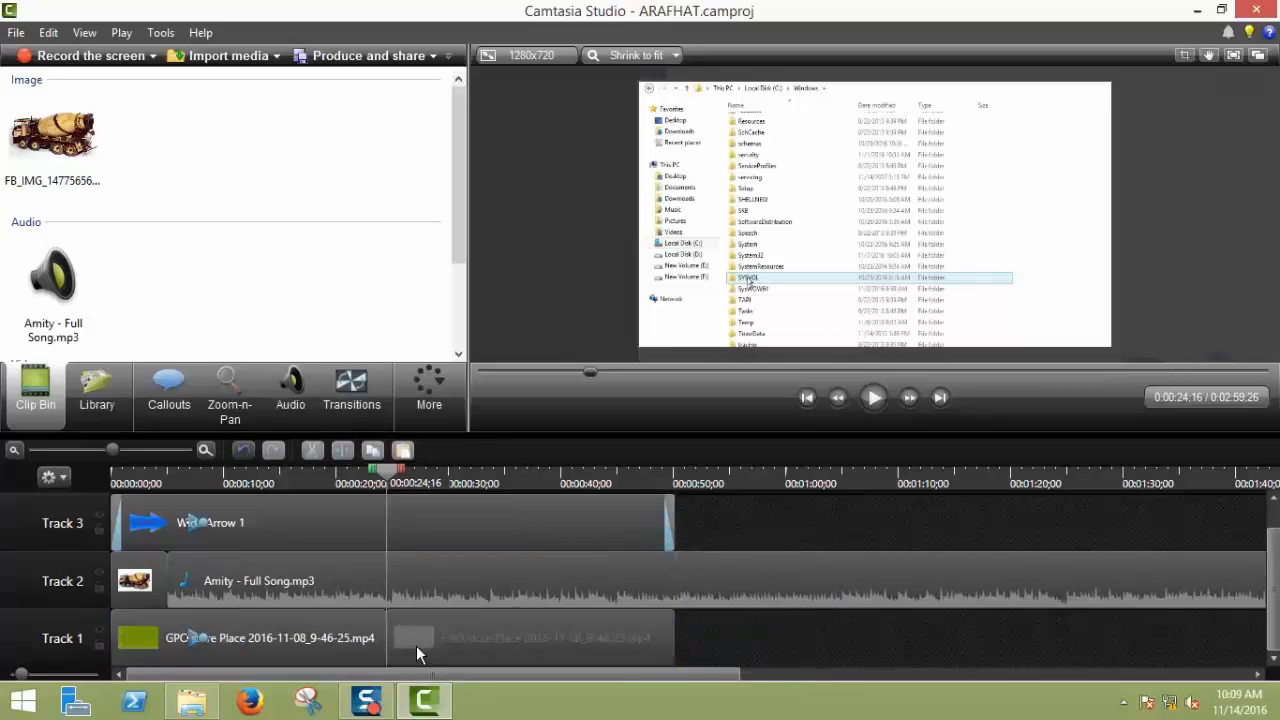
pyautogui.moveTo(416, 645); pyautogui.dragTo(415, 612)
pyautogui.click(344, 398)
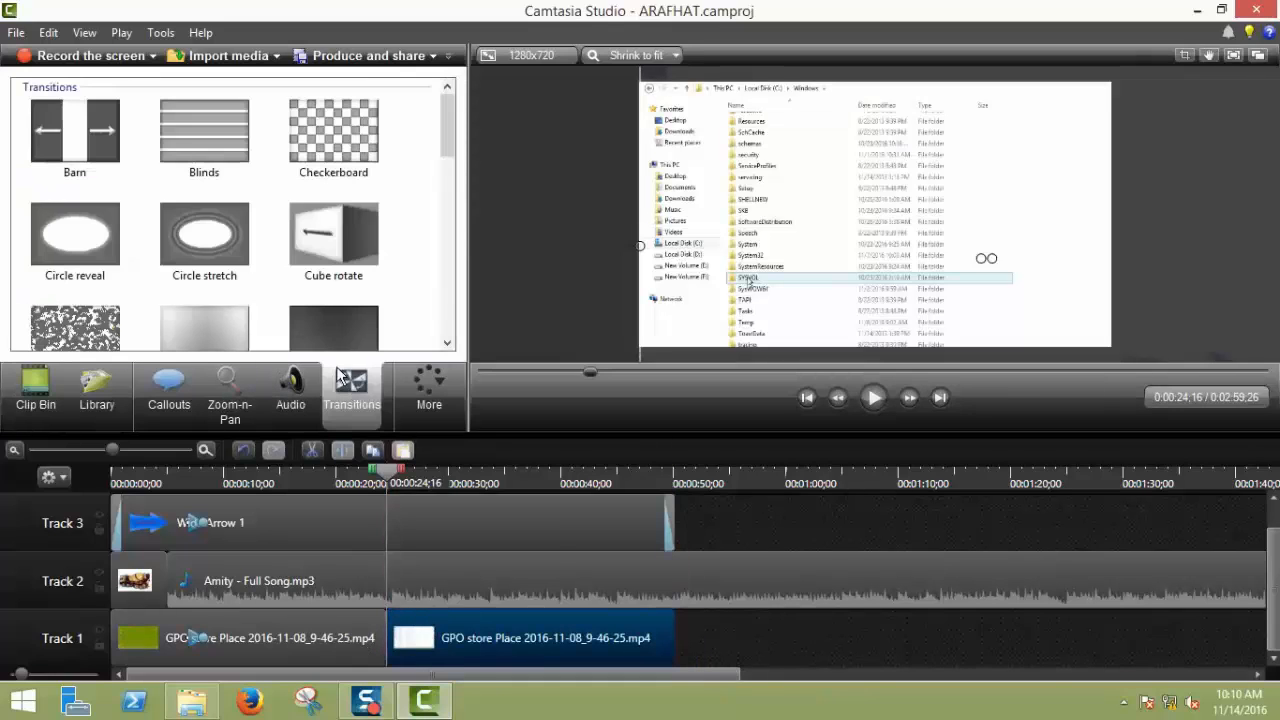
# - Add the Circle stretch transition at the cut between the two GPO store Place clips on Track 1 and play it back
pyautogui.moveTo(218, 242); pyautogui.dragTo(367, 558)
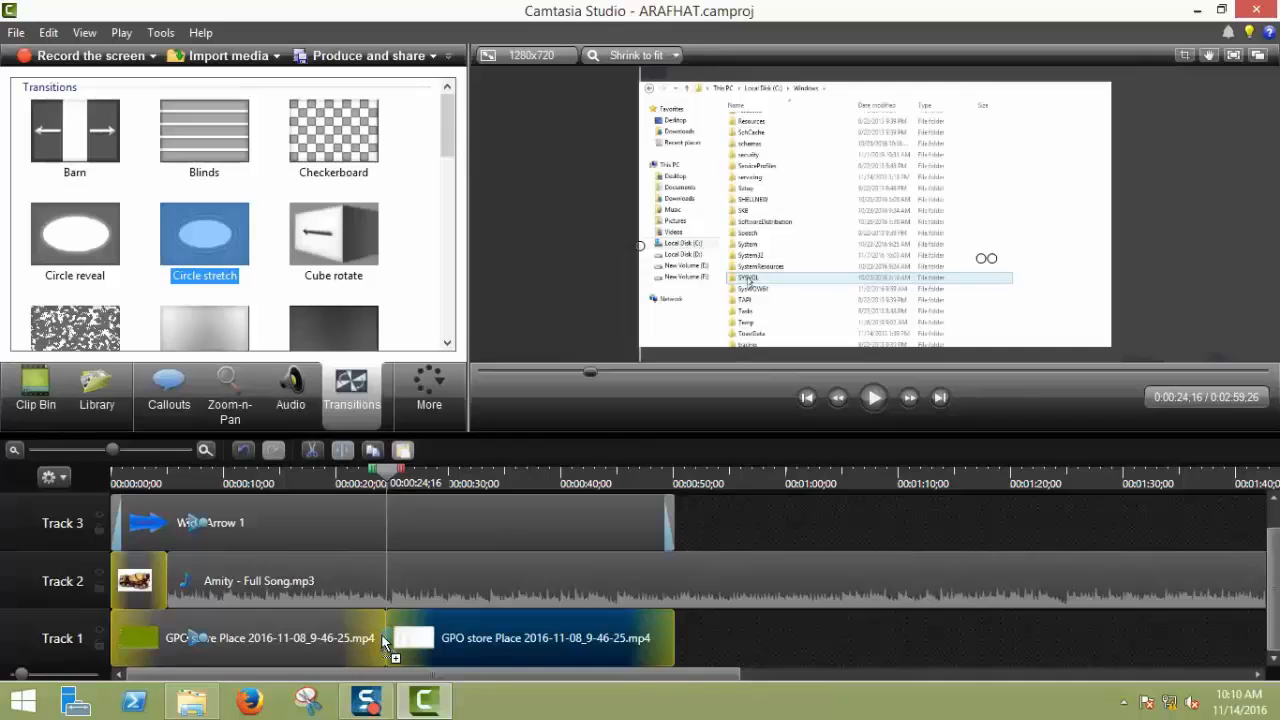
pyautogui.moveTo(387, 643); pyautogui.dragTo(407, 648)
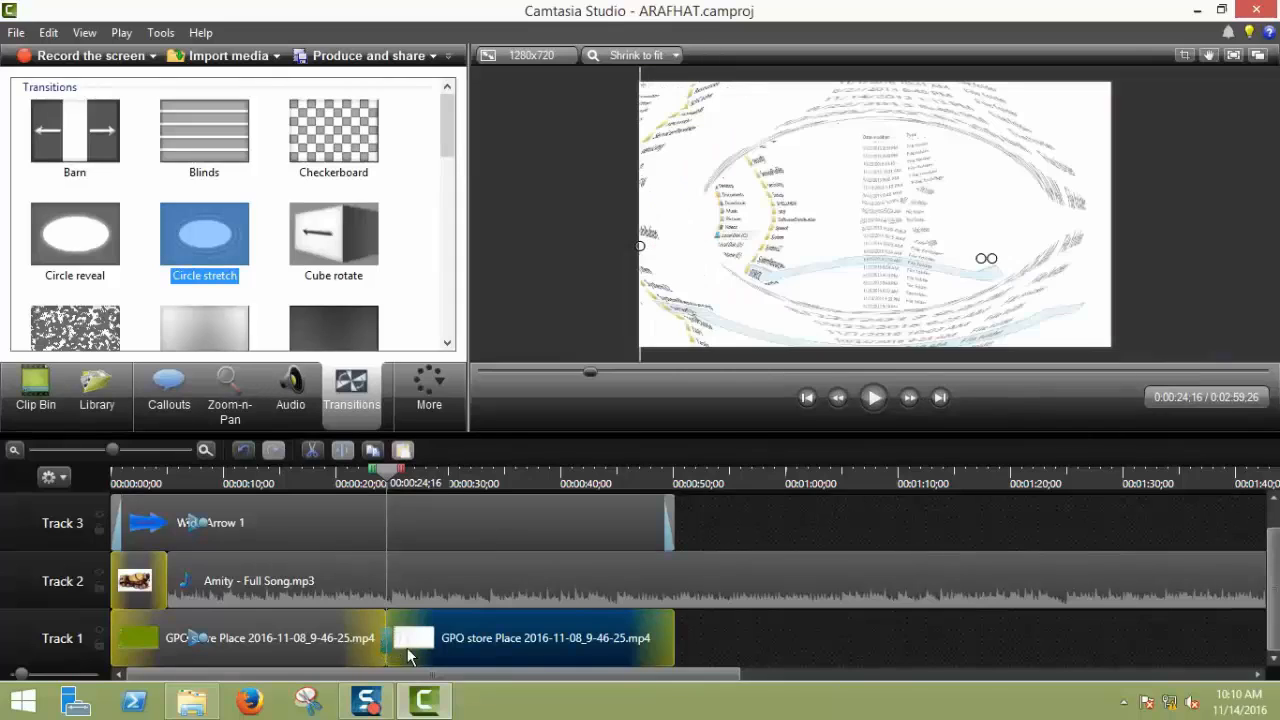
pyautogui.moveTo(393, 478); pyautogui.dragTo(350, 484)
pyautogui.click(874, 399)
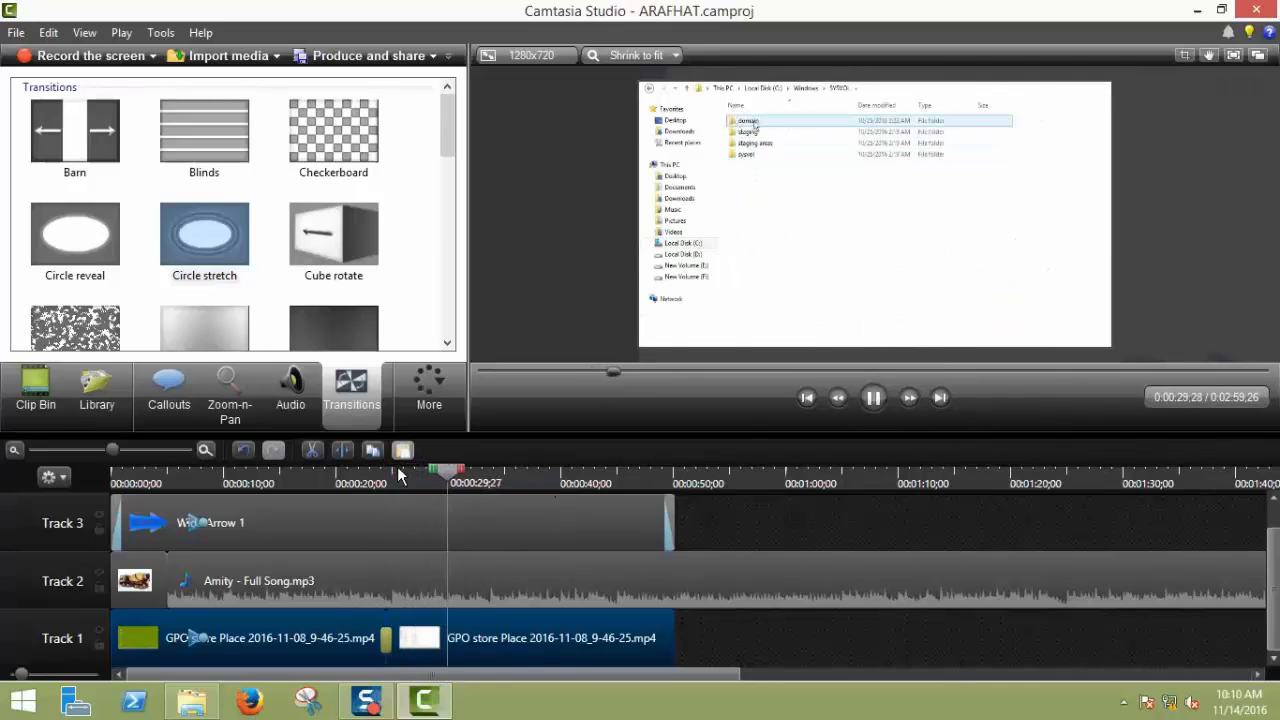
pyautogui.click(873, 397)
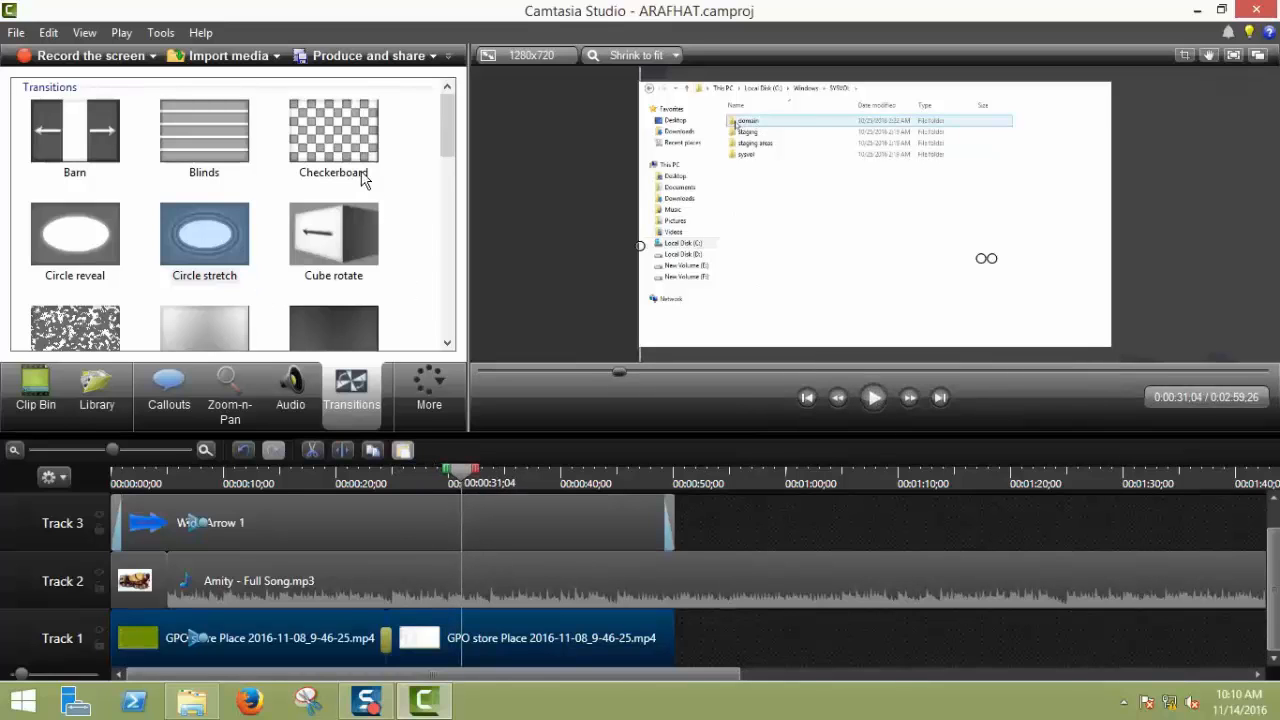
# - Look through the available transitions and the list of additional editing features
pyautogui.moveTo(442, 112)
pyautogui.mouseDown()
pyautogui.moveTo(398, 318)
pyautogui.moveTo(440, 237)
pyautogui.moveTo(447, 95)
pyautogui.mouseUp()
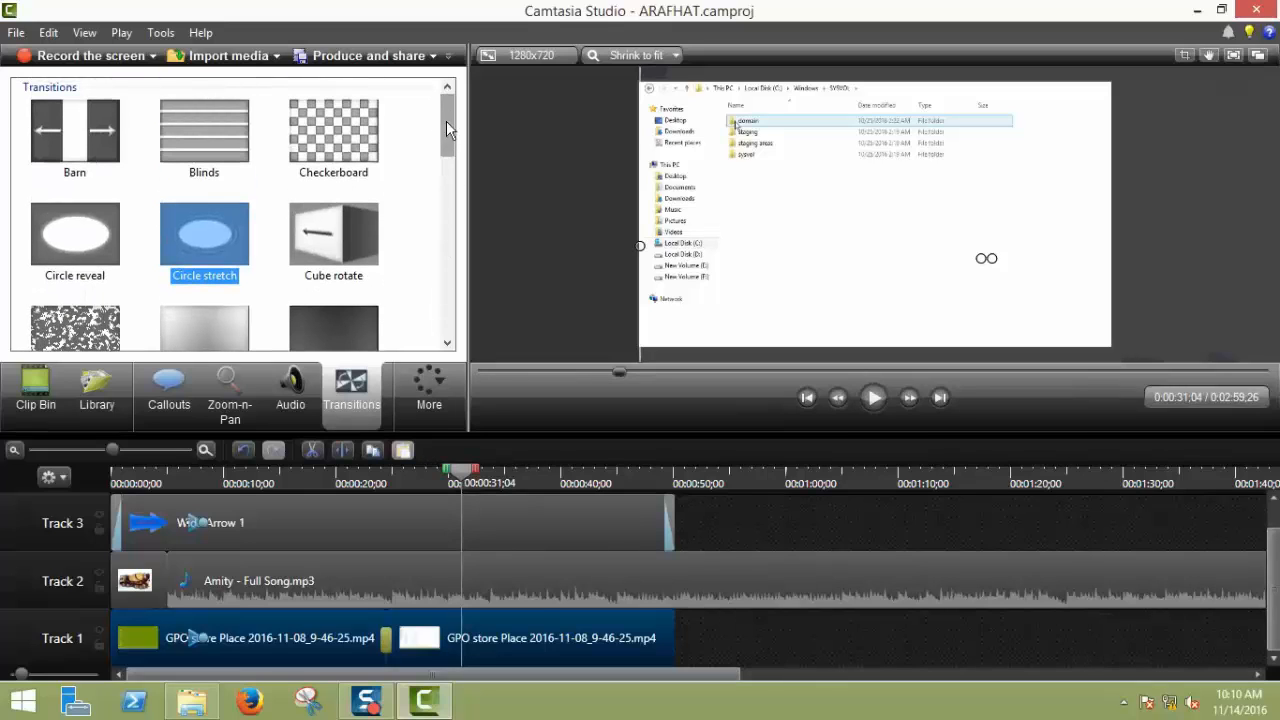
pyautogui.moveTo(447, 130); pyautogui.dragTo(448, 172)
pyautogui.click(427, 407)
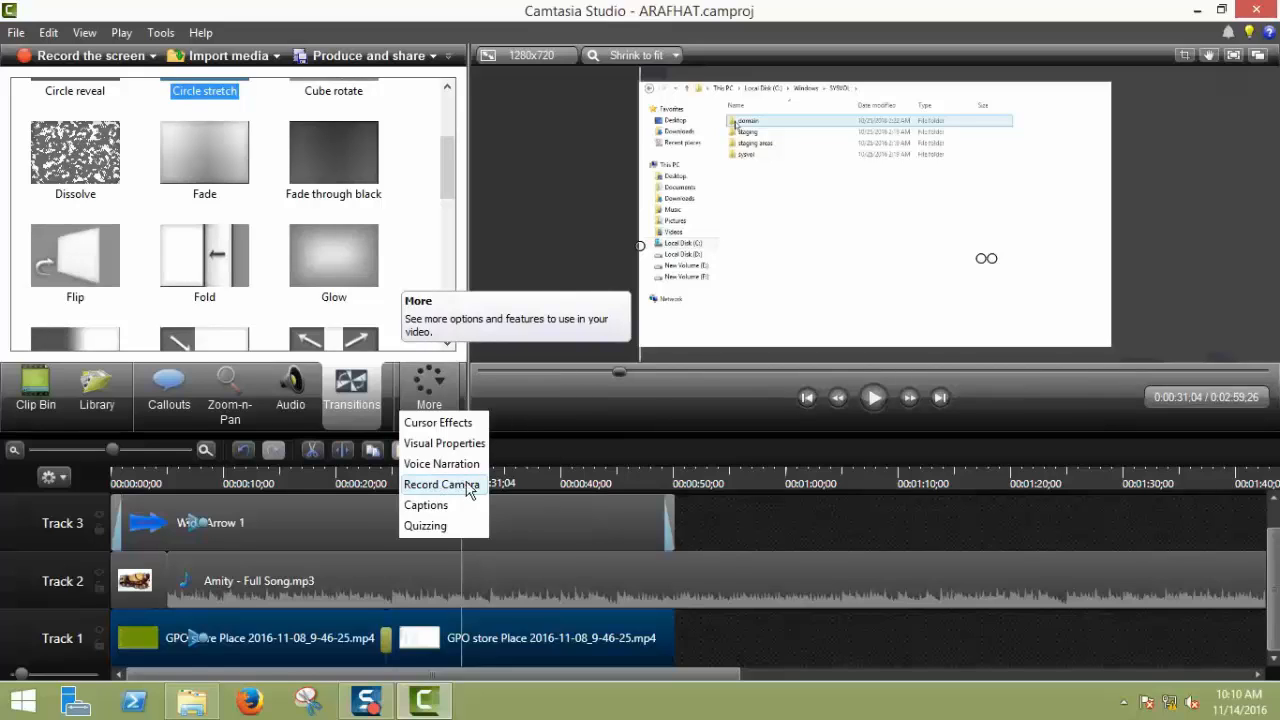
pyautogui.click(702, 519)
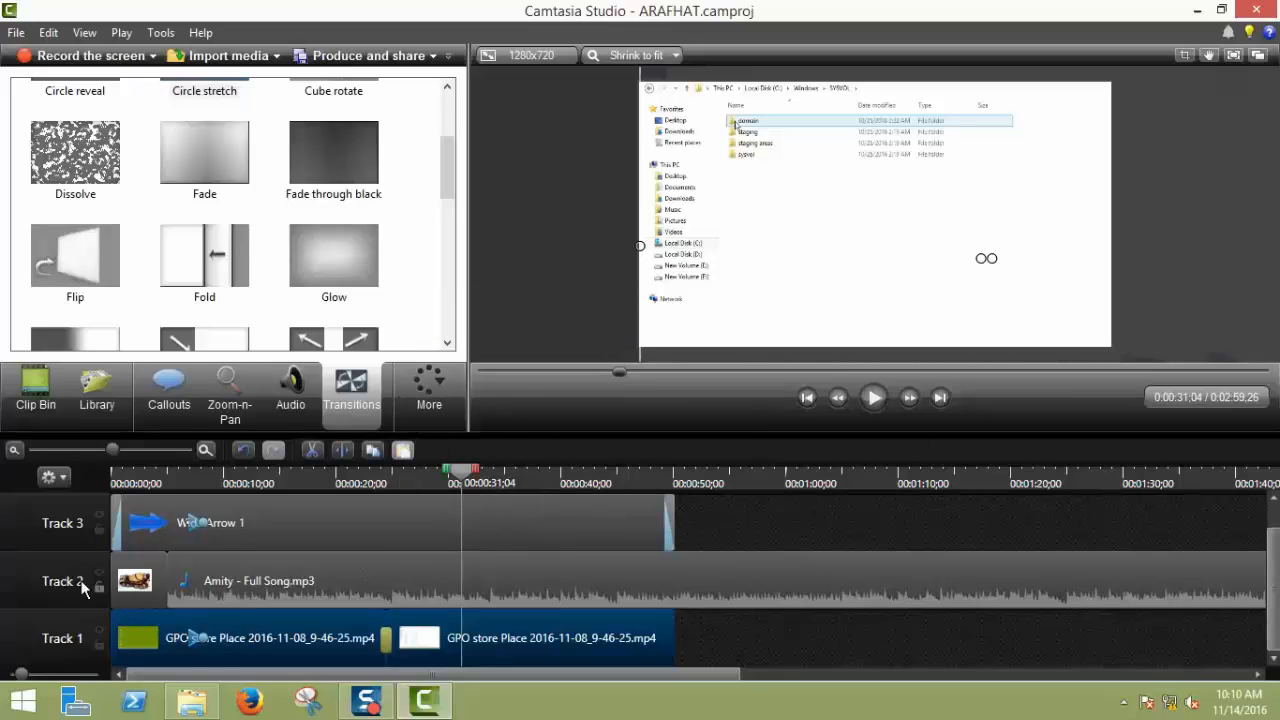
# - Lock Track 3 against editing and unlock it again
pyautogui.click(98, 527)
pyautogui.click(100, 529)
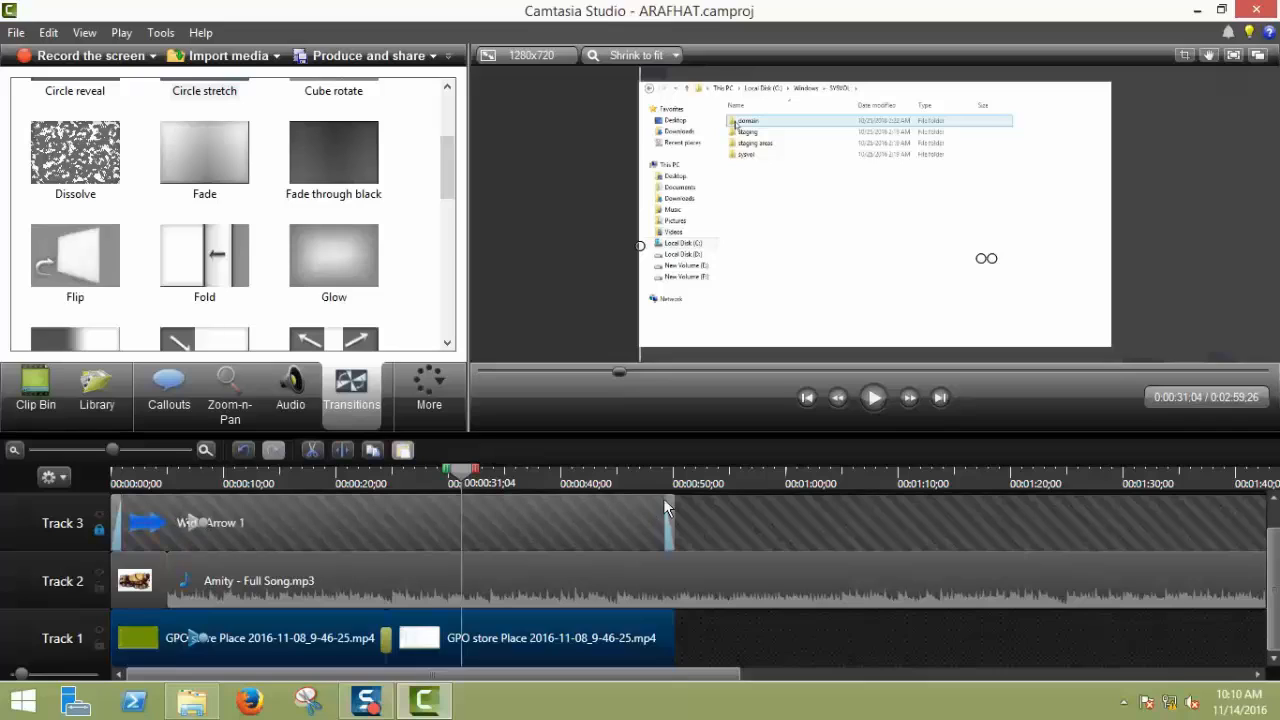
pyautogui.click(98, 529)
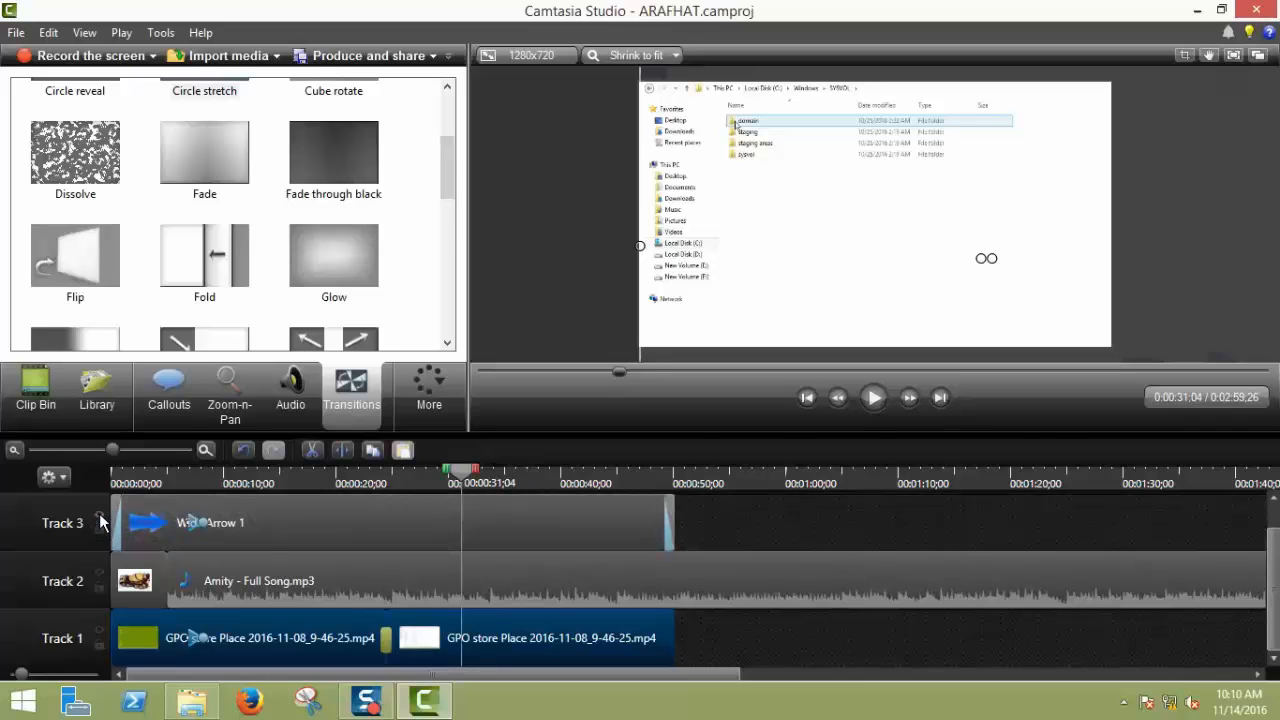
# - Turn the content of Track 3 off and back on twice
pyautogui.click(100, 518)
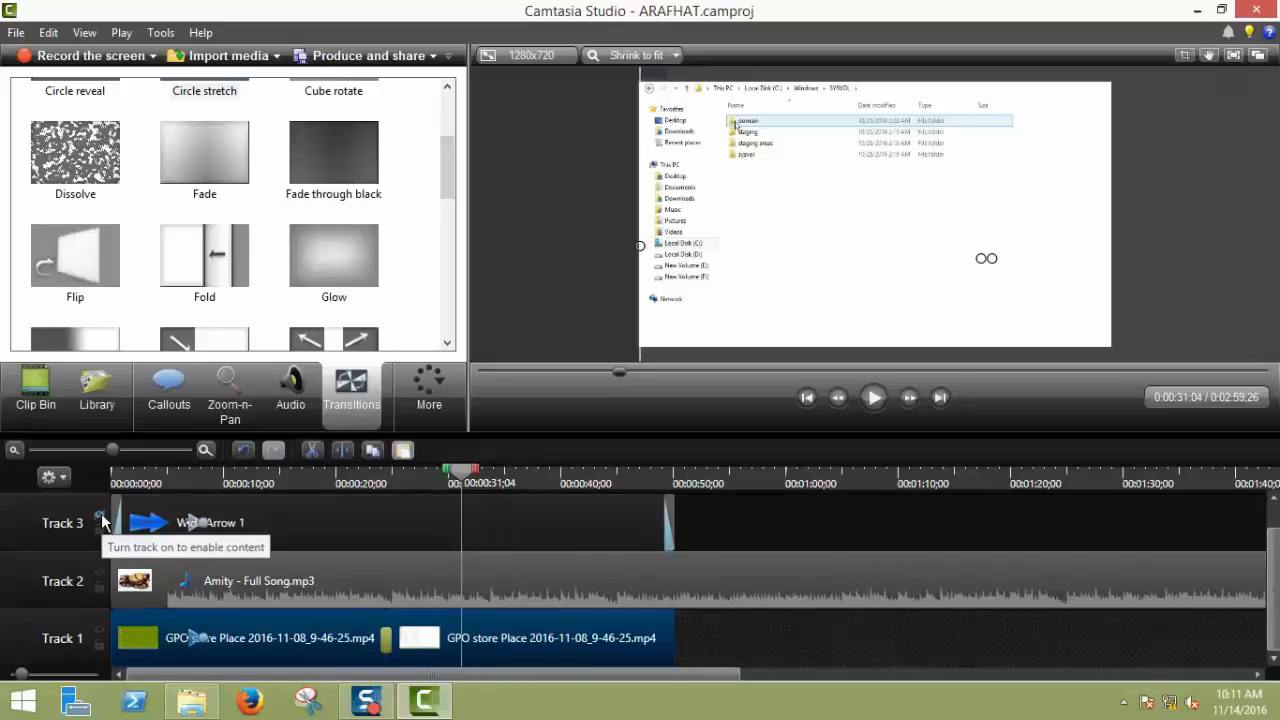
pyautogui.click(99, 519)
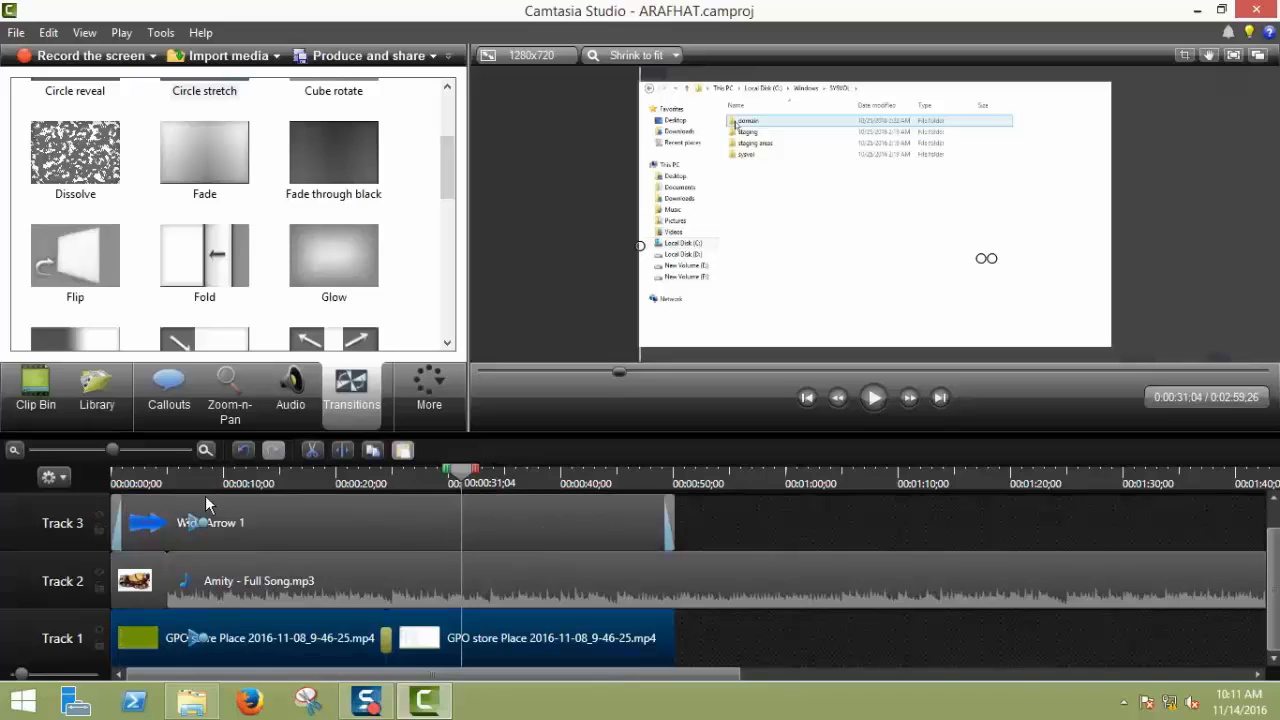
pyautogui.click(99, 518)
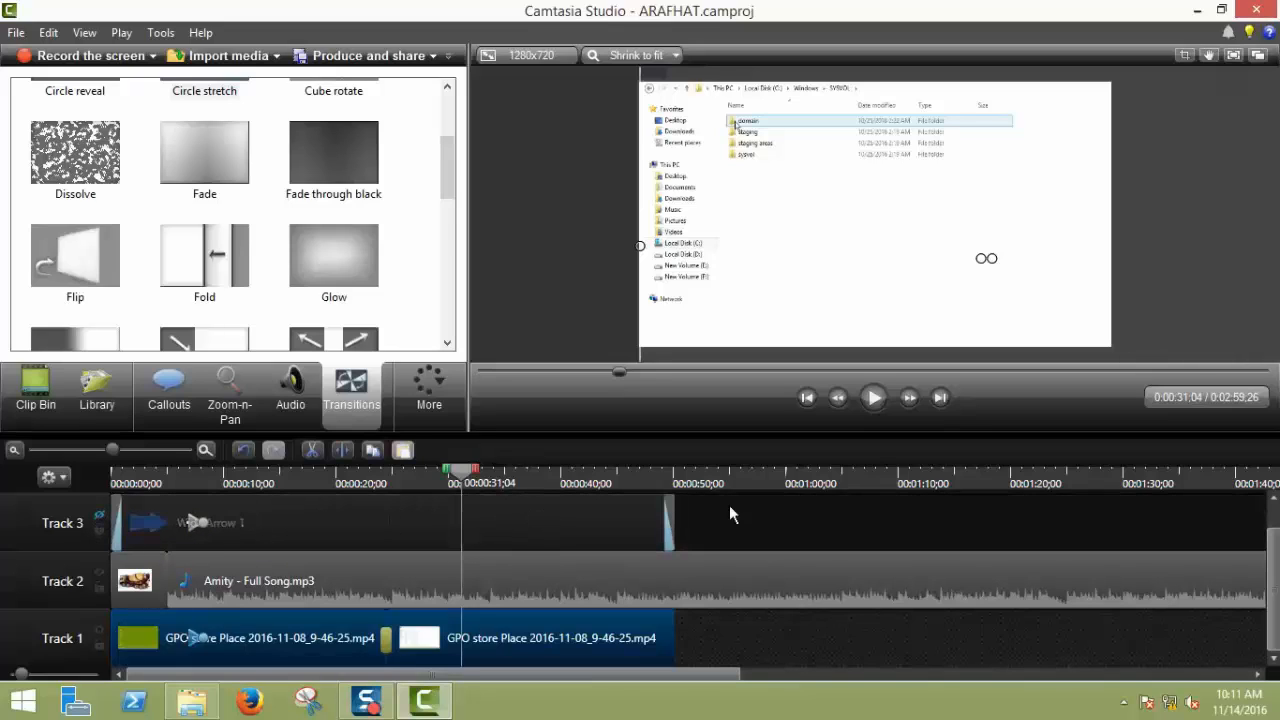
pyautogui.click(99, 519)
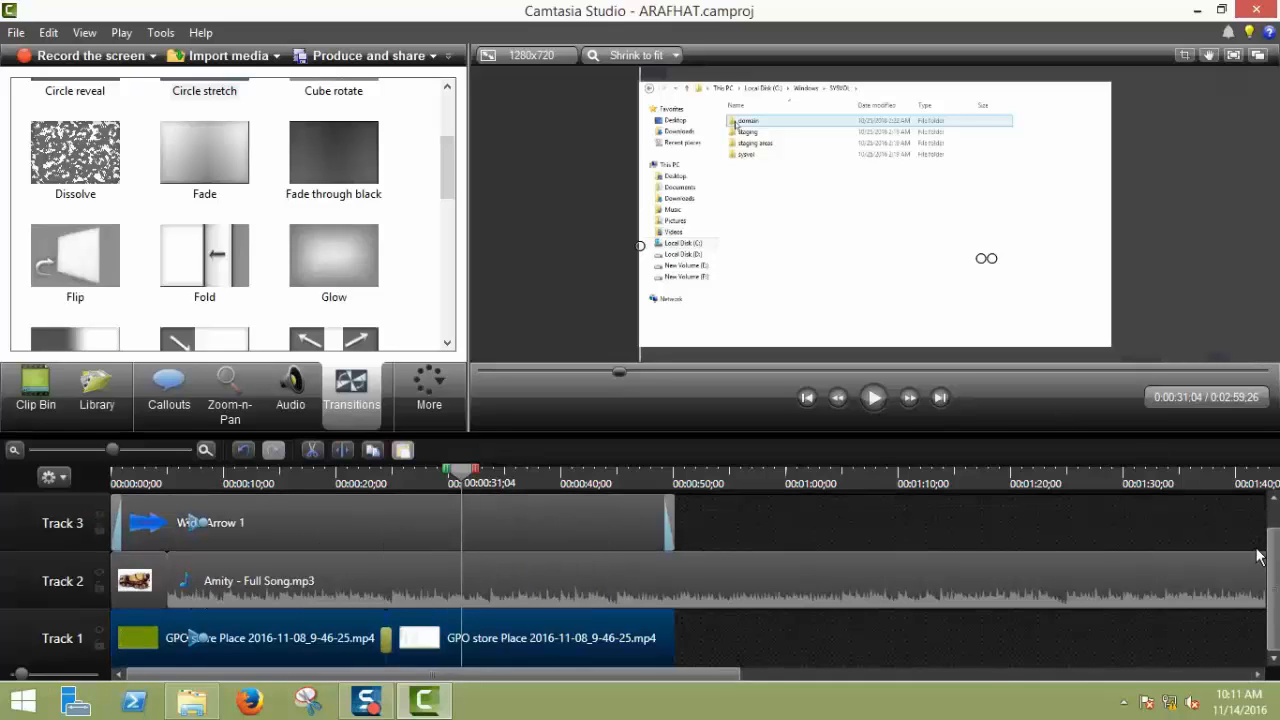
# - Browse the remaining transitions and display the imported media in the Clip Bin
pyautogui.moveTo(1274, 538)
pyautogui.mouseDown()
pyautogui.moveTo(1278, 505)
pyautogui.moveTo(1243, 590)
pyautogui.moveTo(1277, 535)
pyautogui.mouseUp()
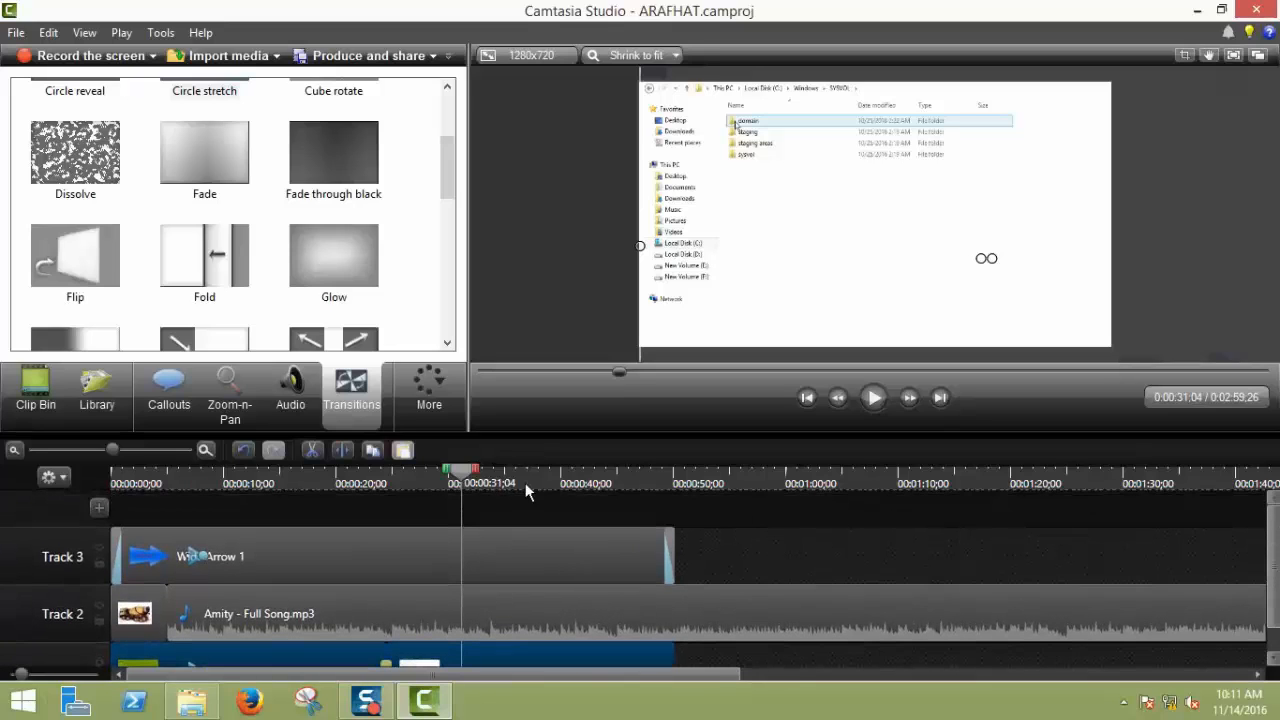
pyautogui.moveTo(448, 152); pyautogui.dragTo(448, 223)
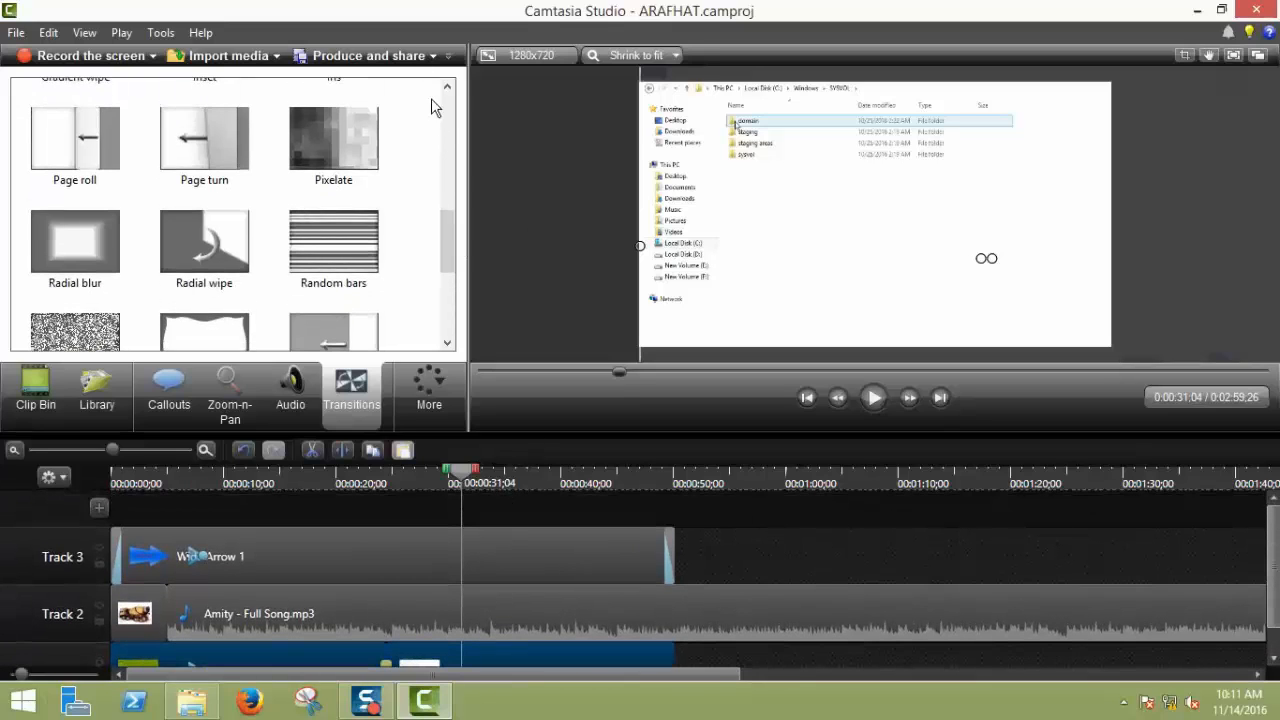
pyautogui.click(544, 141)
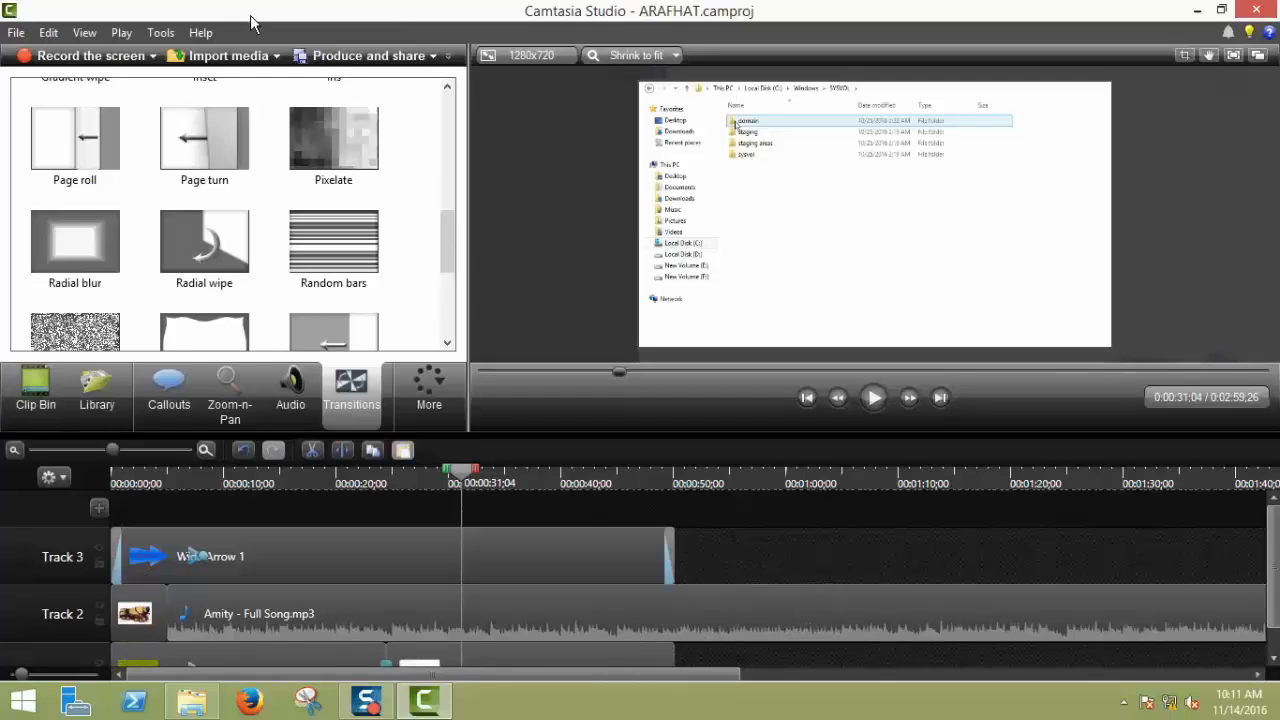
pyautogui.moveTo(444, 237); pyautogui.dragTo(470, 112)
pyautogui.click(38, 382)
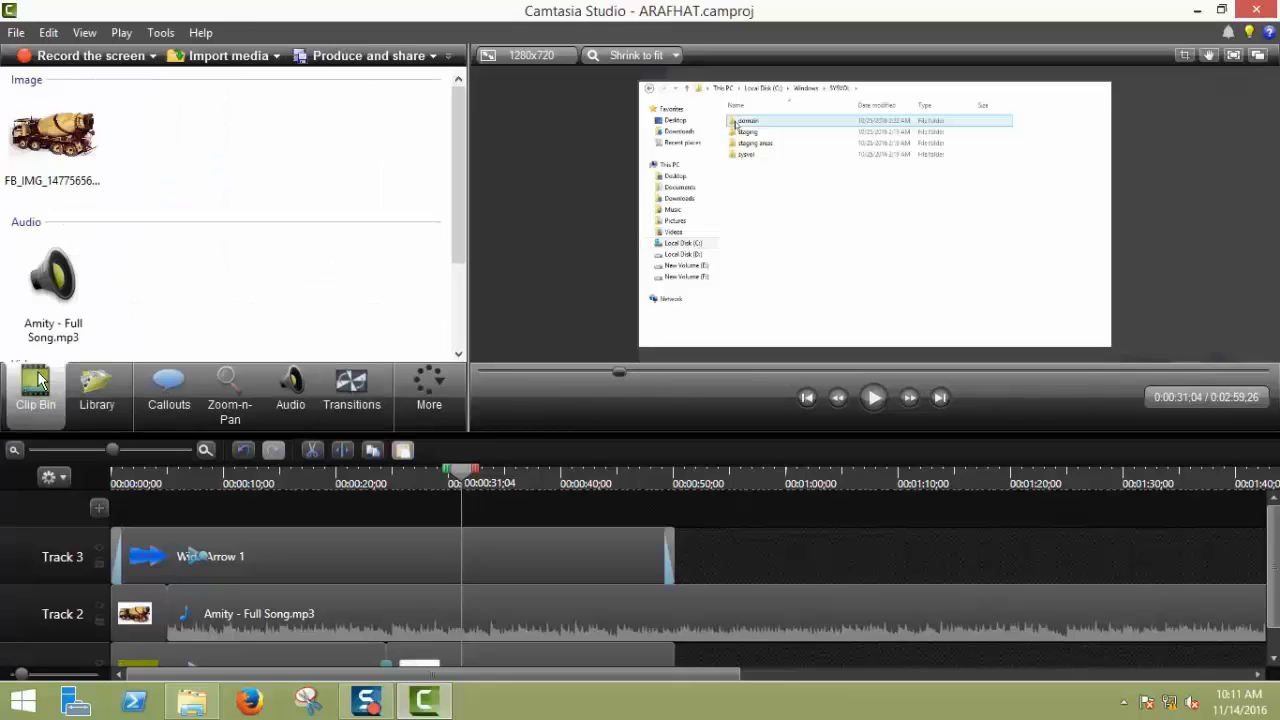
# - Start producing the project with the MP4 with Smart Player (up to 1080p) preset and proceed to the save location
pyautogui.click(433, 57)
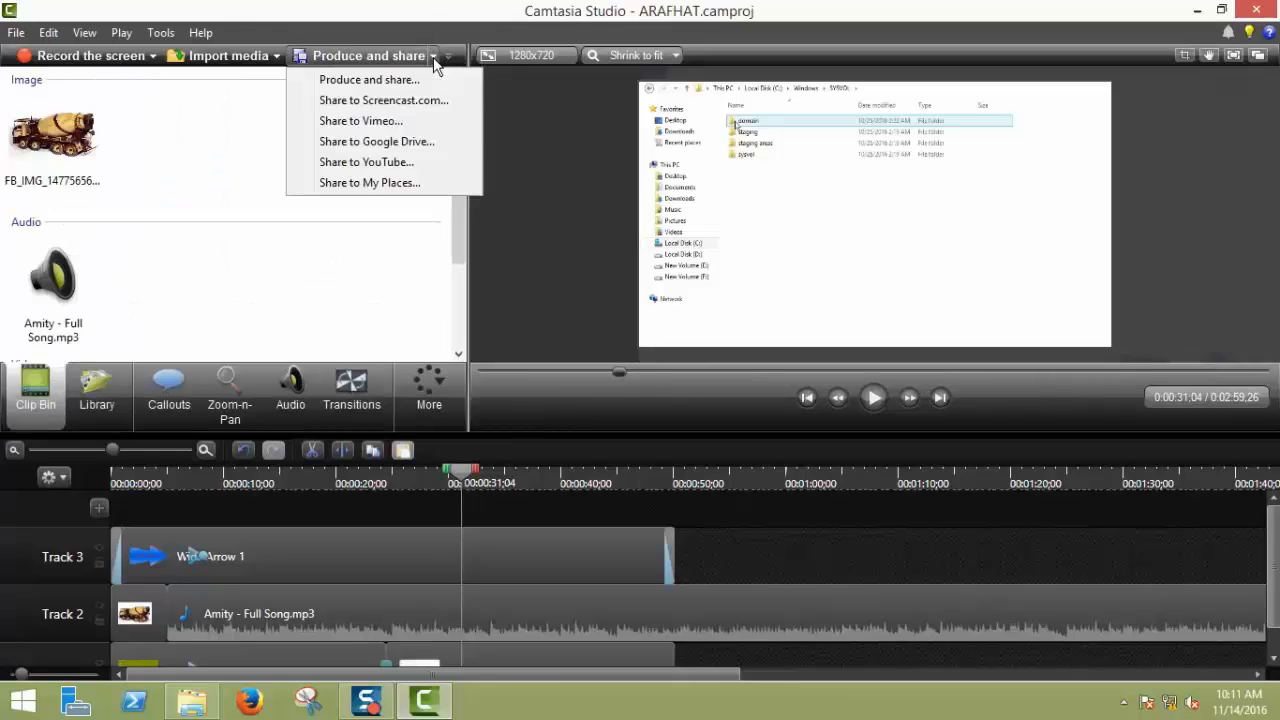
pyautogui.click(369, 84)
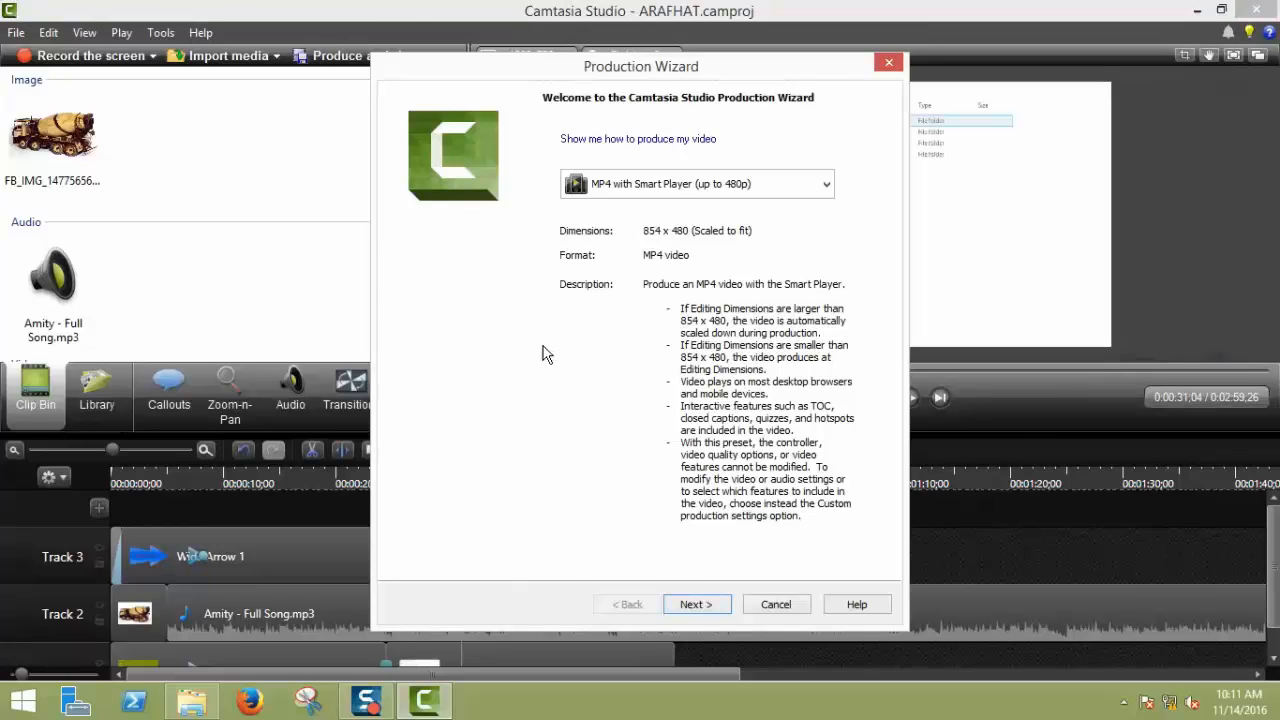
pyautogui.click(827, 186)
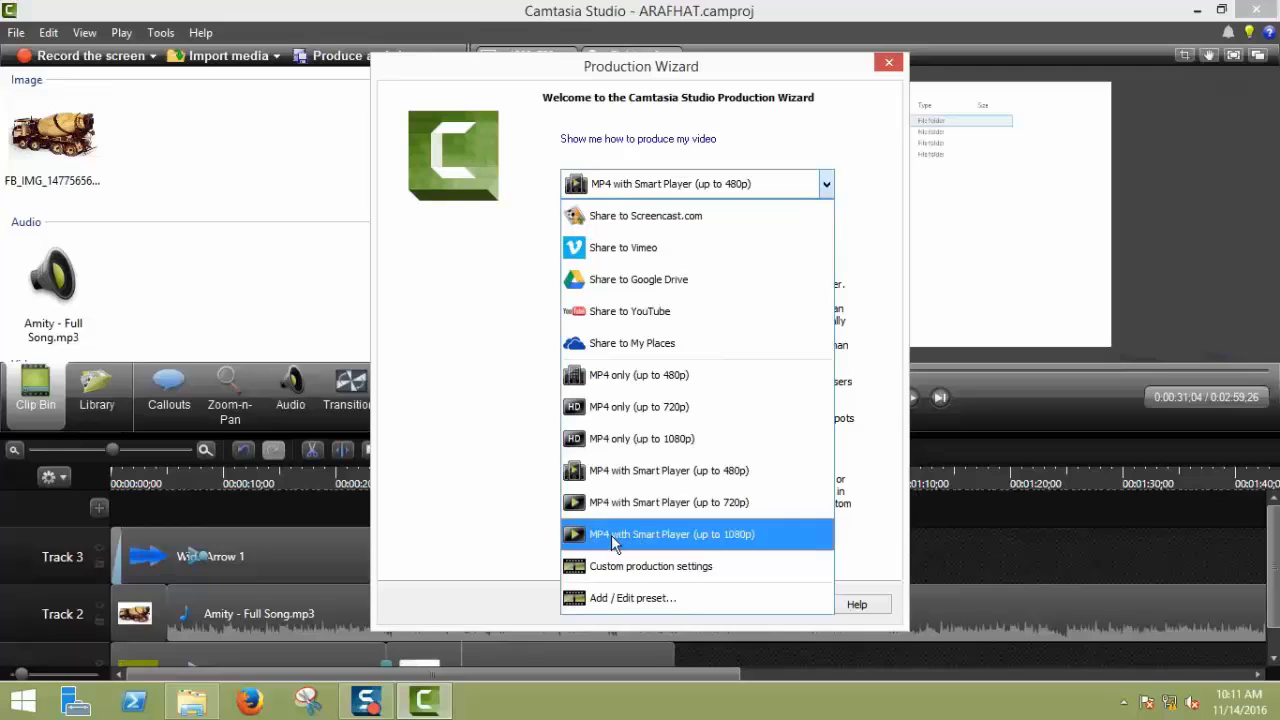
pyautogui.click(660, 538)
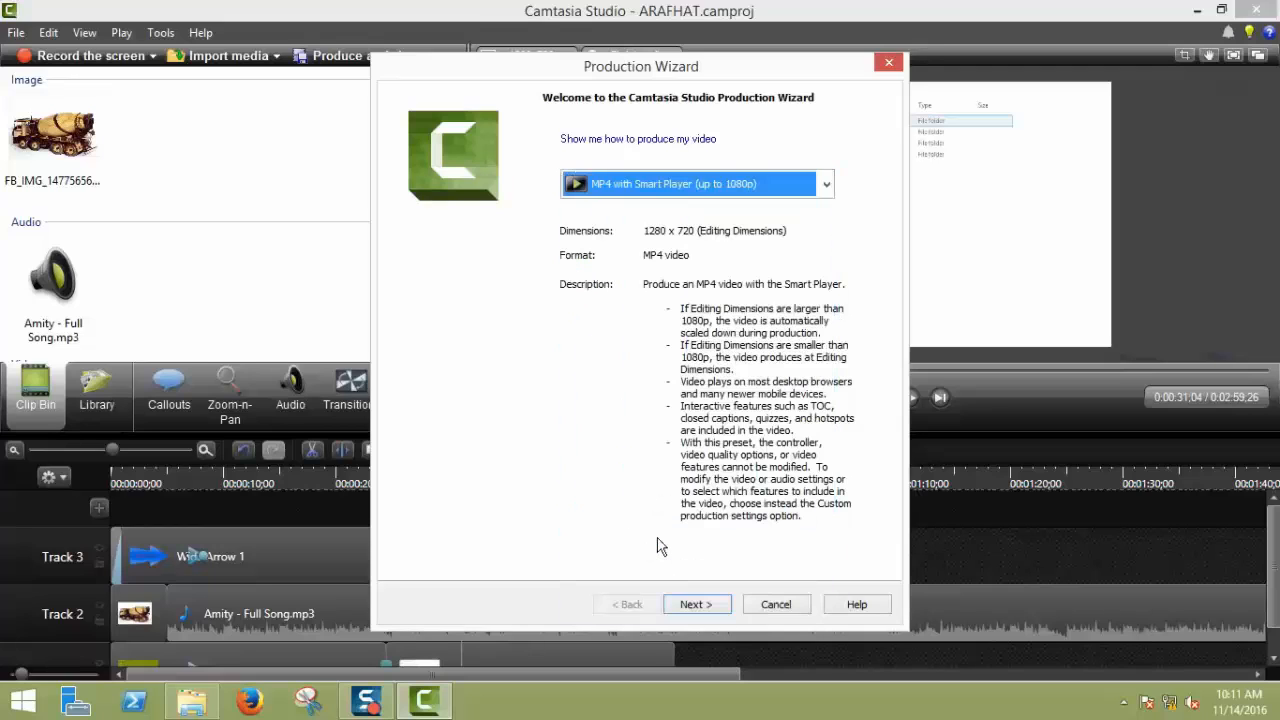
pyautogui.click(695, 604)
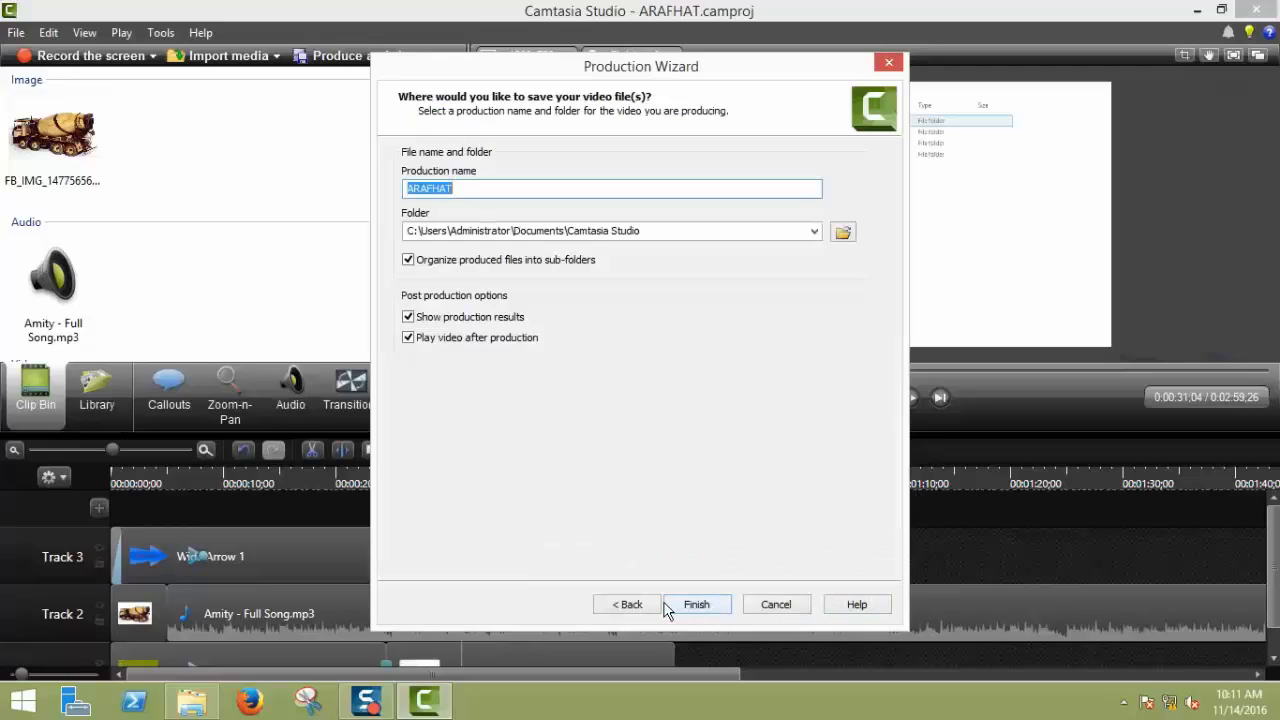
# - Choose the Desktop as the output folder for the MP4 and start rendering the video
pyautogui.click(843, 233)
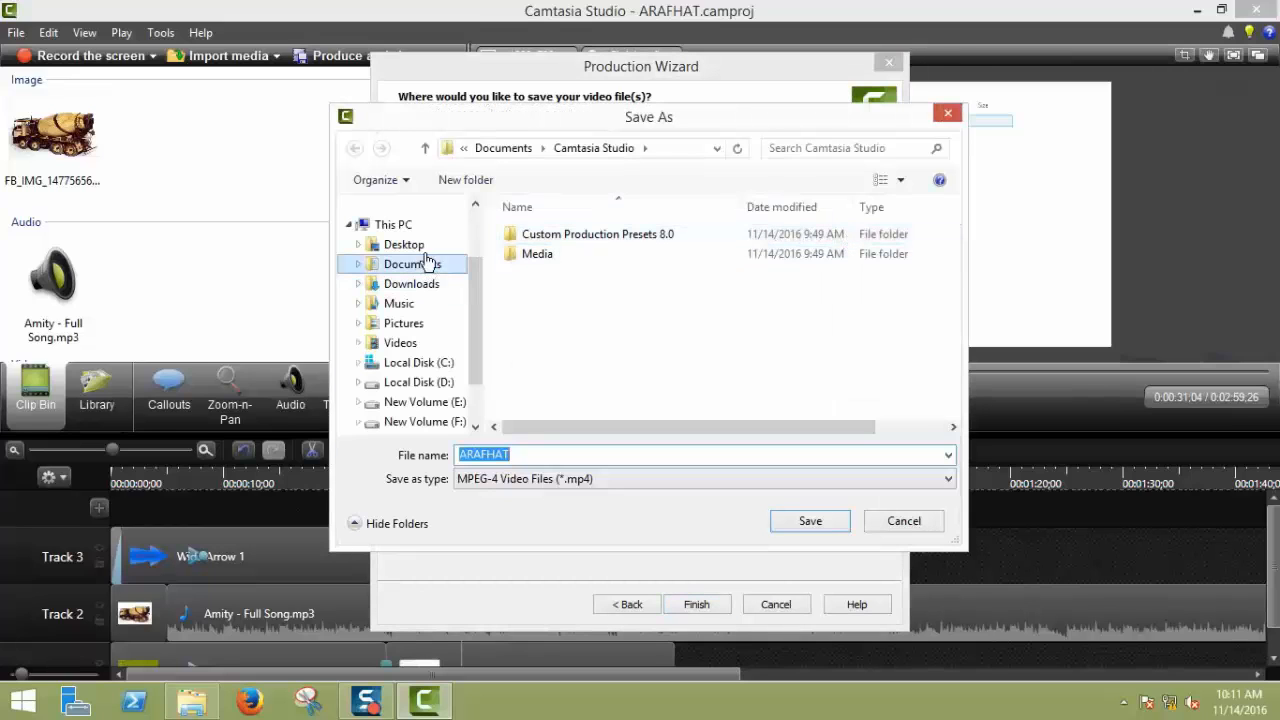
pyautogui.click(420, 246)
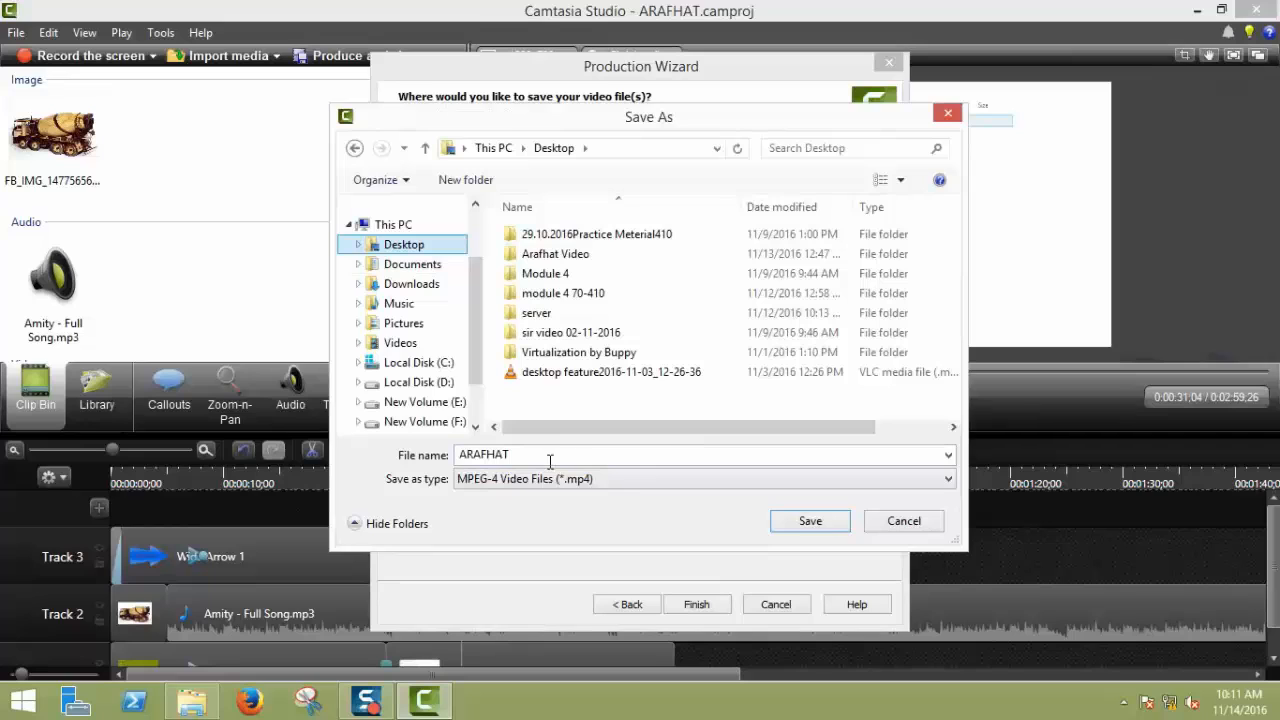
pyautogui.click(789, 523)
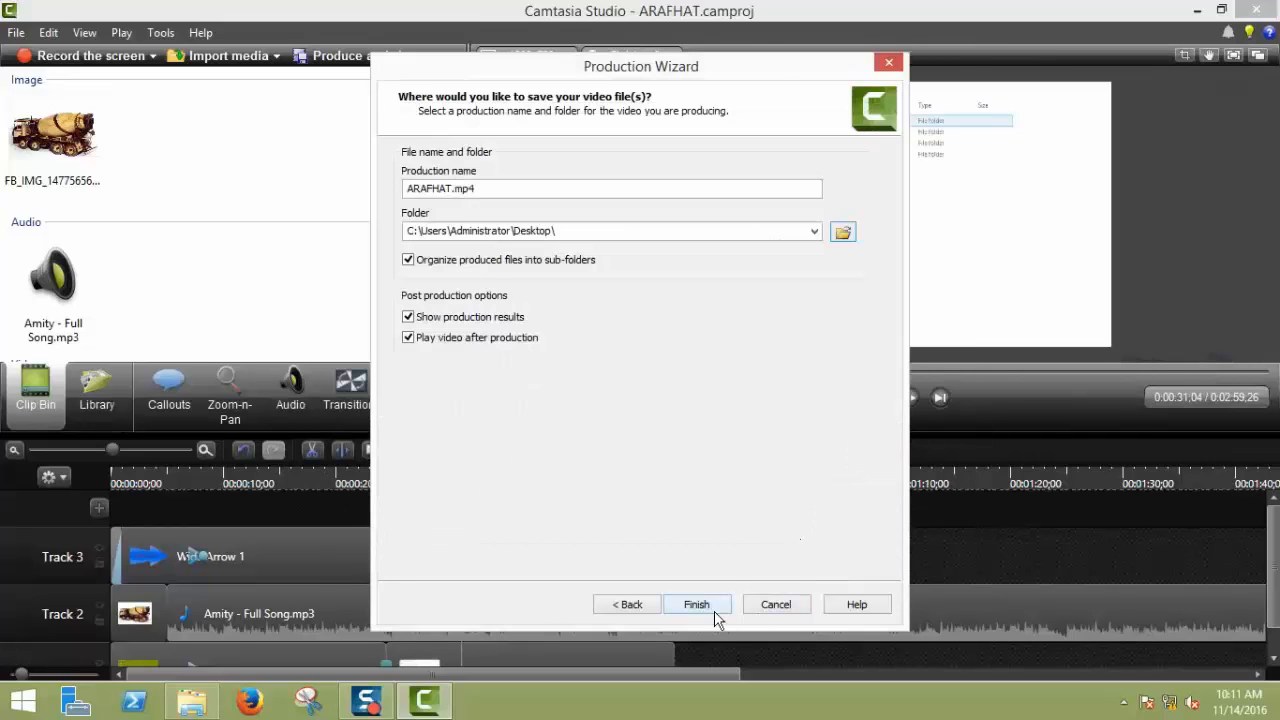
pyautogui.click(700, 606)
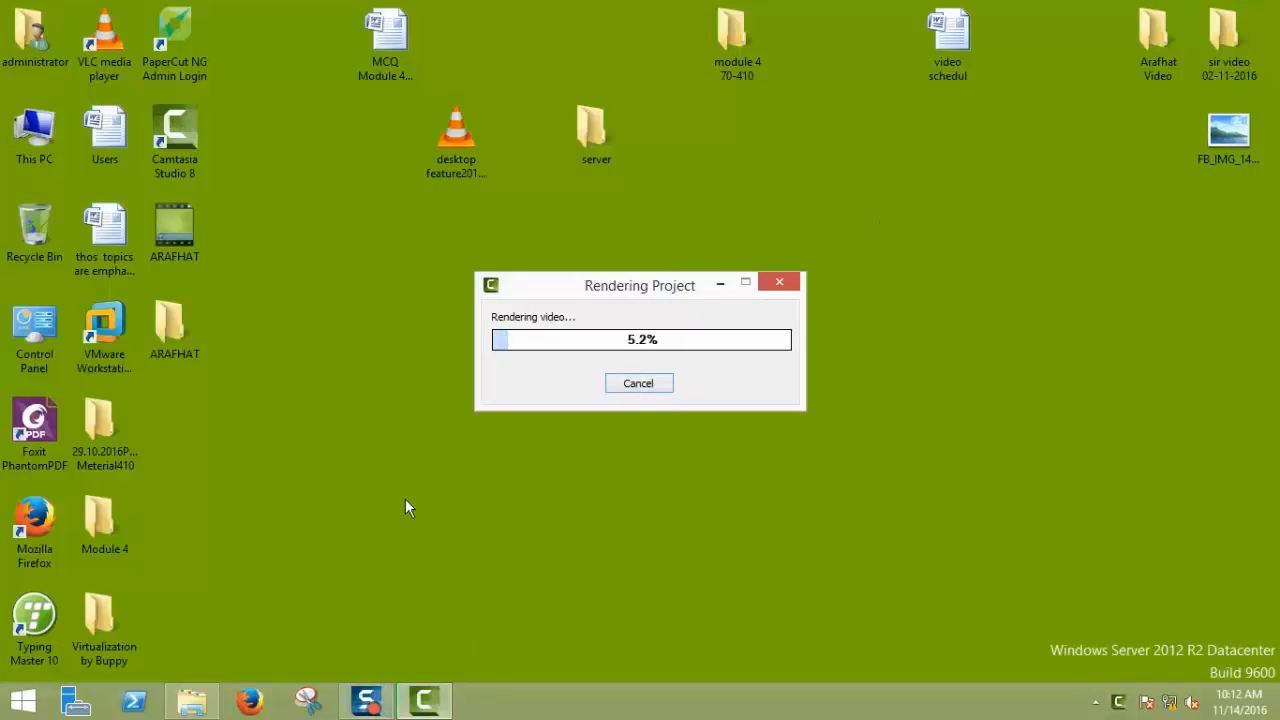
pyautogui.rightClick(348, 339)
pyautogui.click(383, 396)
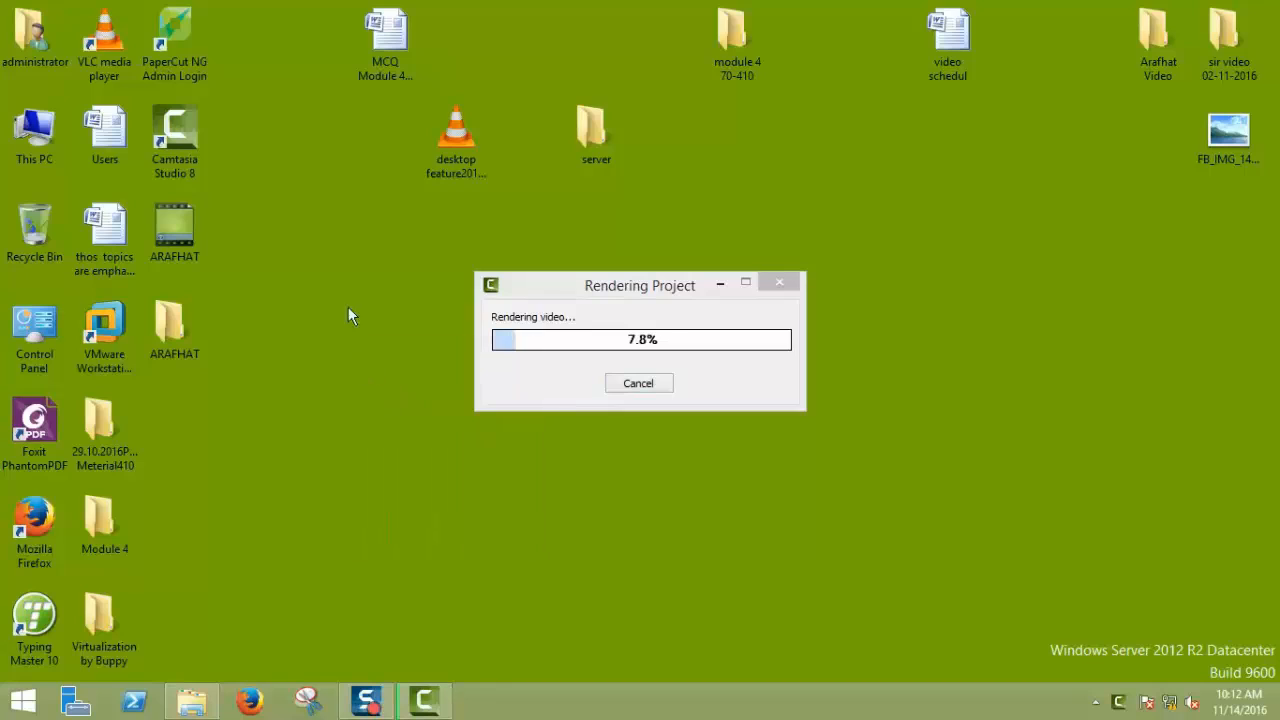
pyautogui.rightClick(320, 238)
pyautogui.click(345, 294)
pyautogui.rightClick(303, 202)
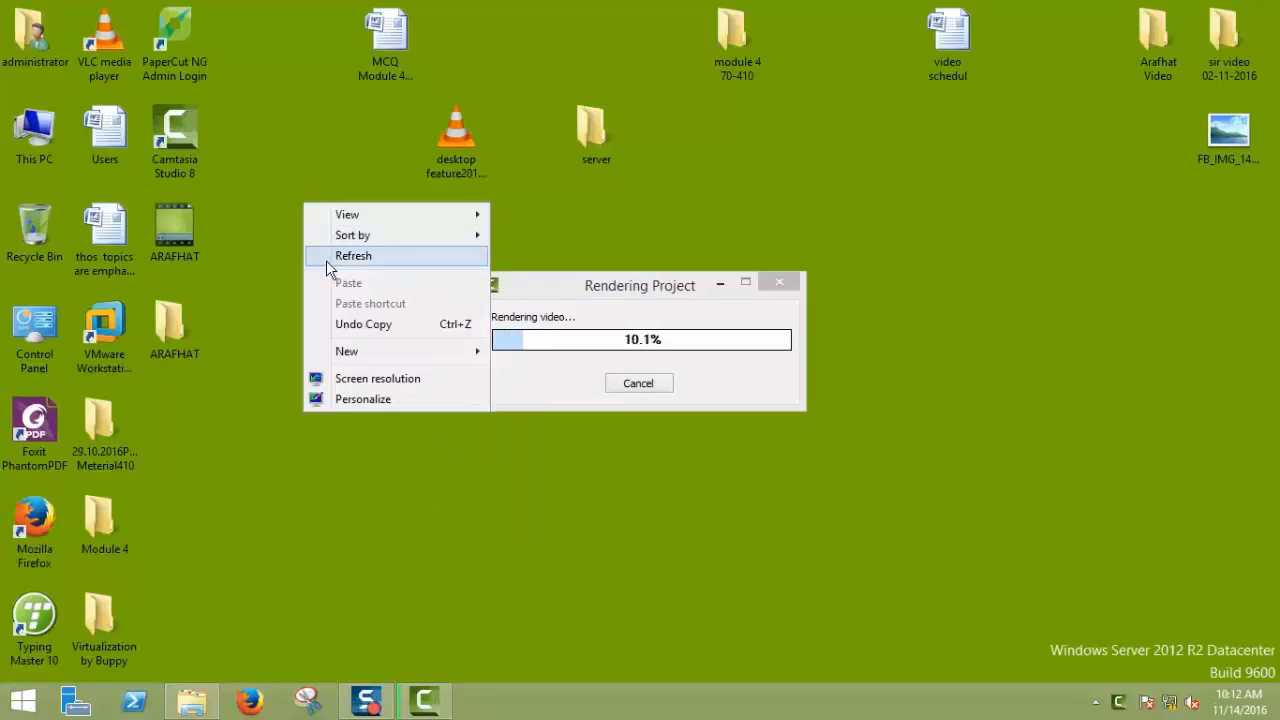
pyautogui.click(328, 256)
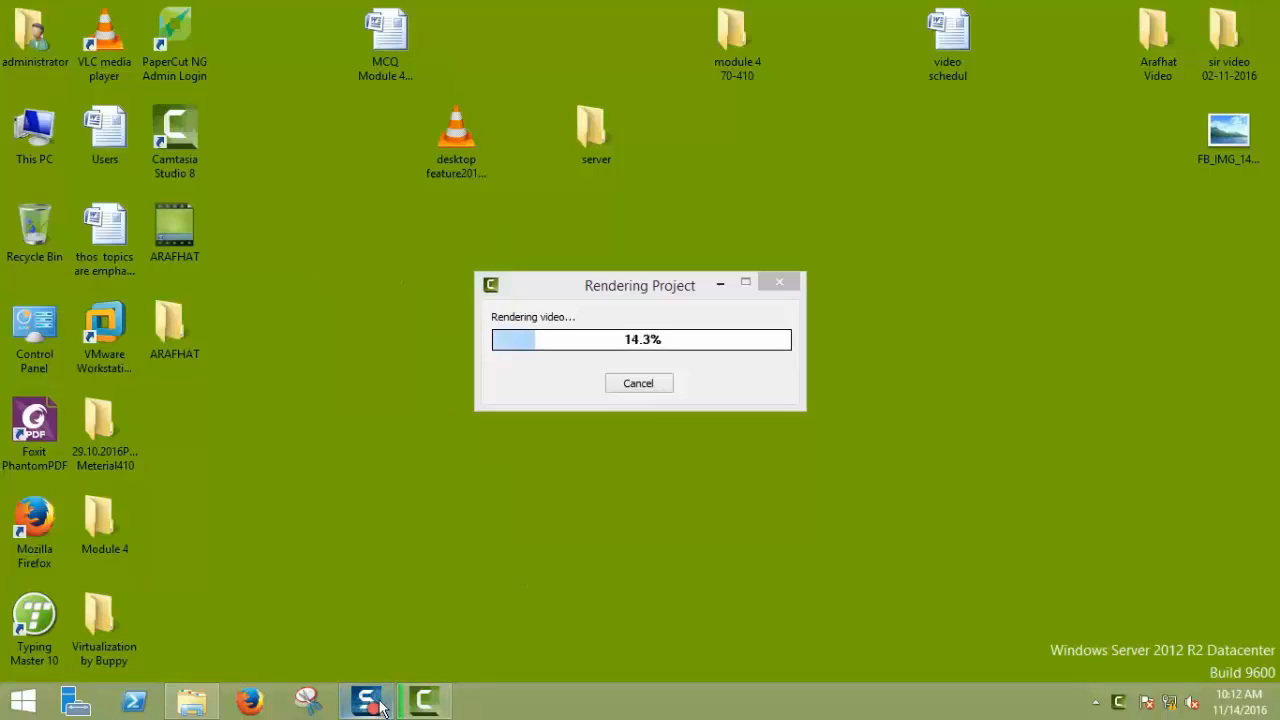
pyautogui.moveTo(378, 705)
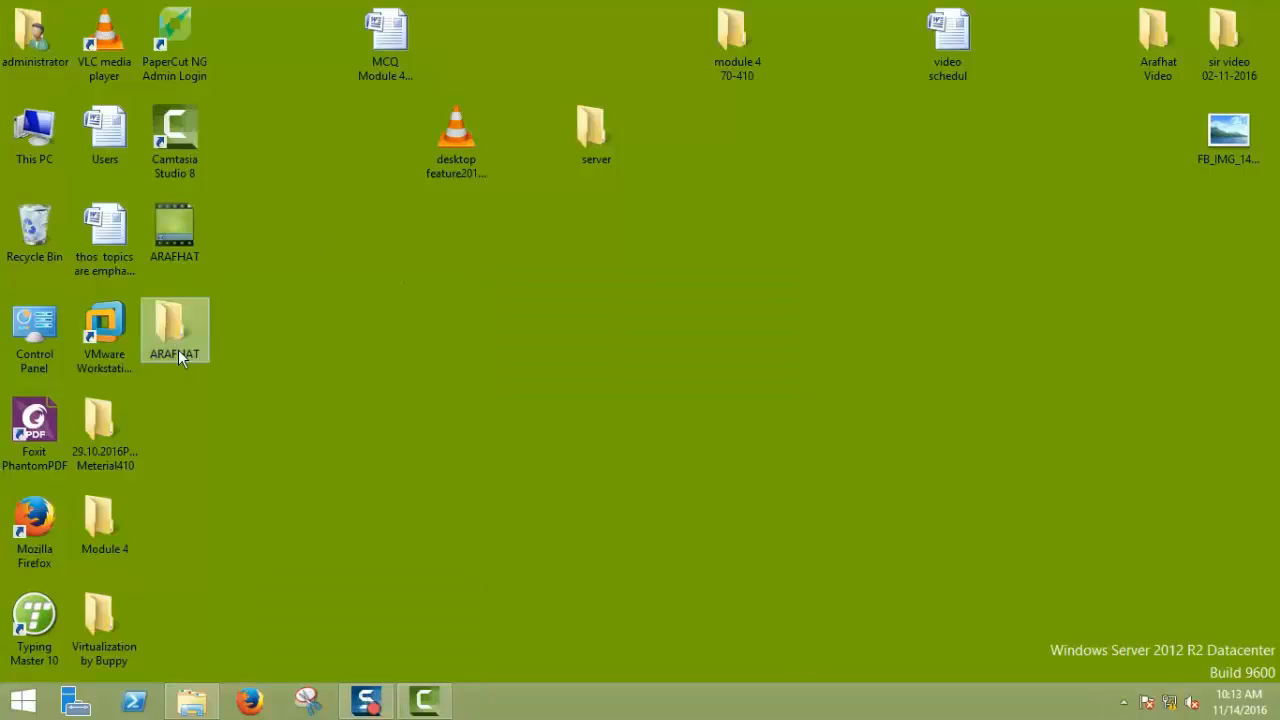
pyautogui.click(369, 704)
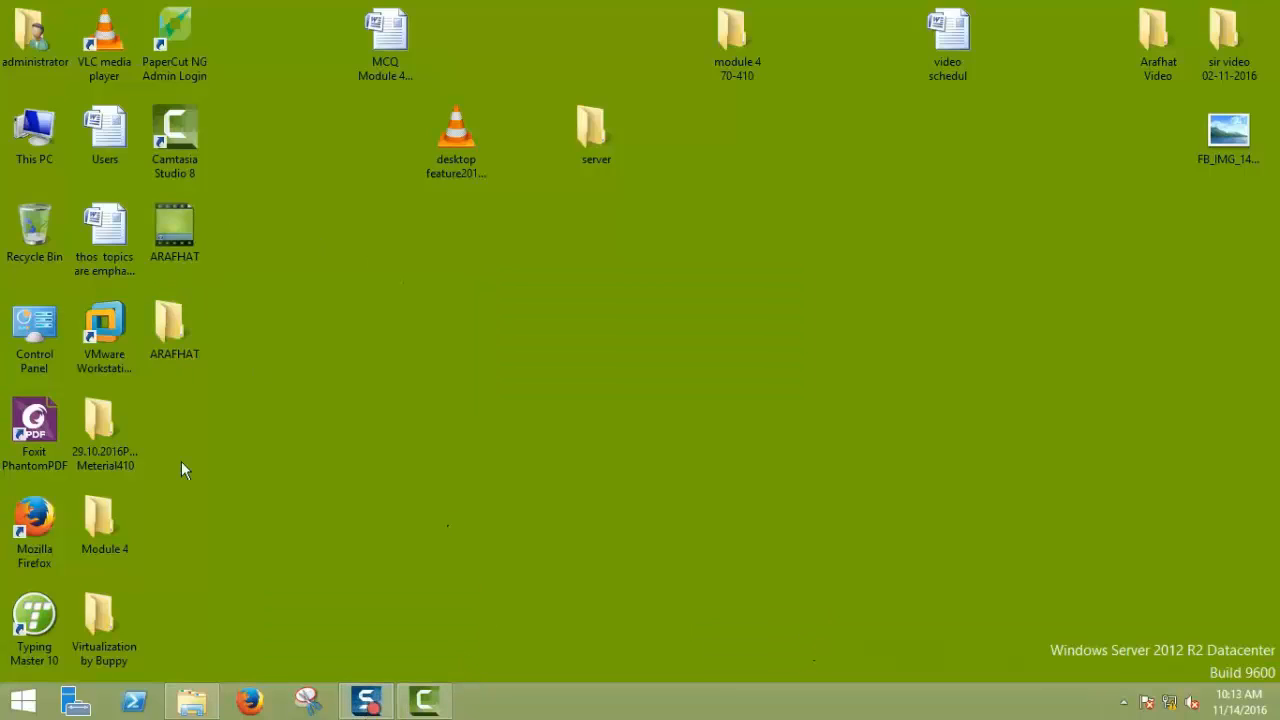
# - Open the produced video's folder on the desktop and delete its config, controller, embed, First_Frame, player and Thumbnails files
pyautogui.doubleClick(171, 339)
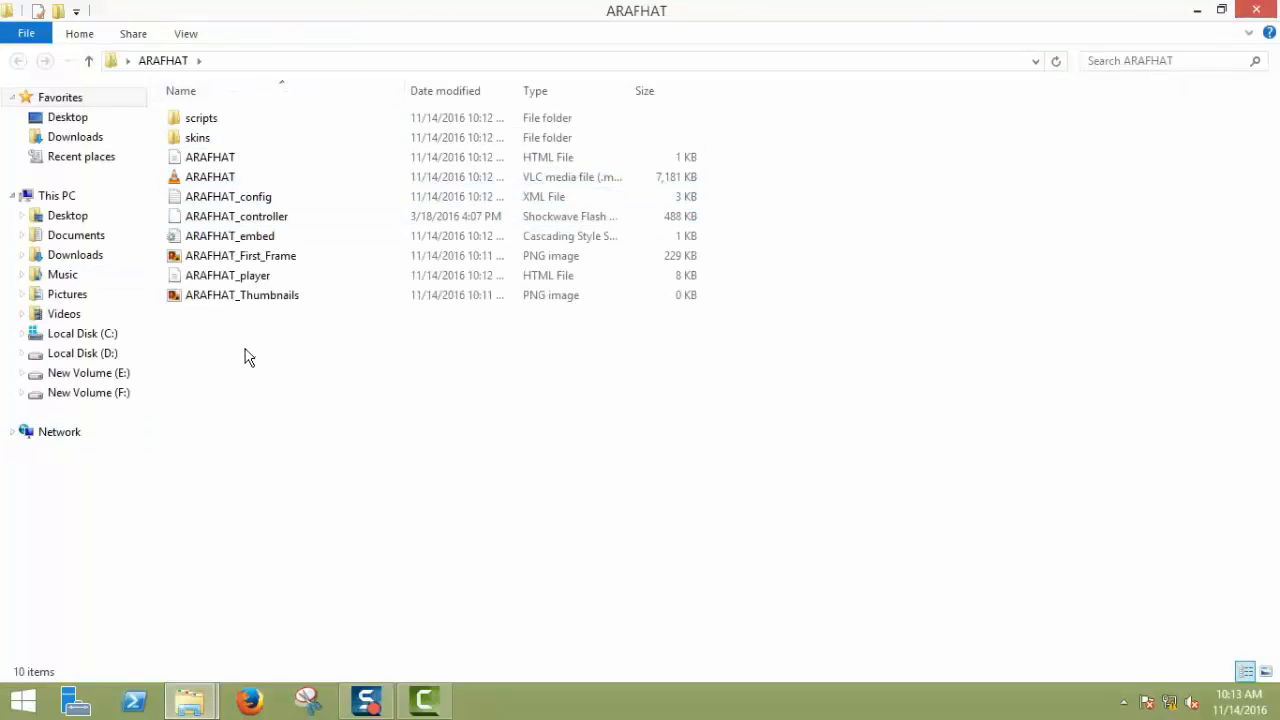
pyautogui.moveTo(251, 362); pyautogui.dragTo(249, 198)
pyautogui.rightClick(249, 198)
pyautogui.click(320, 434)
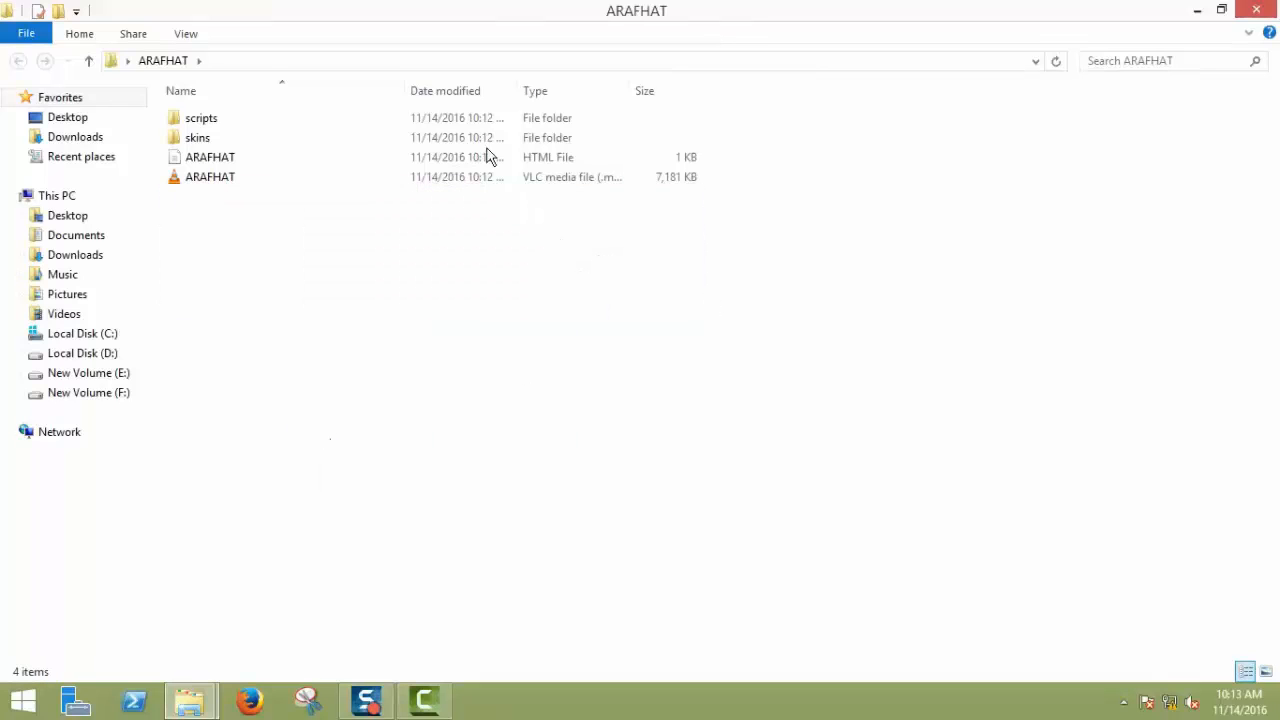
# - Delete the scripts and skins folders and the HTML file from the output folder, keeping only the MP4 video
pyautogui.click(202, 120)
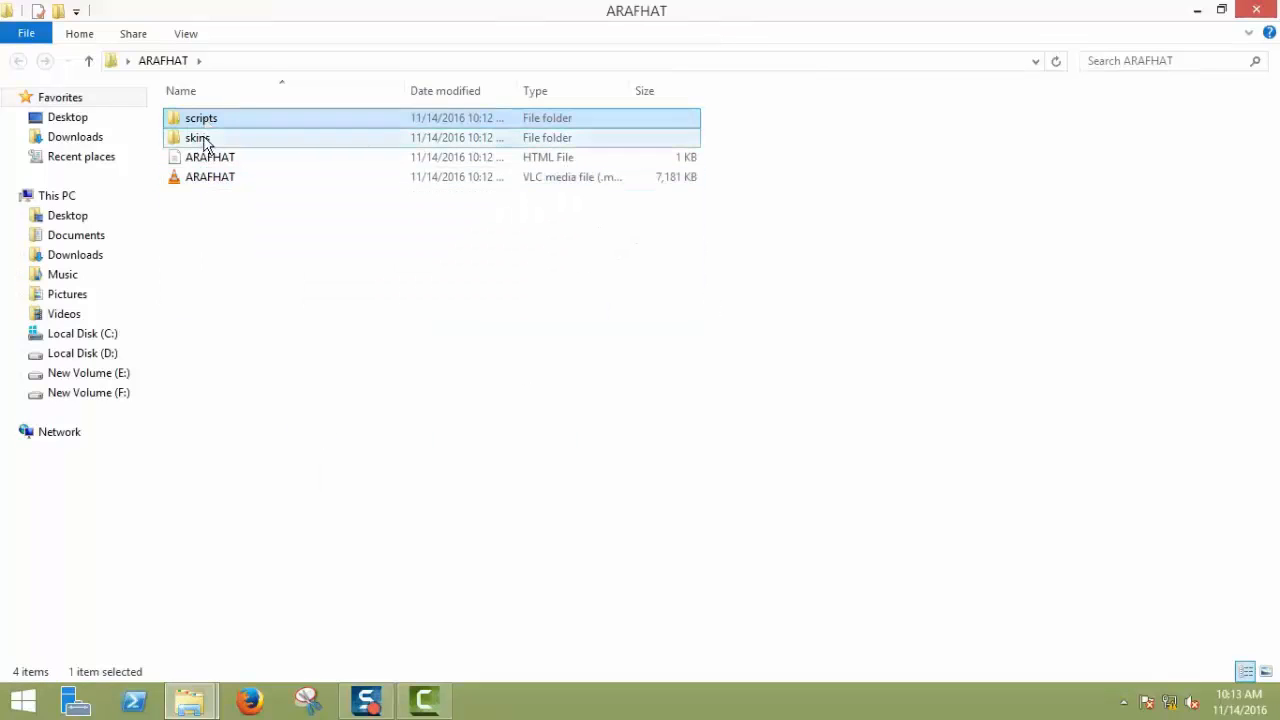
pyautogui.keyDown('ctrl'); pyautogui.click(204, 139); pyautogui.keyUp('ctrl')
pyautogui.keyDown('ctrl'); pyautogui.click(206, 160); pyautogui.keyUp('ctrl')
pyautogui.rightClick(210, 130)
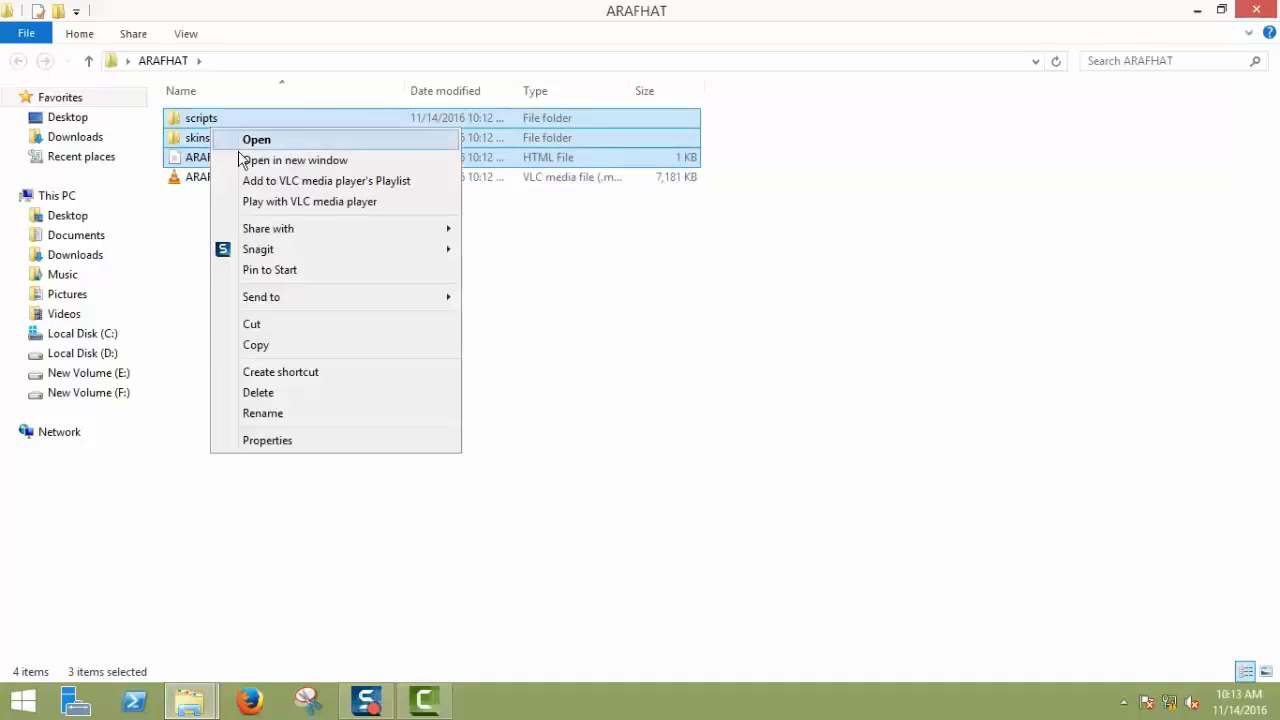
pyautogui.click(258, 393)
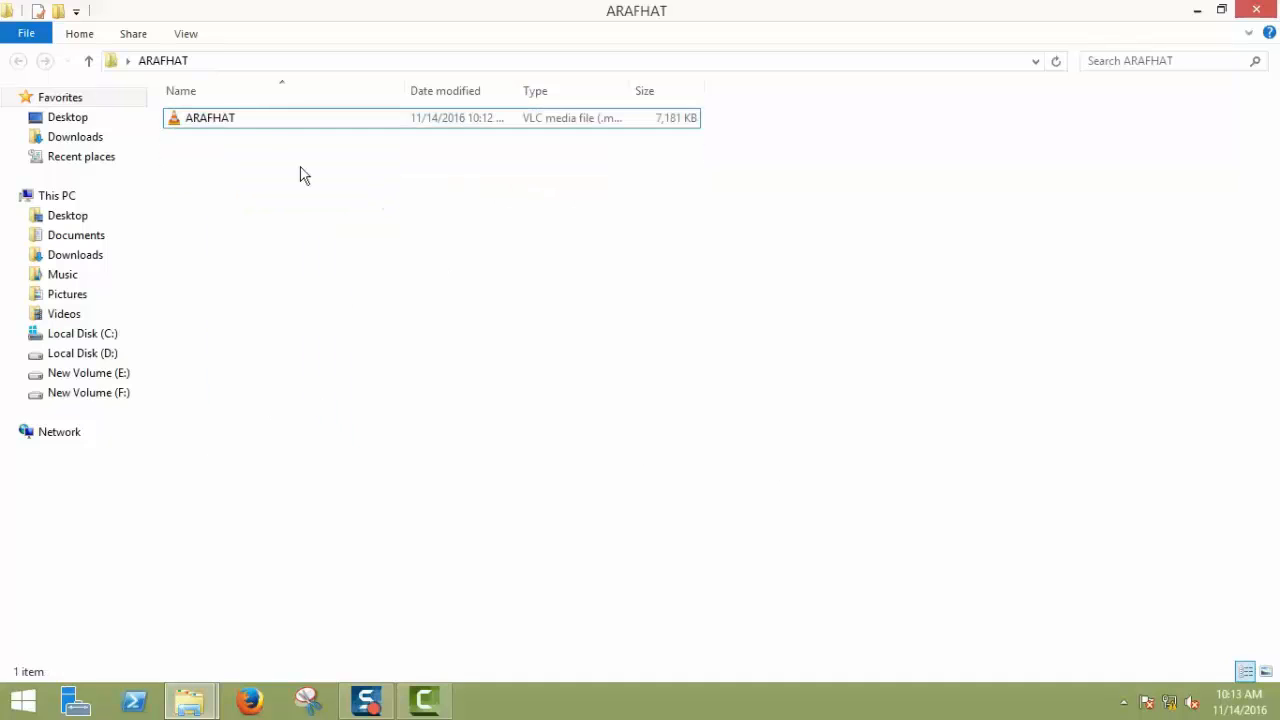
# - Review the produced MP4 in VLC media player by skipping ahead in stages to 00:59, and close the player
pyautogui.doubleClick(248, 121)
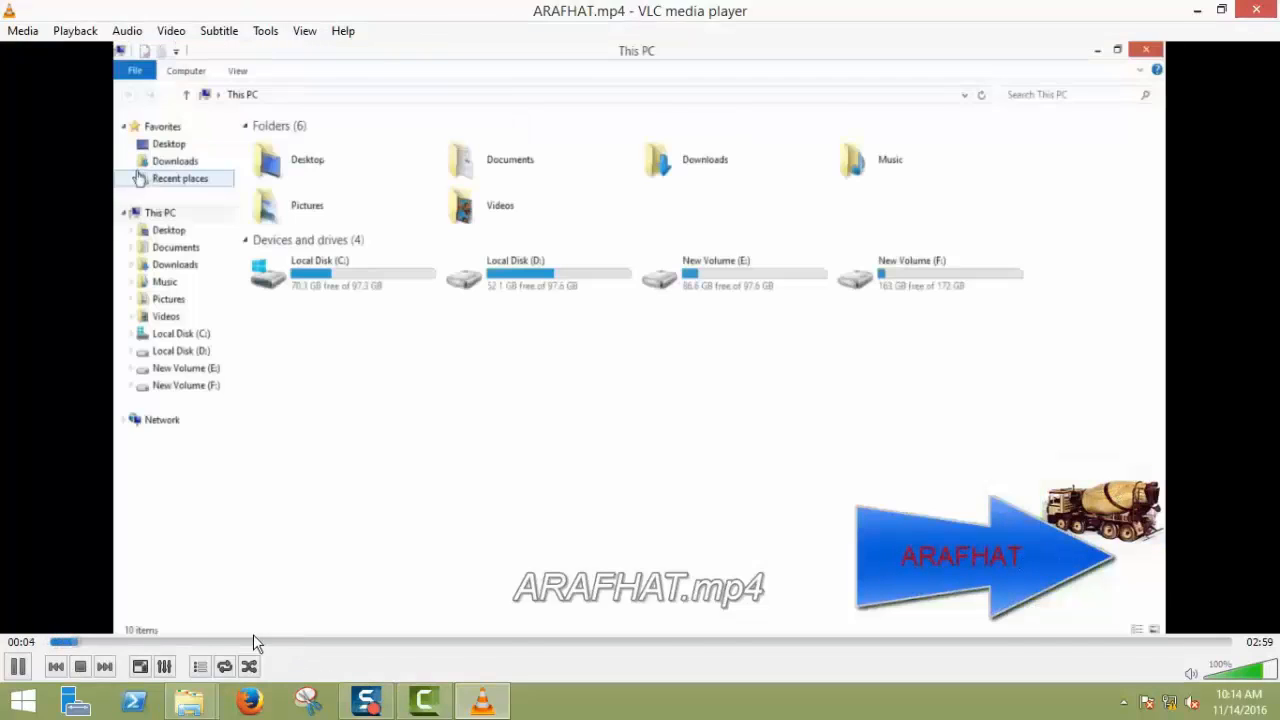
pyautogui.click(133, 641)
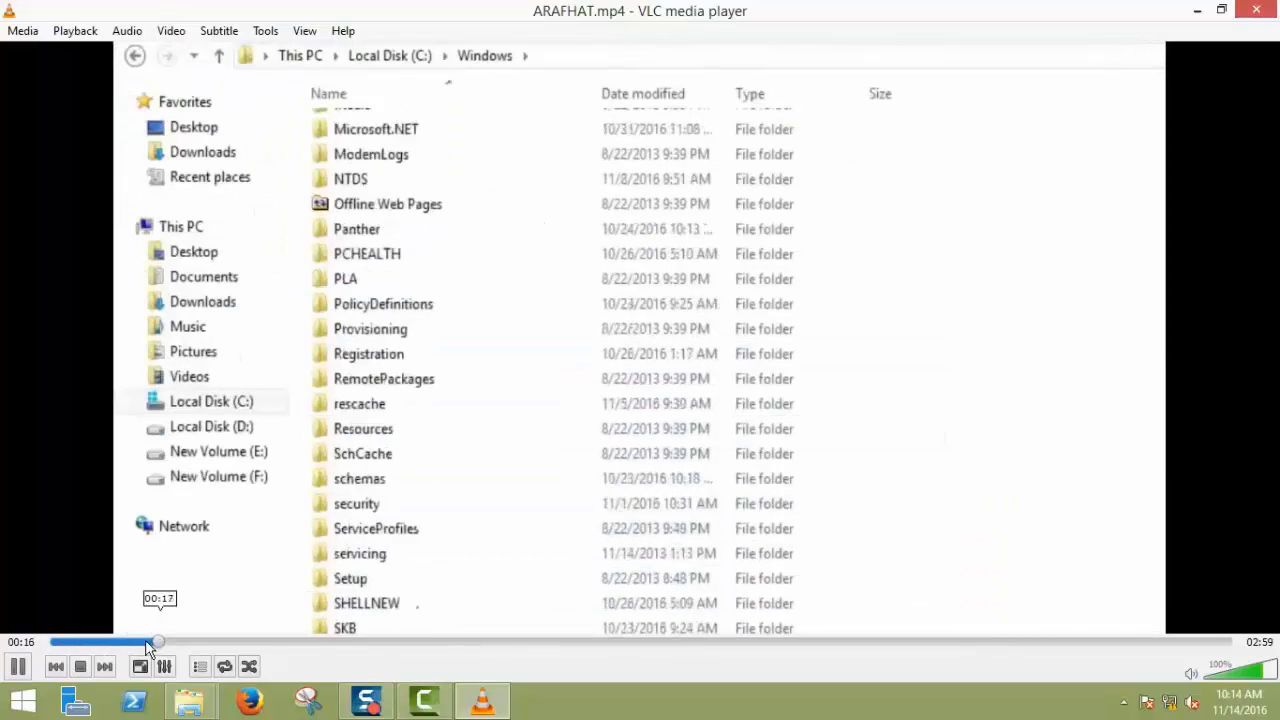
pyautogui.click(133, 641)
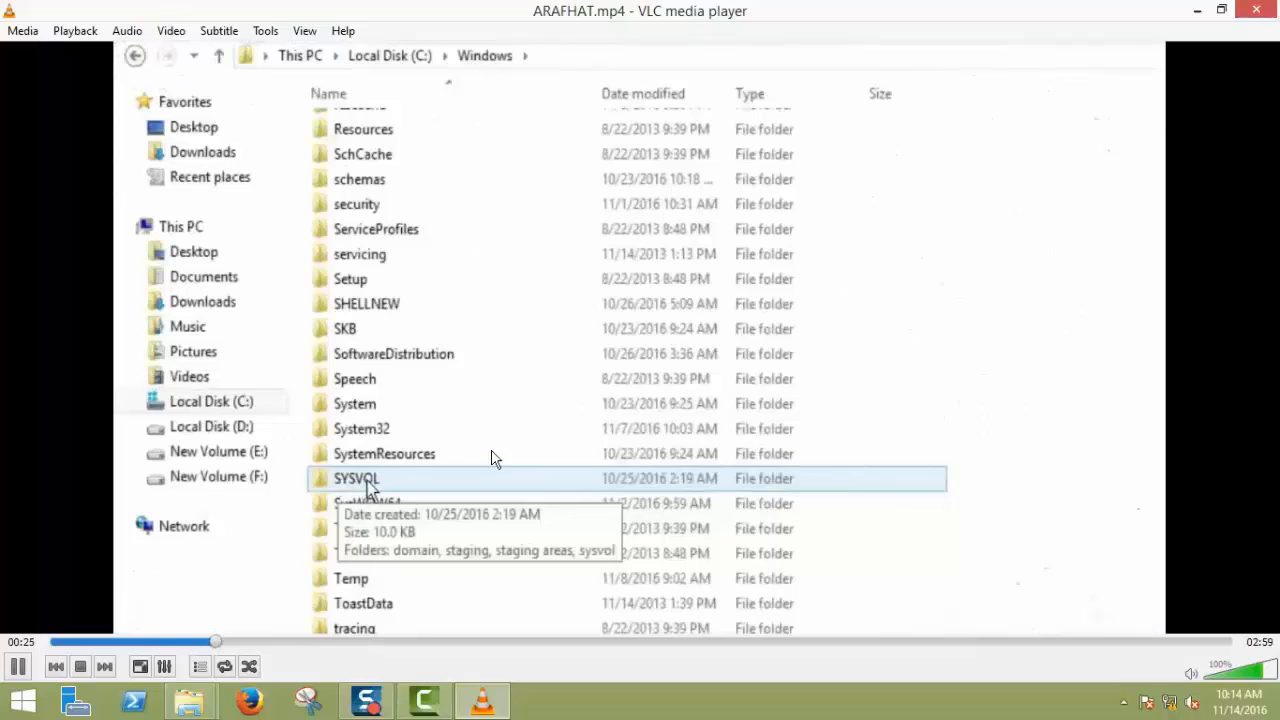
pyautogui.click(307, 642)
pyautogui.click(333, 642)
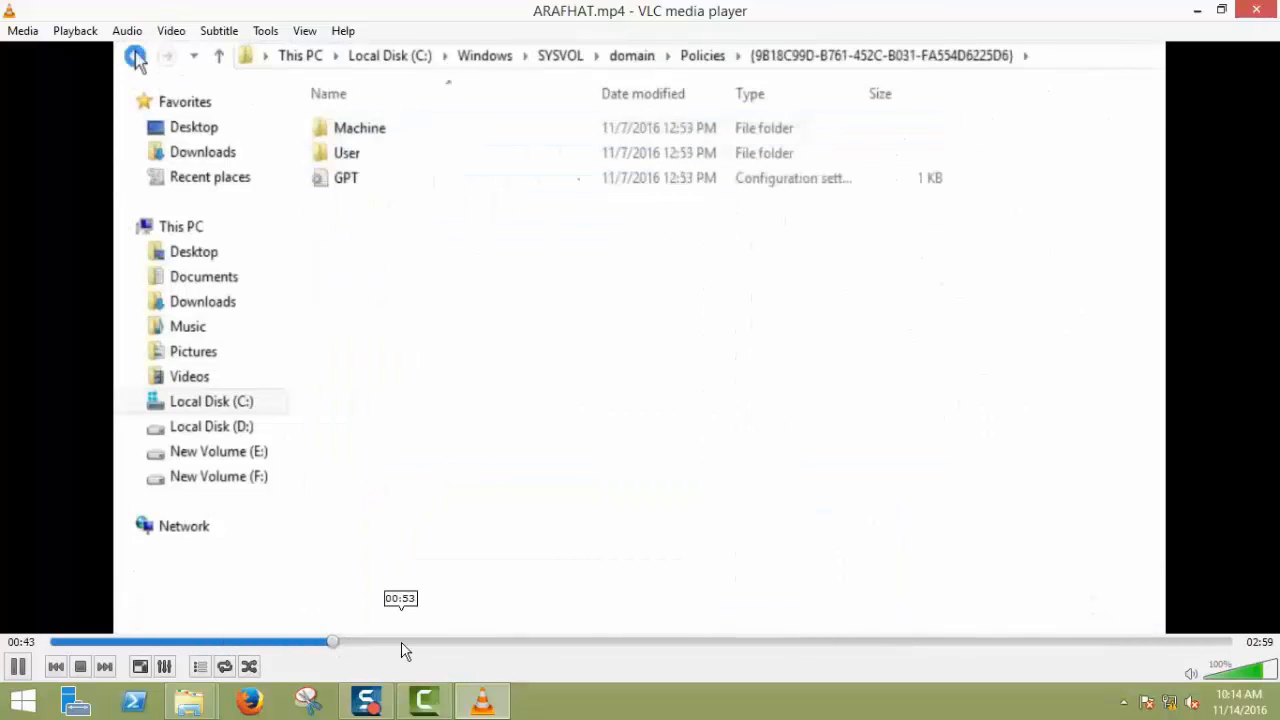
pyautogui.click(402, 643)
pyautogui.click(441, 643)
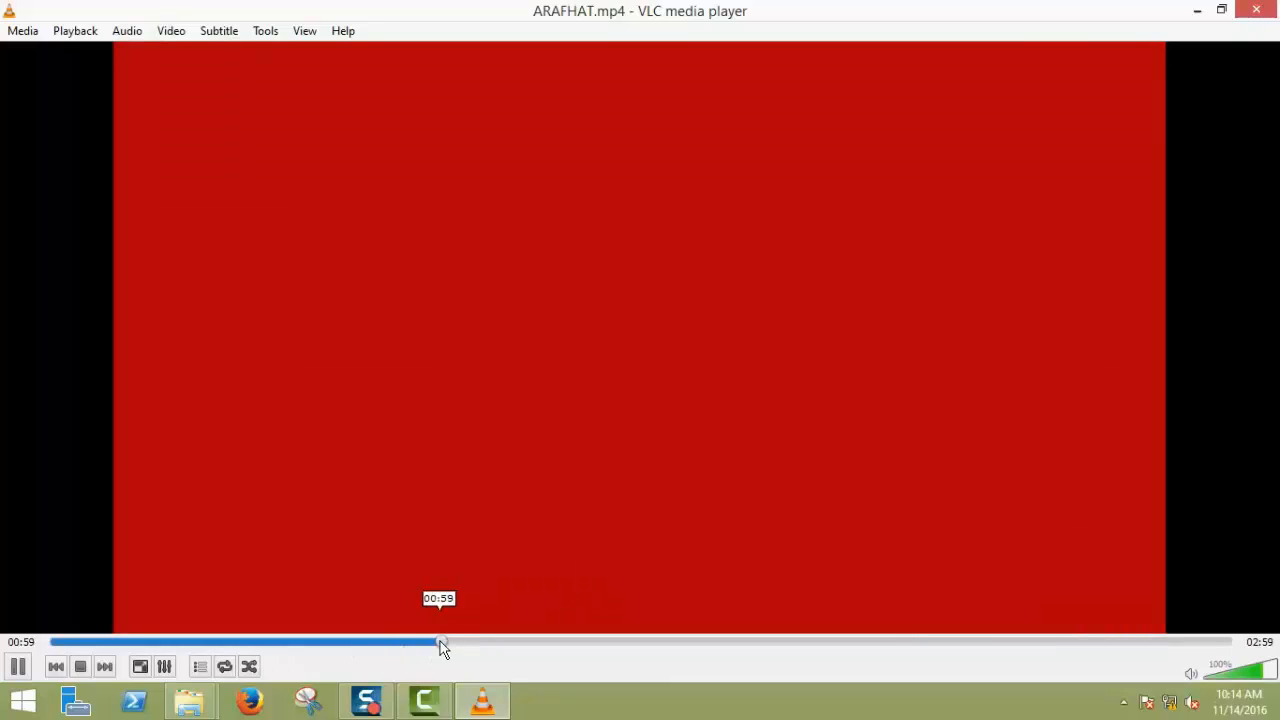
pyautogui.click(1256, 10)
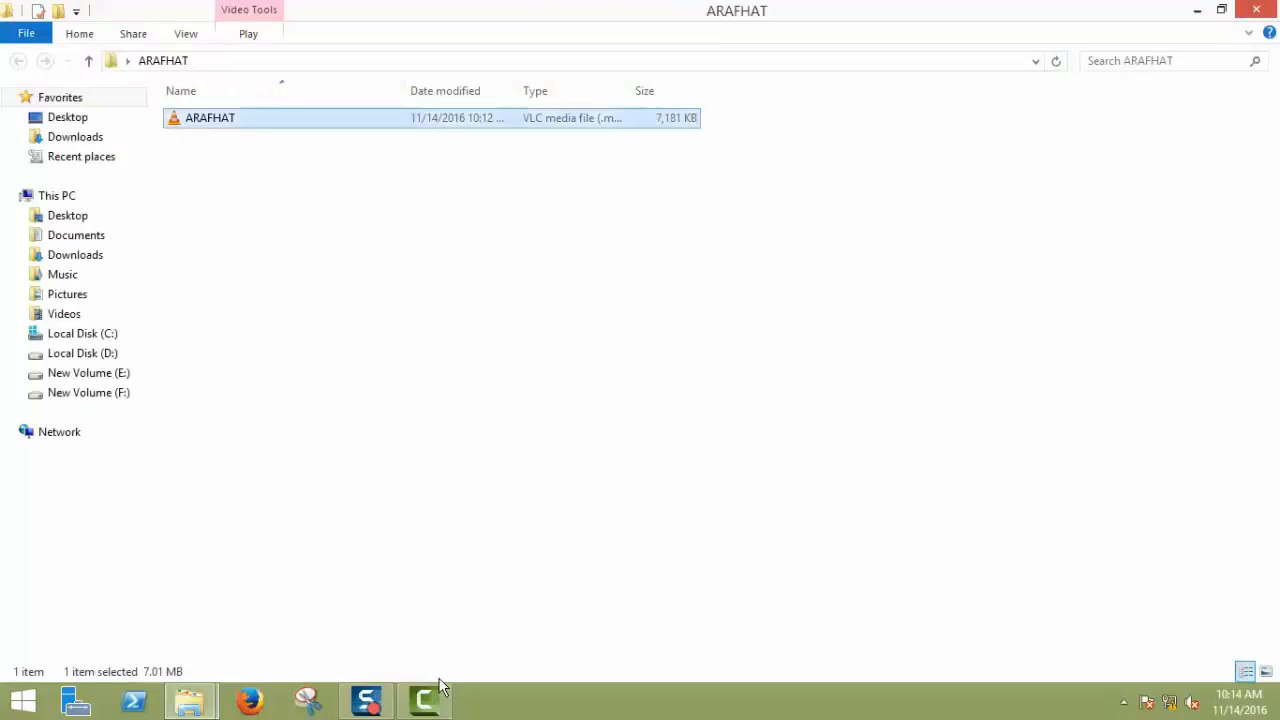